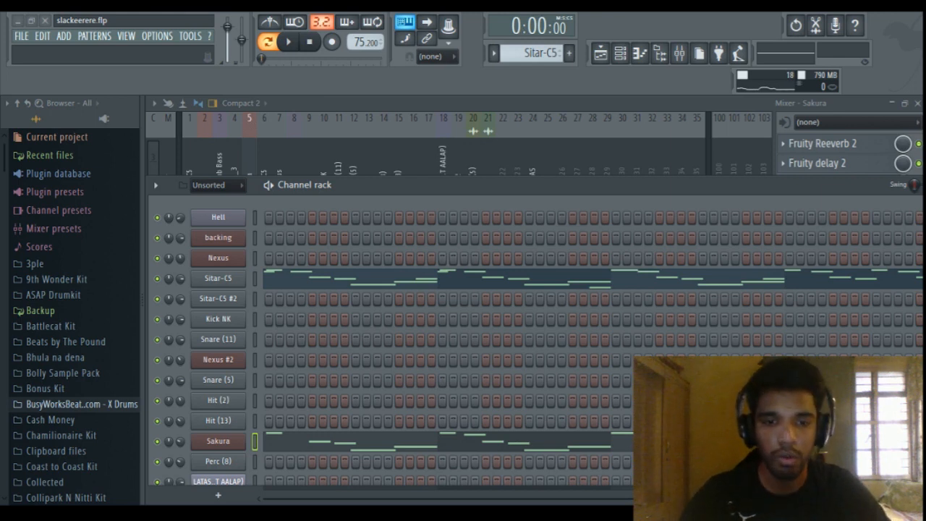
Bring up the playlist and place the song position at bar 5
left_click(600, 53)
left_click(378, 133)
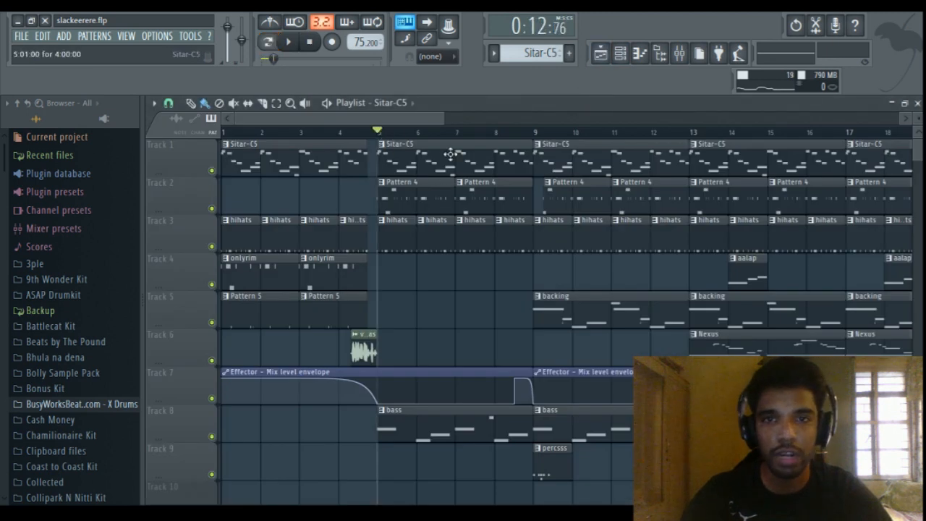
Solo the Sitar-C5 channel and play its melody in the piano roll
left_click(620, 53)
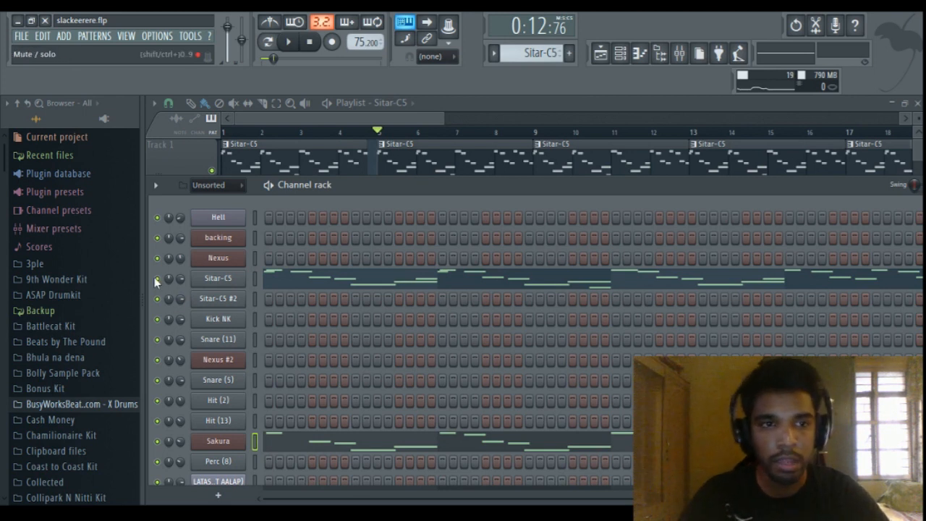
right_click(155, 279)
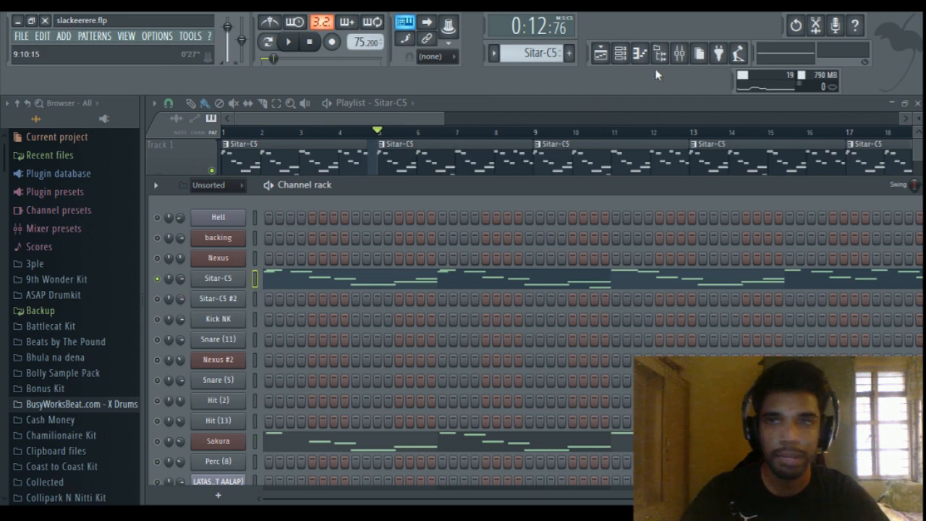
left_click(639, 53)
key("space")
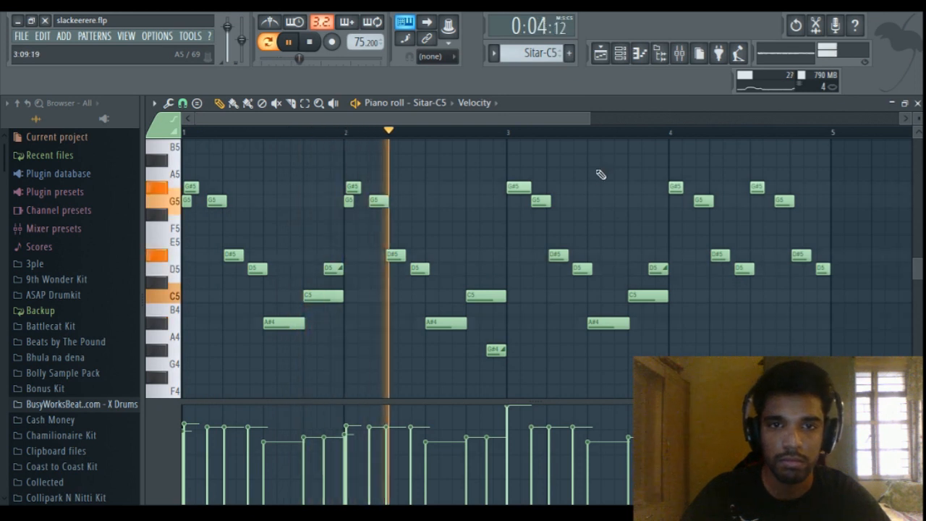
Examine the Fruity Reeverb 2 settings on mixer track 1, Sitar-C5, and stop playback
left_click(620, 53)
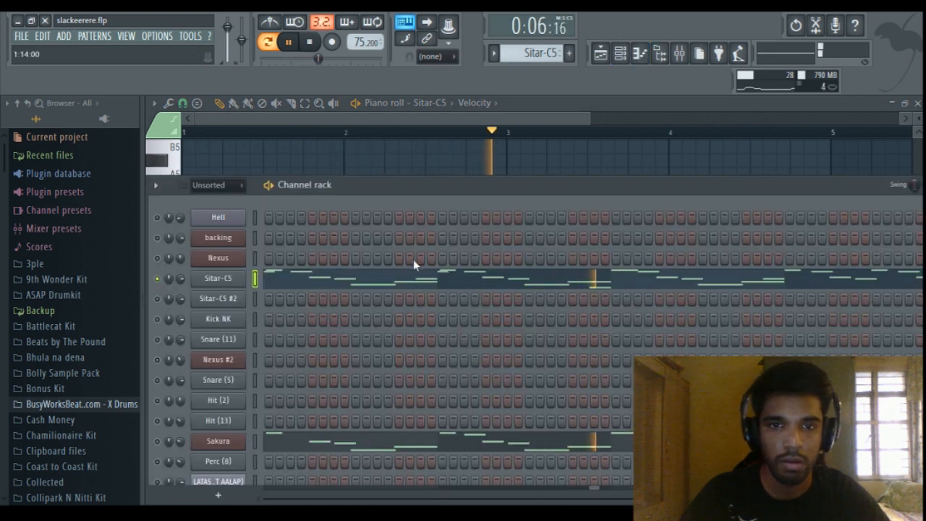
left_click(680, 55)
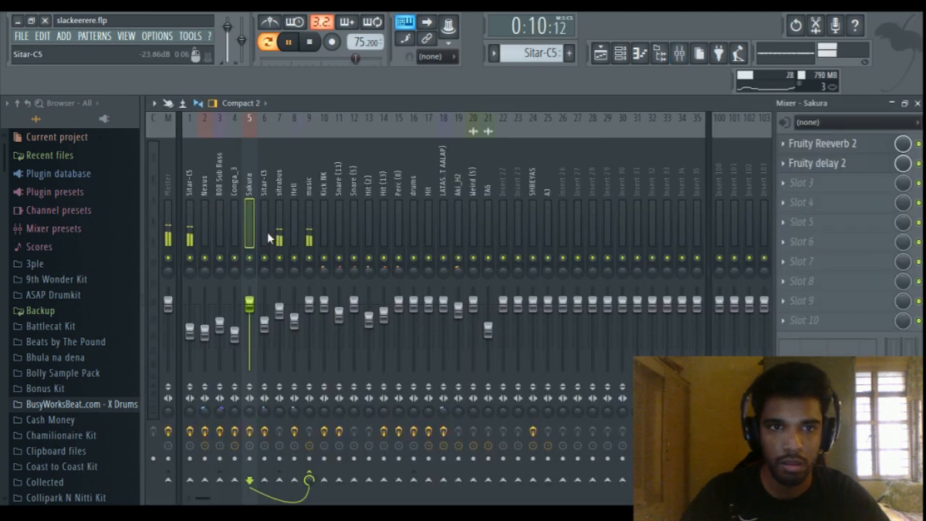
left_click(189, 230)
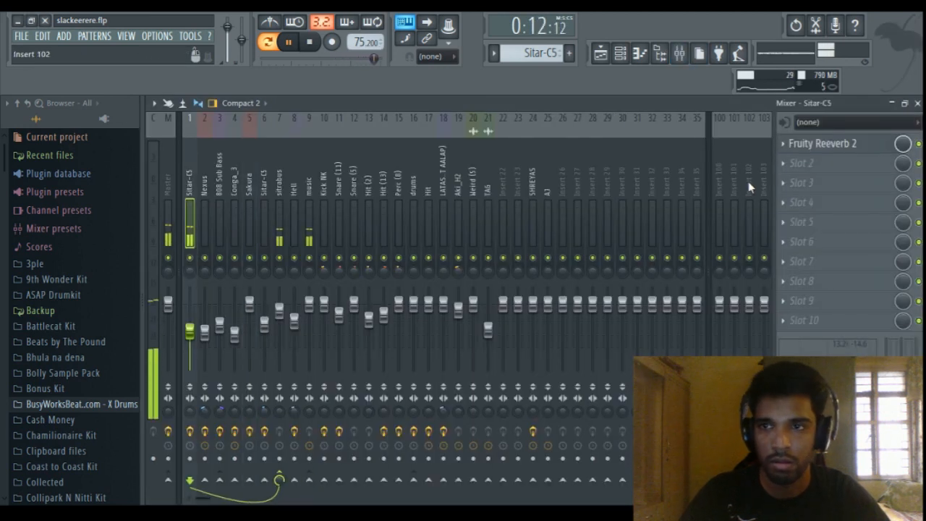
key("space")
left_click(861, 146)
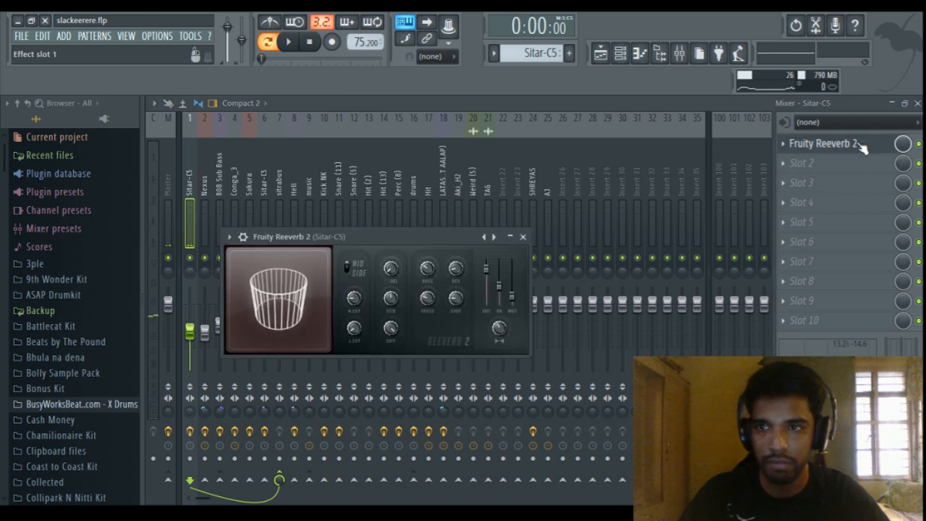
left_click(861, 146)
Solo the Sakura channel and examine its synth preset and settings, closing the plugin window when done
left_click(620, 54)
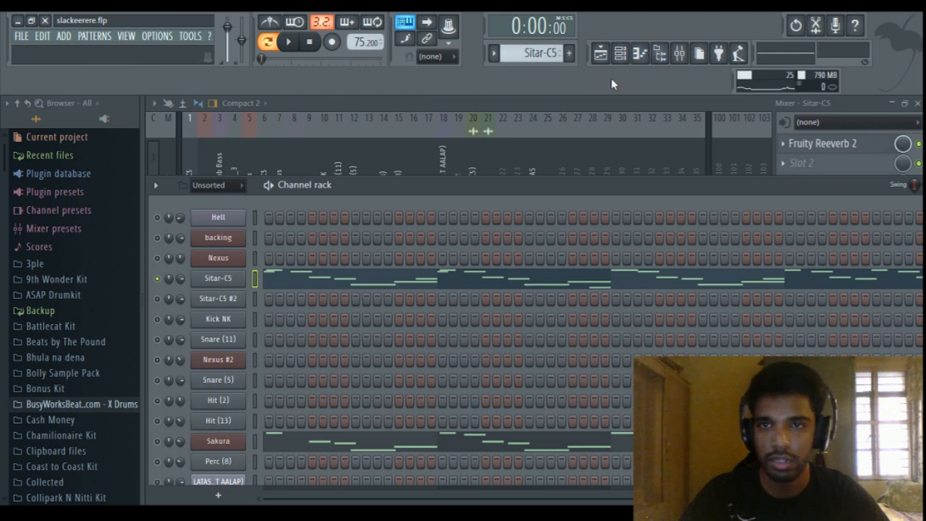
left_click(612, 102)
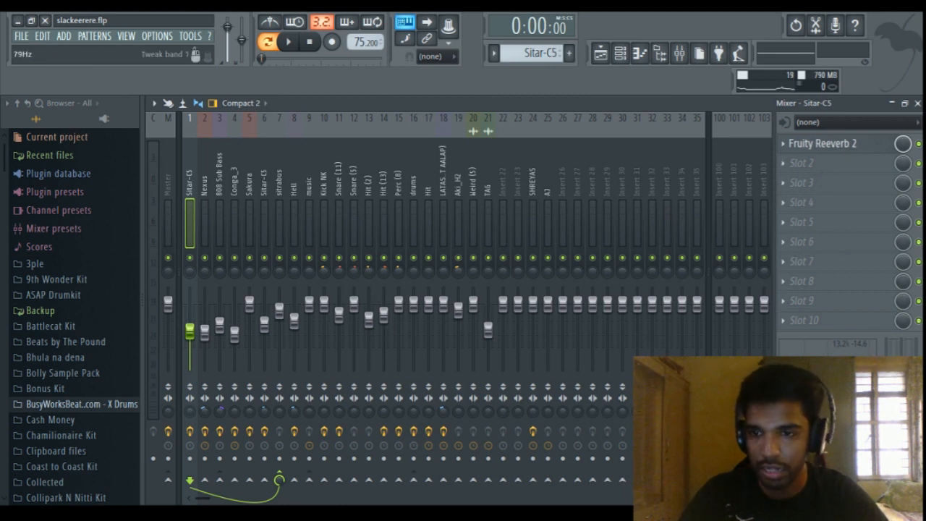
left_click(620, 53)
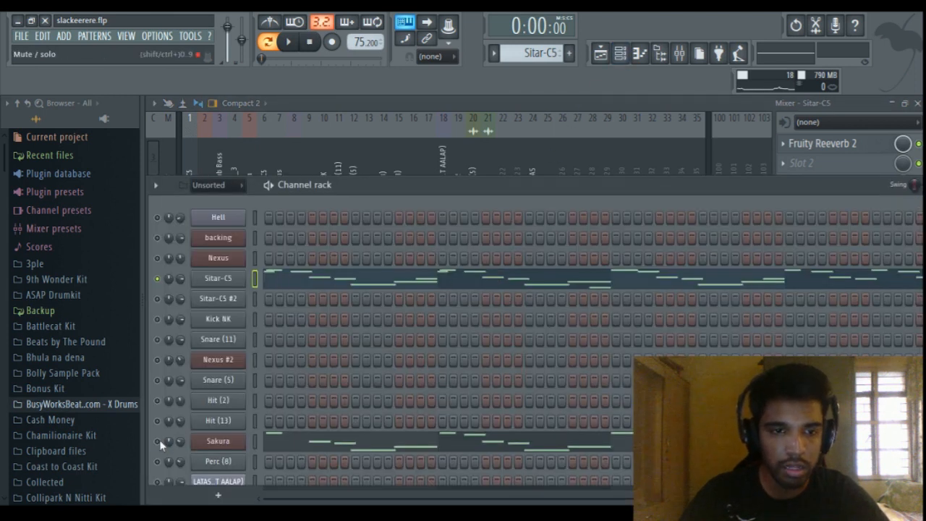
left_click(218, 441)
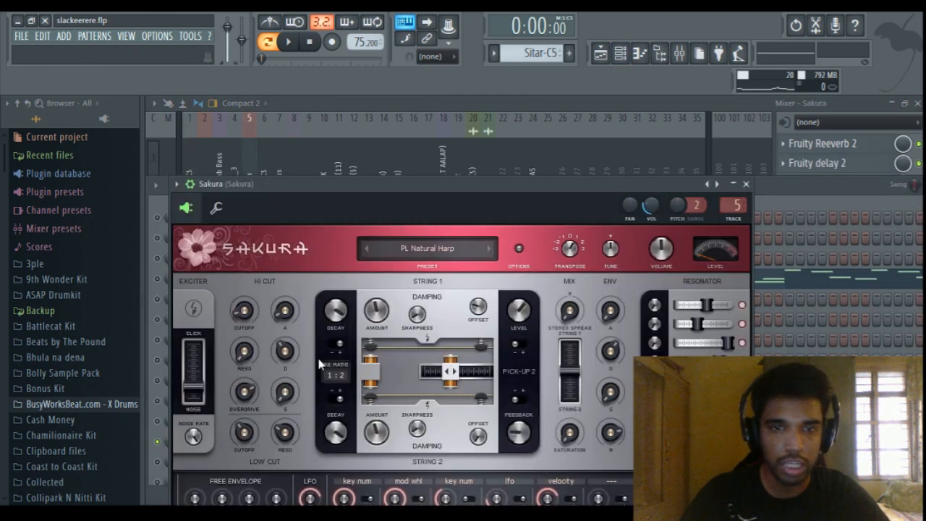
left_click_drag(432, 216, 467, 136)
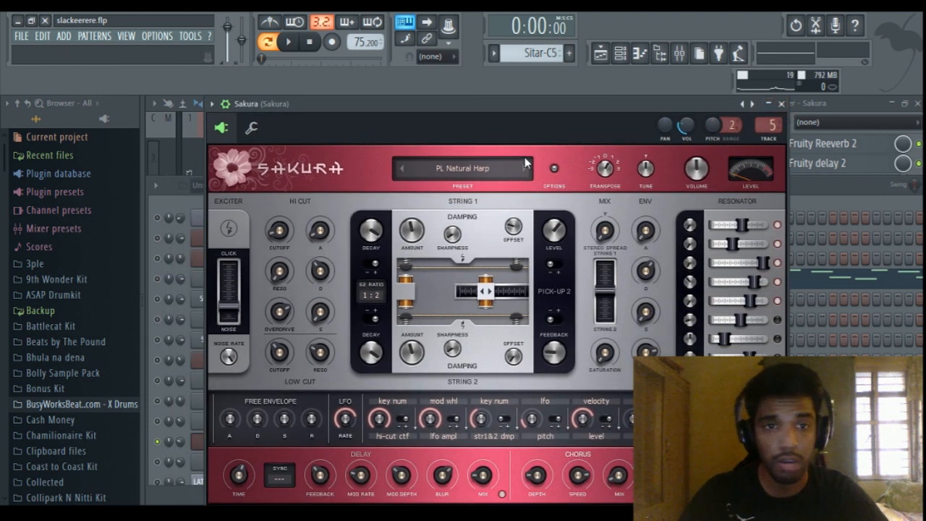
left_click(770, 104)
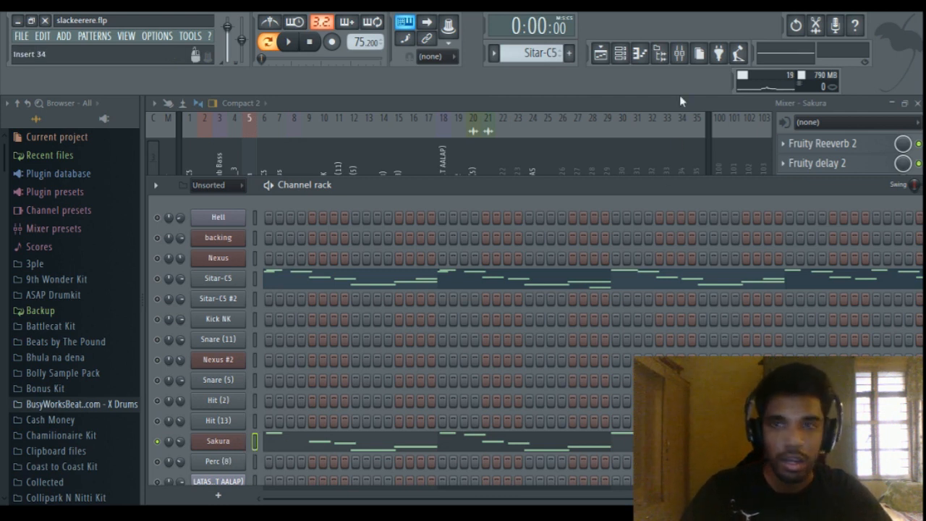
Play the Sakura channel's melody in the piano roll
left_click(640, 53)
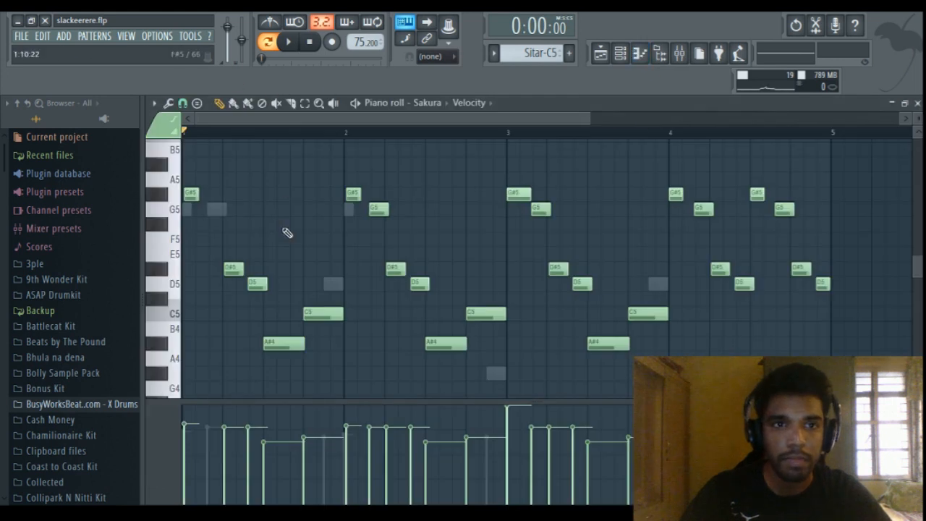
key("space")
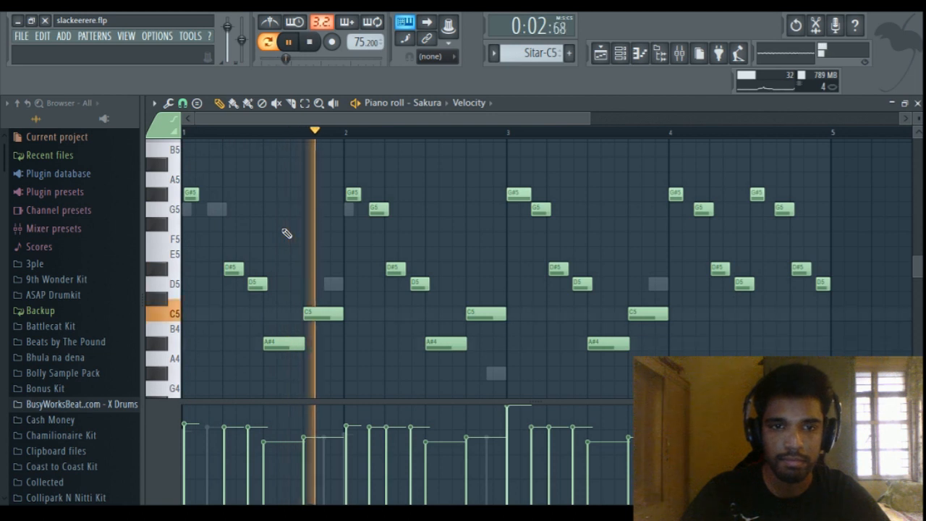
Examine the Fruity Reeverb 2 and Fruity delay 2 effects on the Sakura mixer track, and stop playback
left_click(690, 63)
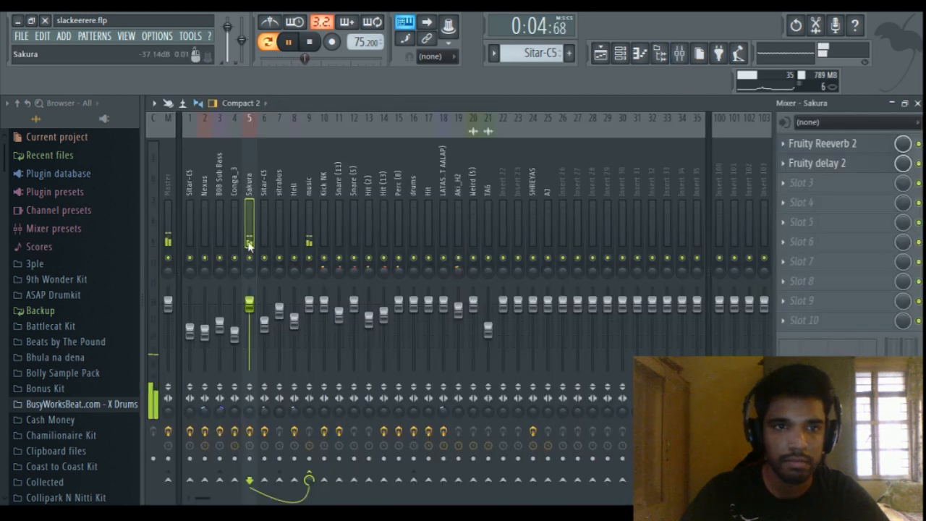
left_click(841, 145)
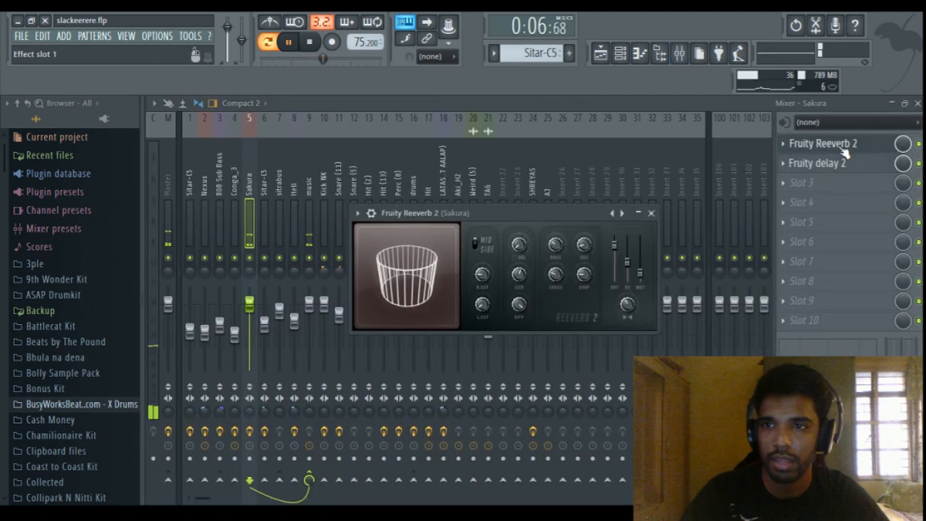
left_click(841, 146)
left_click(843, 165)
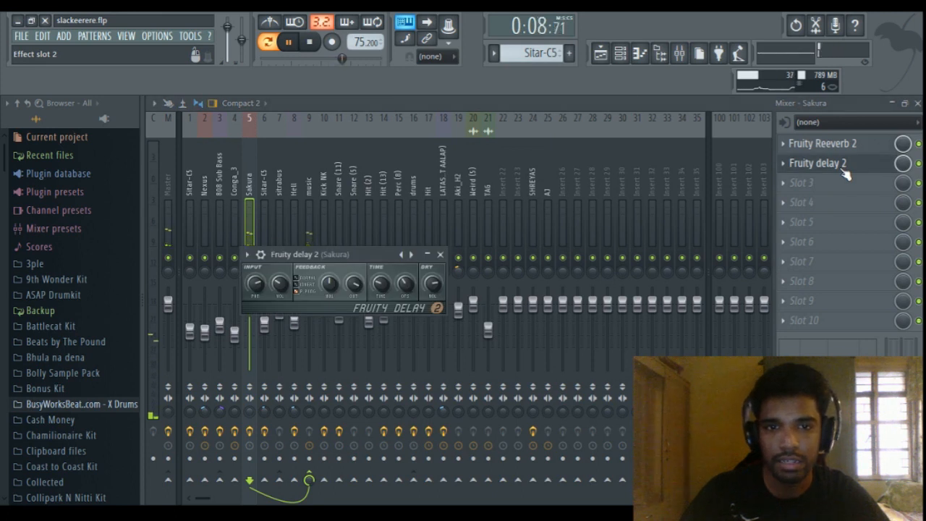
left_click(844, 165)
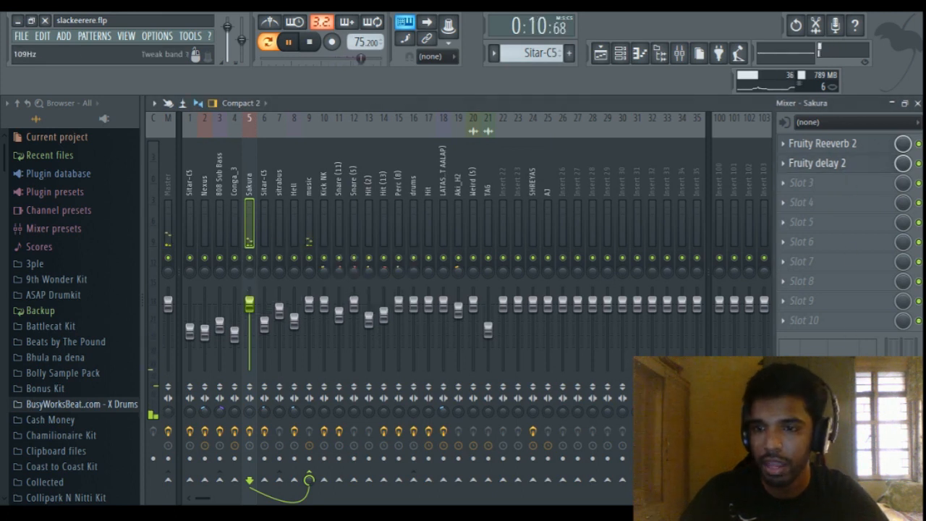
key("space")
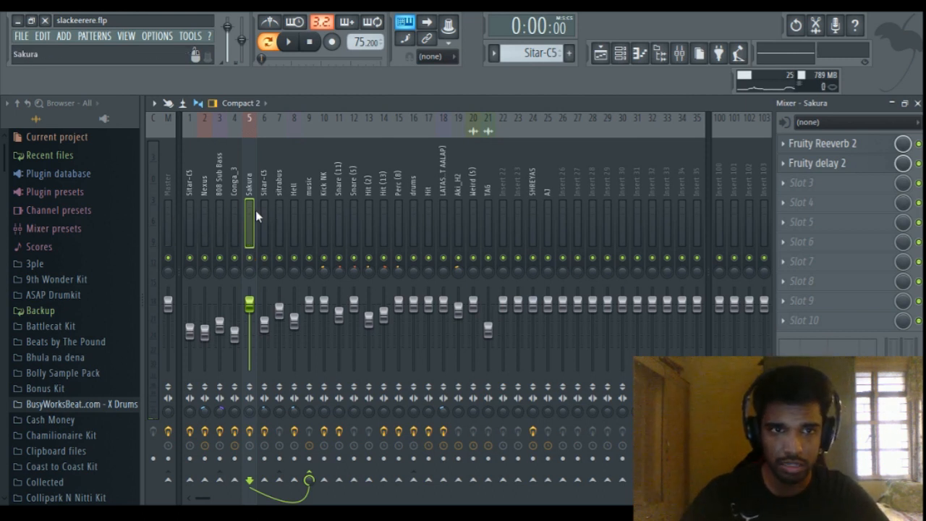
Unmute the Sitar-C5 channel alongside Sakura and listen to both layers playing together
left_click(620, 53)
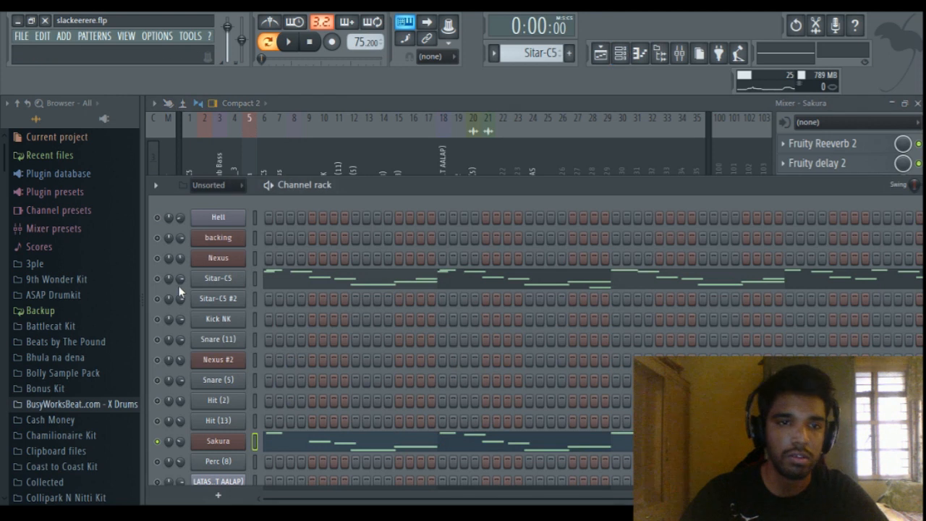
left_click(157, 278)
key("space")
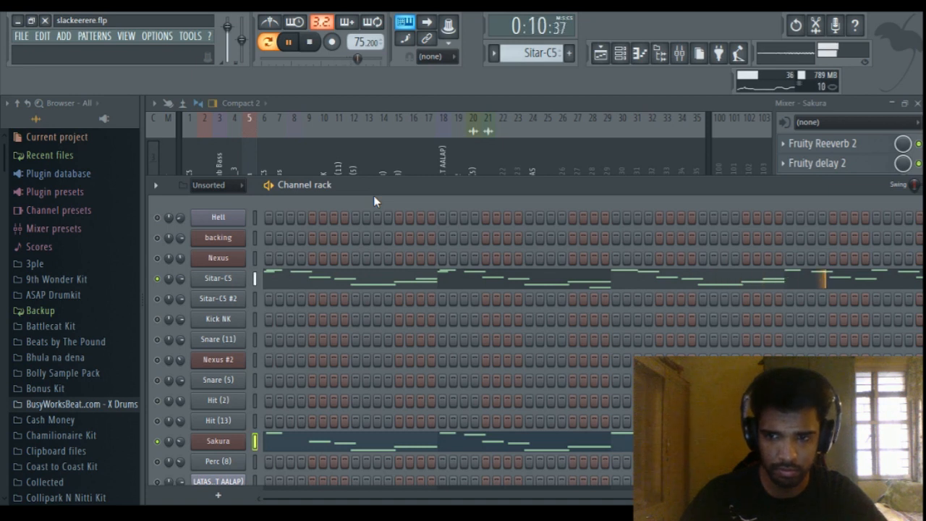
key("space")
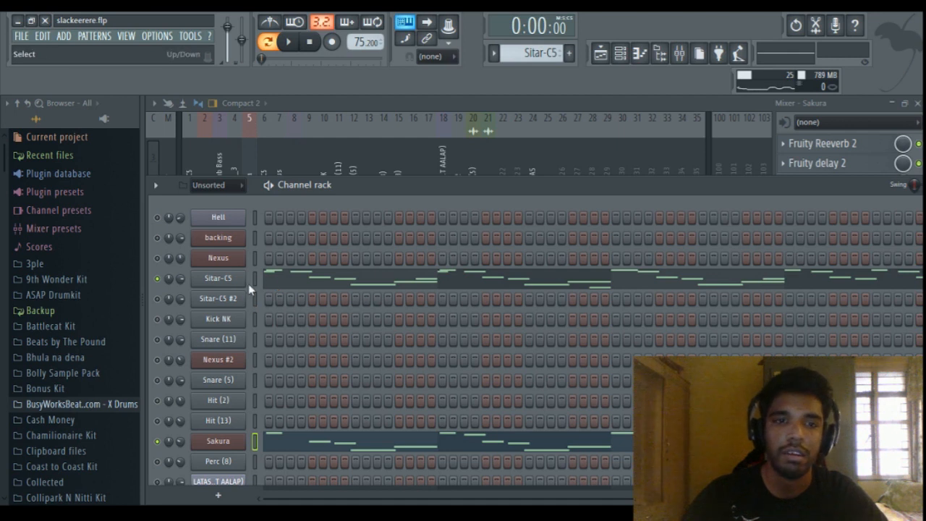
Return to the playlist and move the song position to bar 5
left_click(621, 55)
left_click(601, 54)
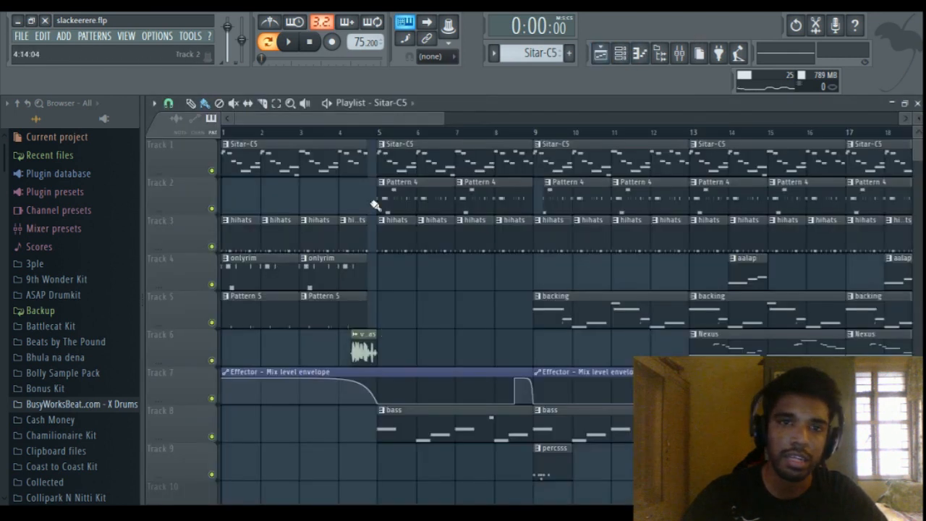
scroll(414, 390, "down", 2)
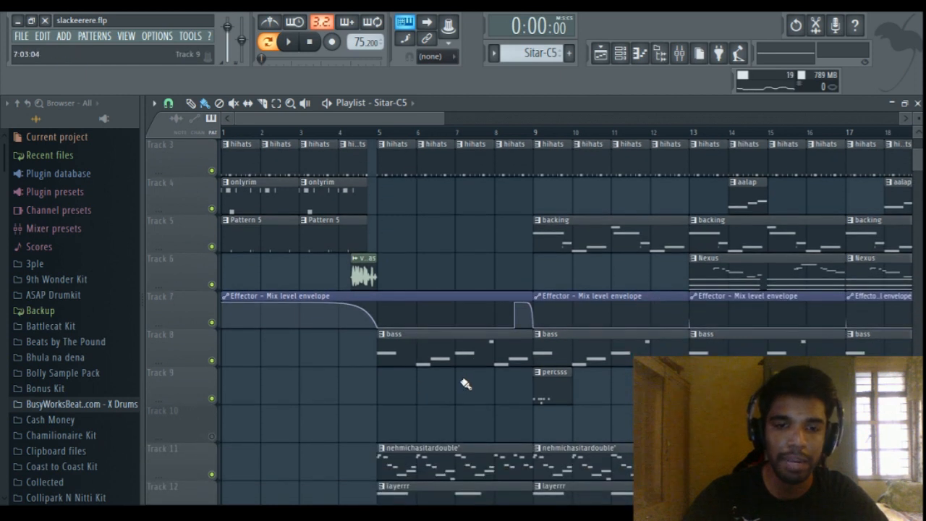
scroll(465, 383, "up", 2)
left_click(379, 134)
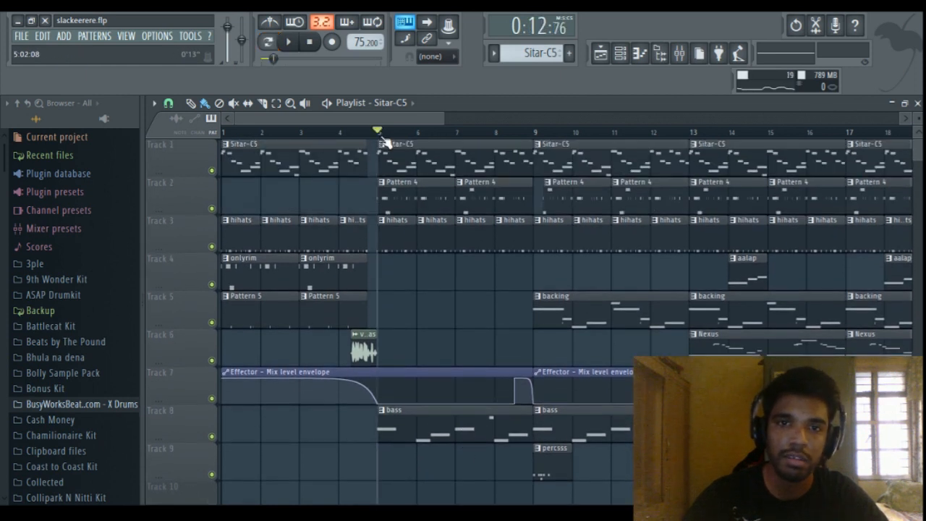
Find the nehmichasitardouble' clip starting at bar 5 on Track 11 and open its notes in the piano roll
scroll(417, 221, "down", 3)
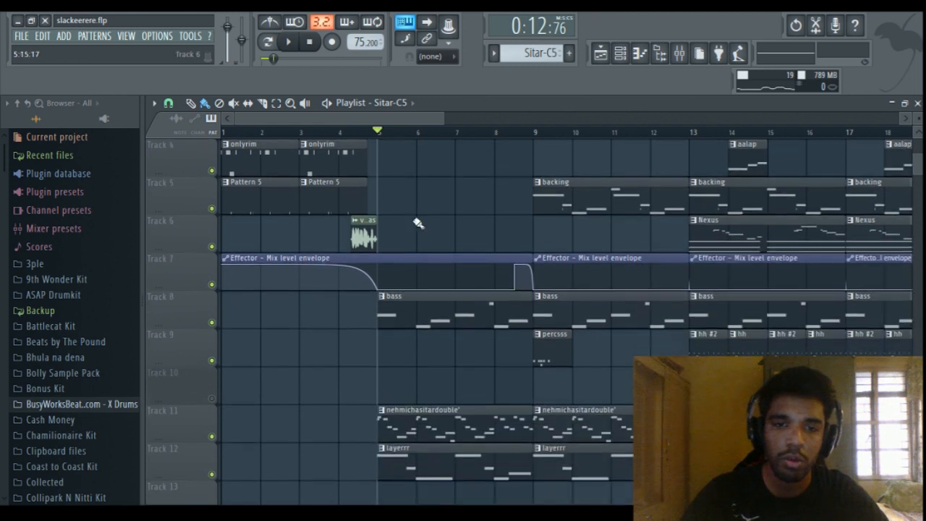
scroll(426, 239, "up", 3)
scroll(426, 239, "down", 2)
scroll(426, 240, "down", 4)
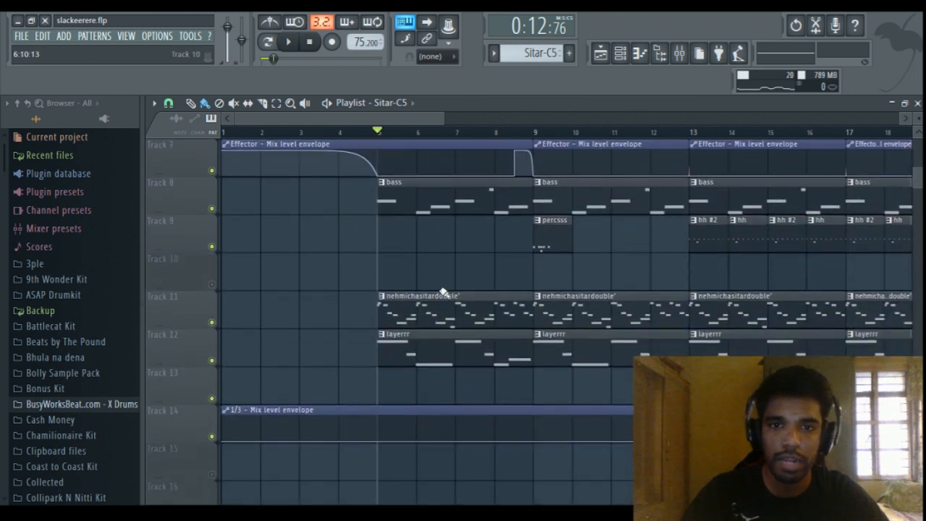
scroll(432, 301, "up", 2)
left_click(426, 308)
double_click(425, 307)
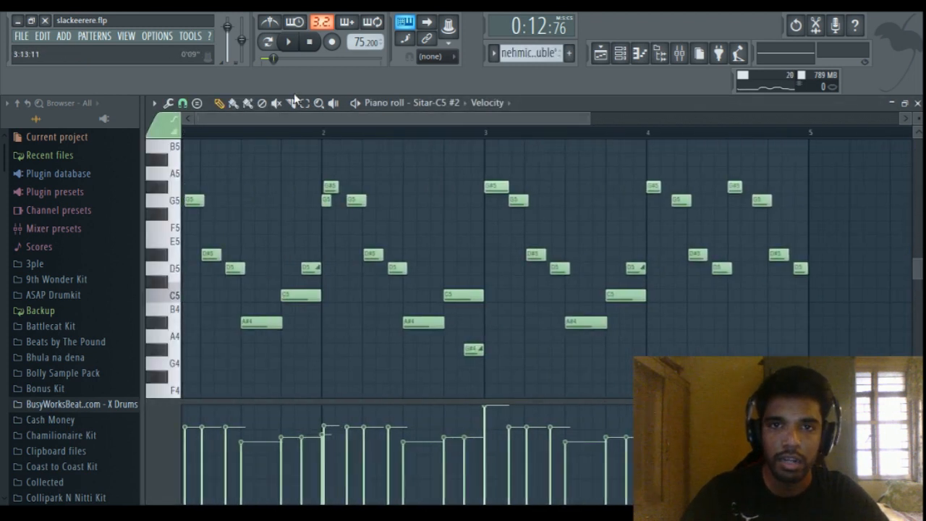
Solo the Sitar-C5 #2 channel in the channel rack
left_click(620, 52)
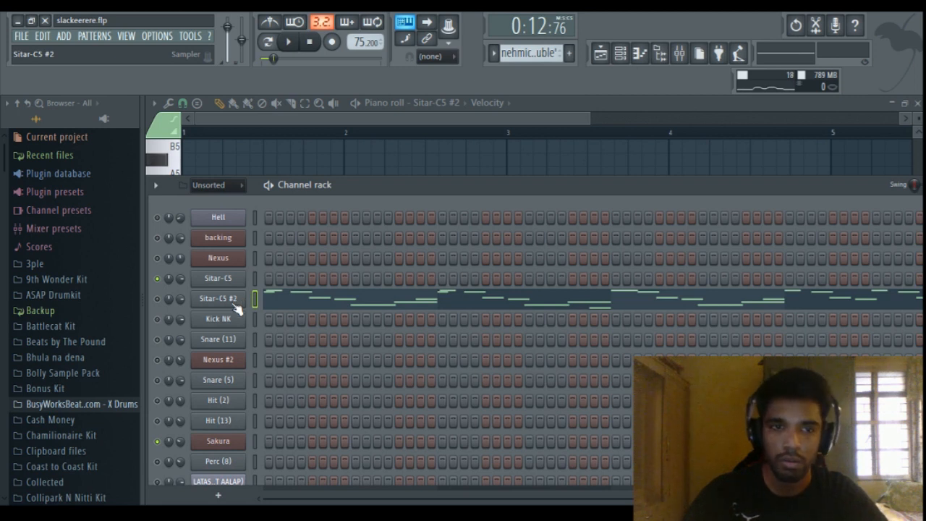
right_click(164, 300)
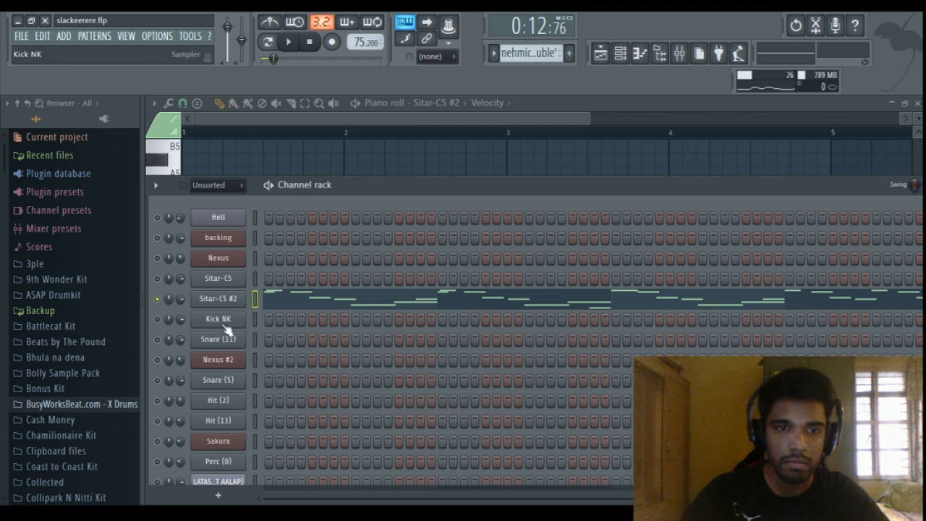
Select mixer track 6, Sitar-C5, and open its Fruity Stereo Enhancer to examine the settings
left_click(678, 53)
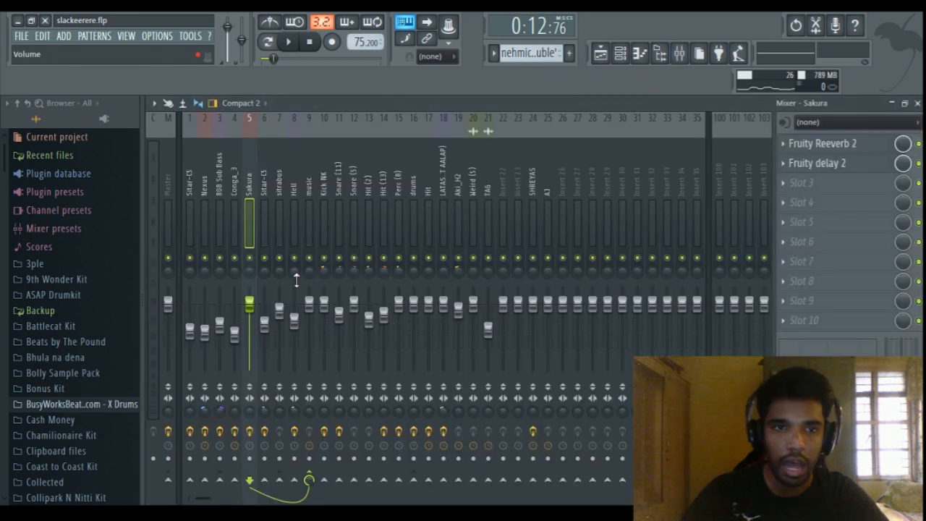
left_click(262, 224)
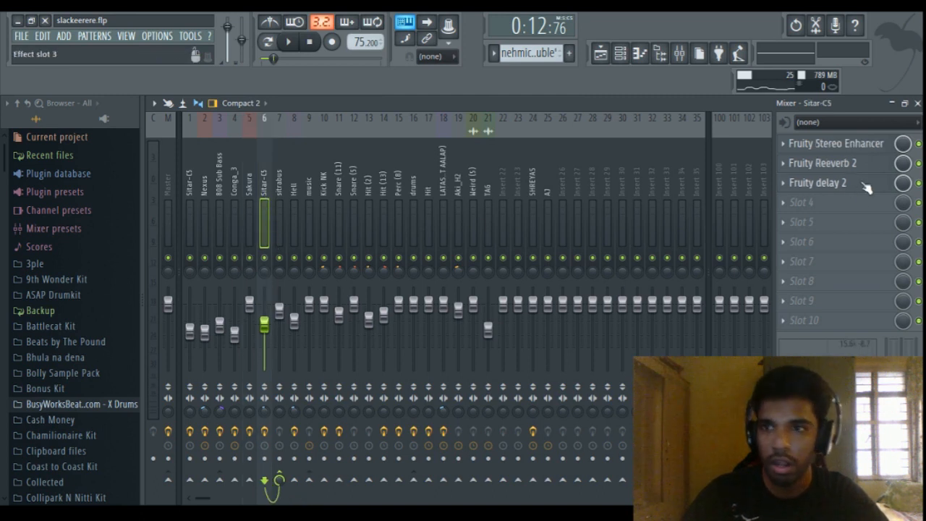
left_click(870, 147)
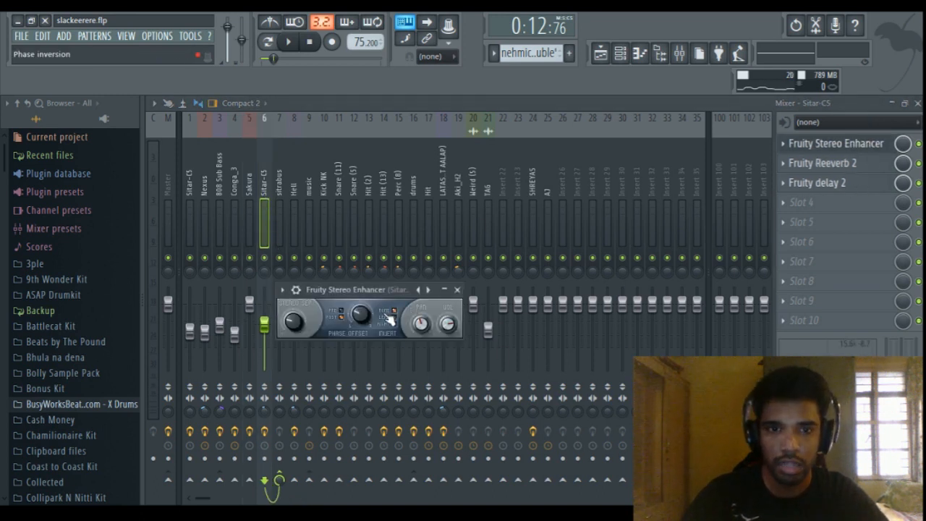
Examine the Fruity Reeverb 2 and Fruity delay 2 effects on the Sitar-C5 mixer track, closing each one after viewing
left_click(459, 291)
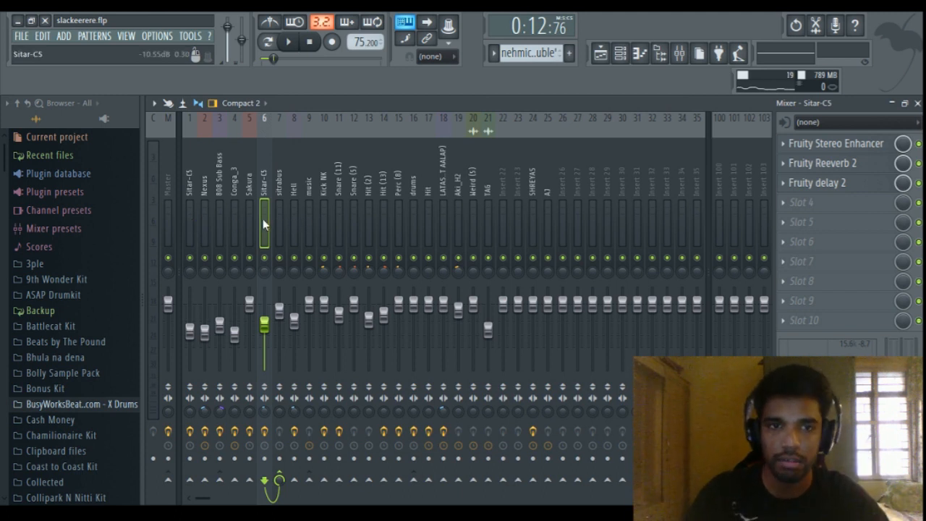
left_click(857, 166)
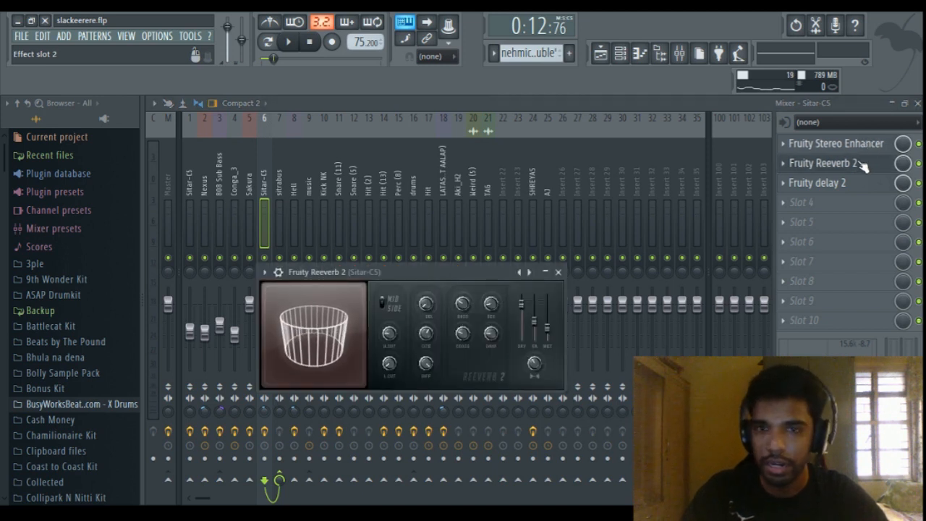
left_click(558, 271)
left_click(876, 193)
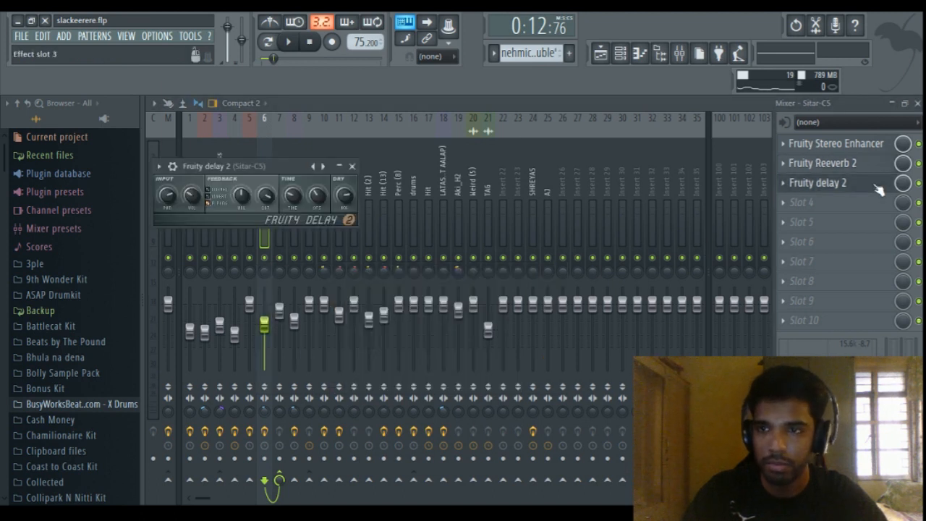
left_click(877, 192)
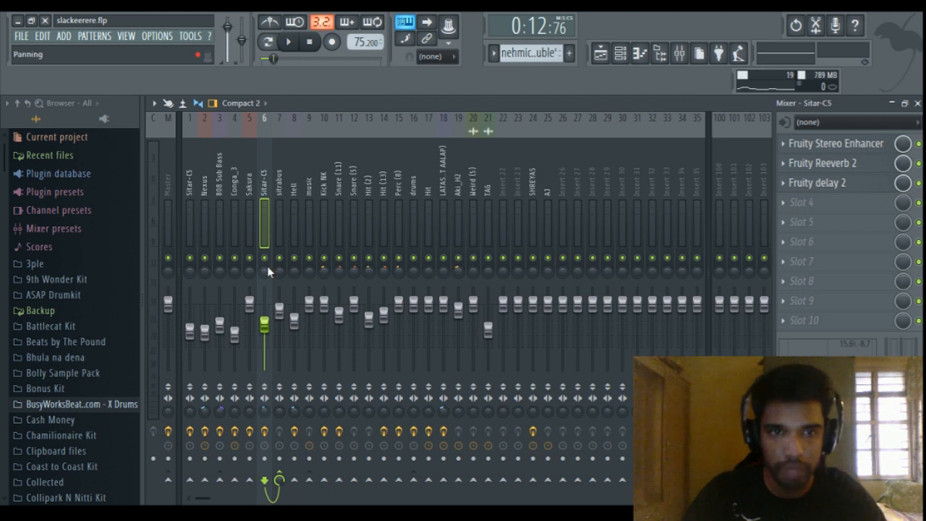
Play the nehmichasitardouble' pattern in pattern mode with the Sitar-C5 #2 piano roll shown, and turn all channels back on
left_click(620, 53)
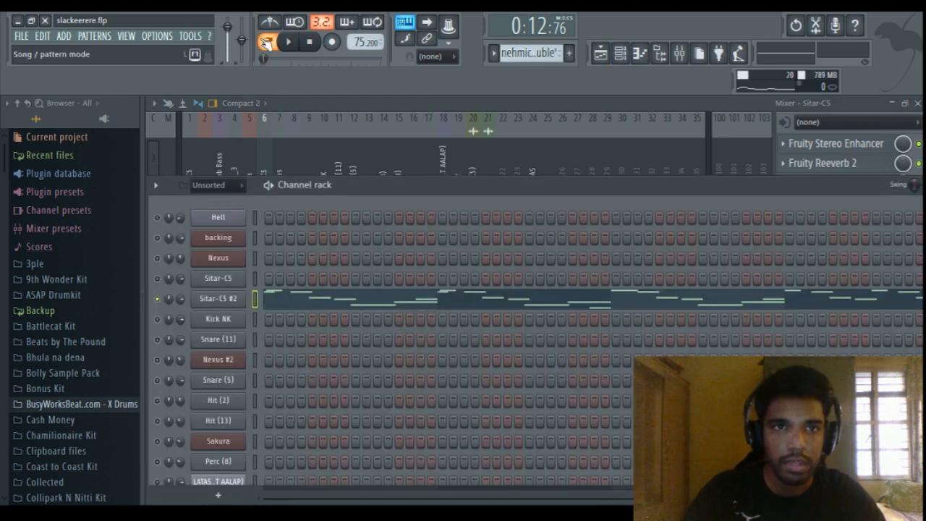
scroll(314, 317, "down", 5)
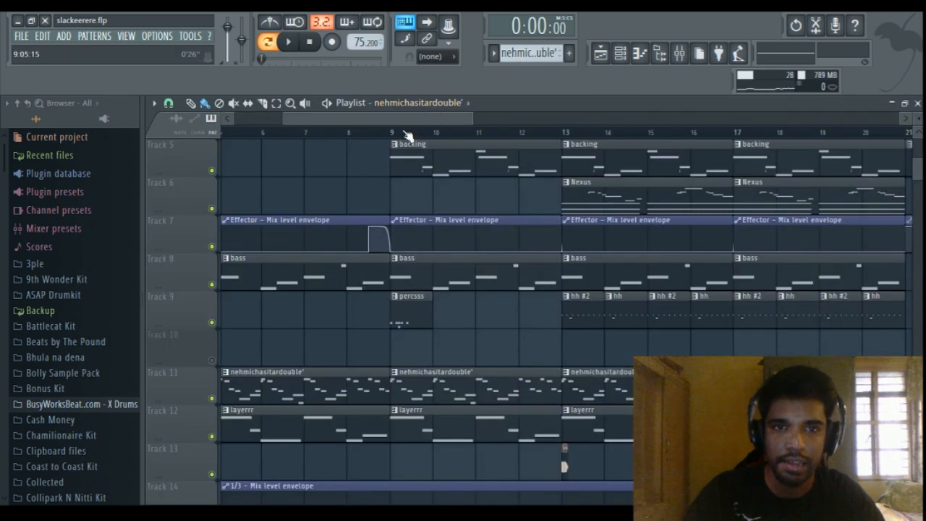
left_click_drag(262, 57, 285, 60)
key("F7")
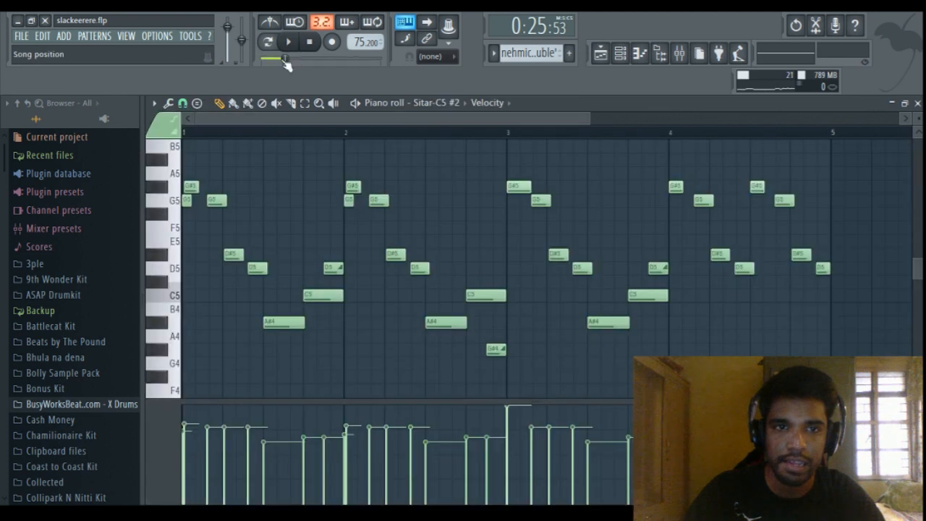
left_click(270, 44)
key("space")
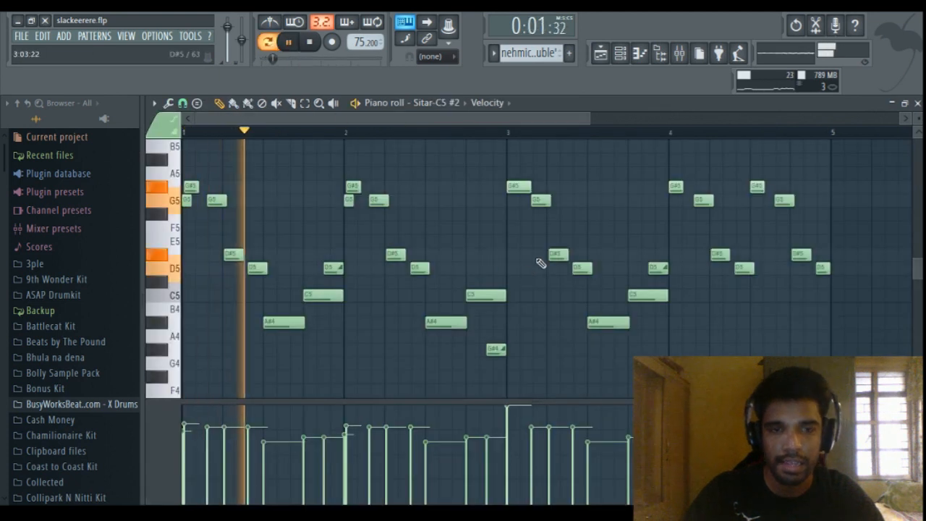
left_click(620, 53)
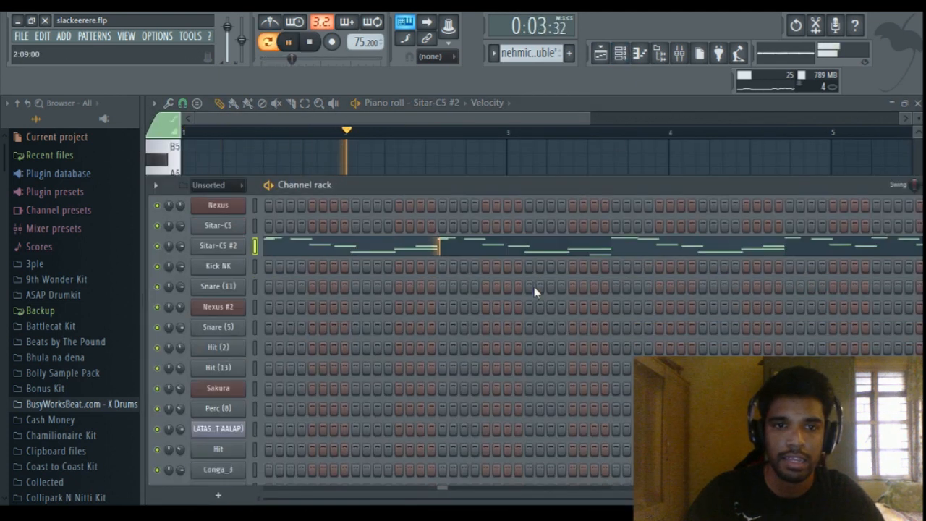
scroll(534, 287, "up", 3)
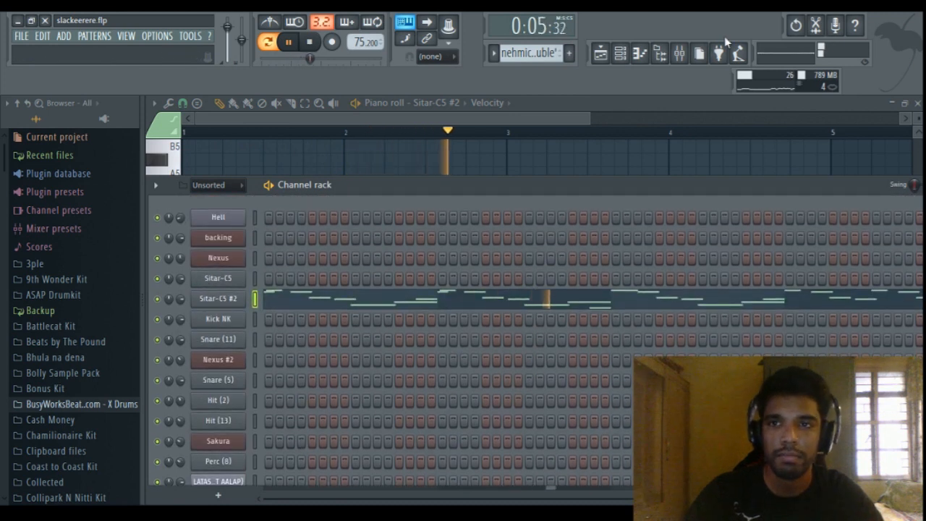
Review mixer track 6, Sitar-C5, during playback, stop the pattern and select the sitrabus track it routes to
left_click(679, 53)
left_click(266, 232)
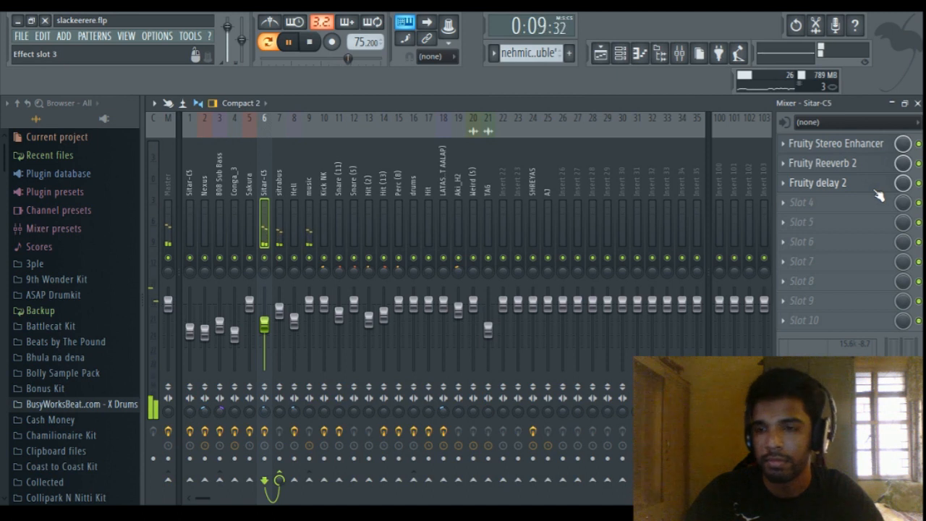
key("space")
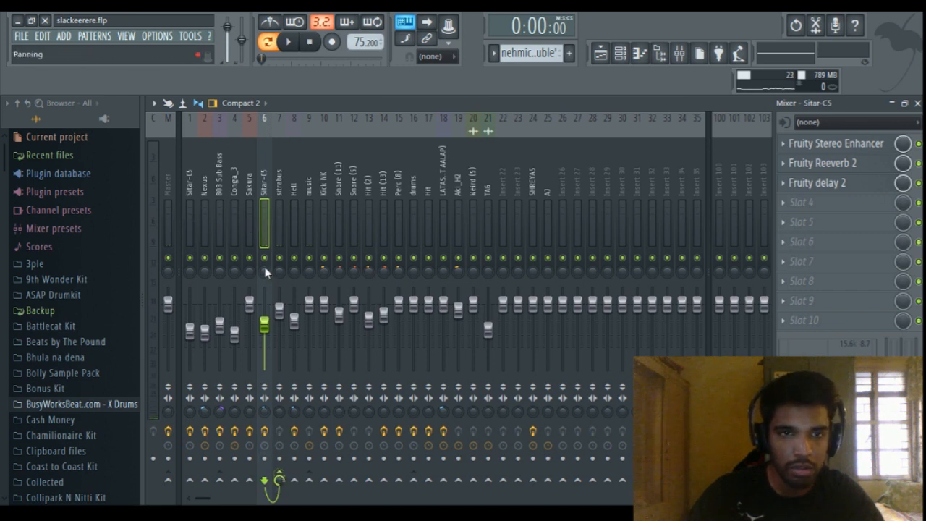
left_click(278, 235)
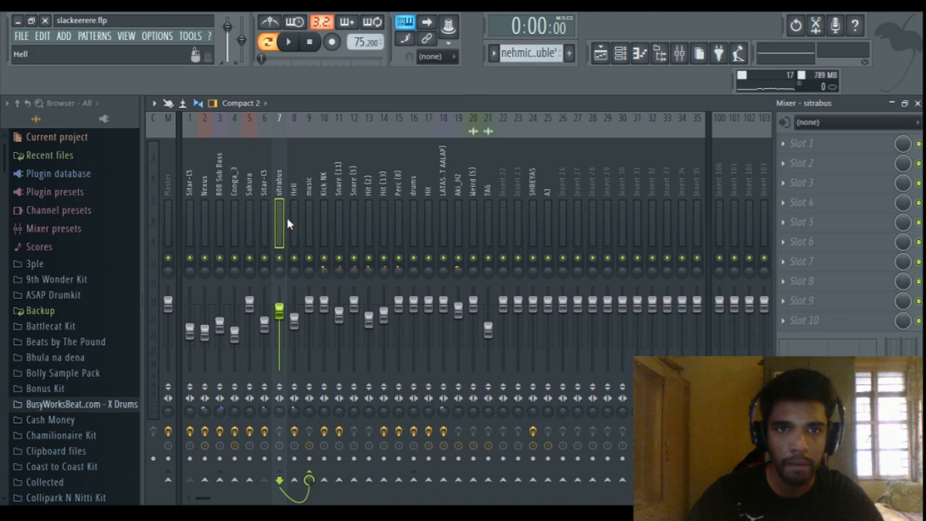
Return to the playlist in song mode and place the song position at bar 5
left_click(600, 53)
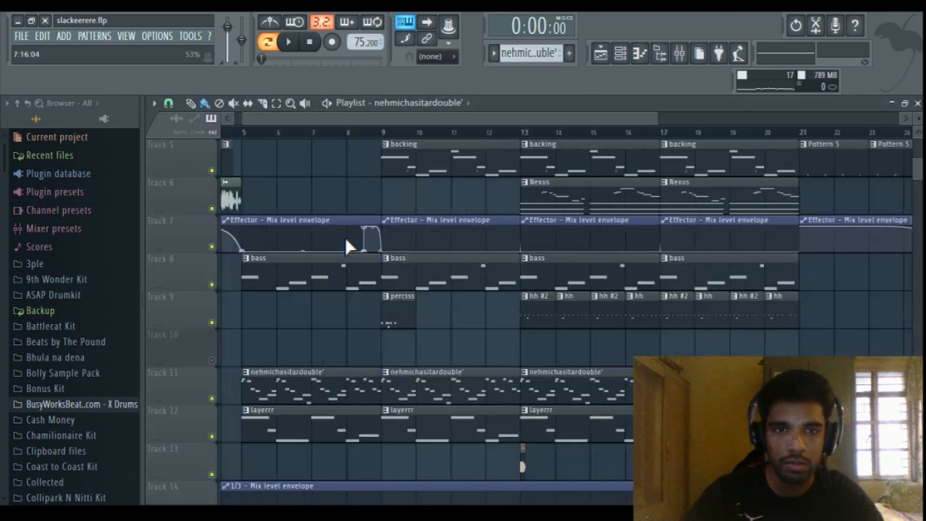
scroll(344, 236, "down", 3)
scroll(298, 258, "up", 2)
left_click(273, 133)
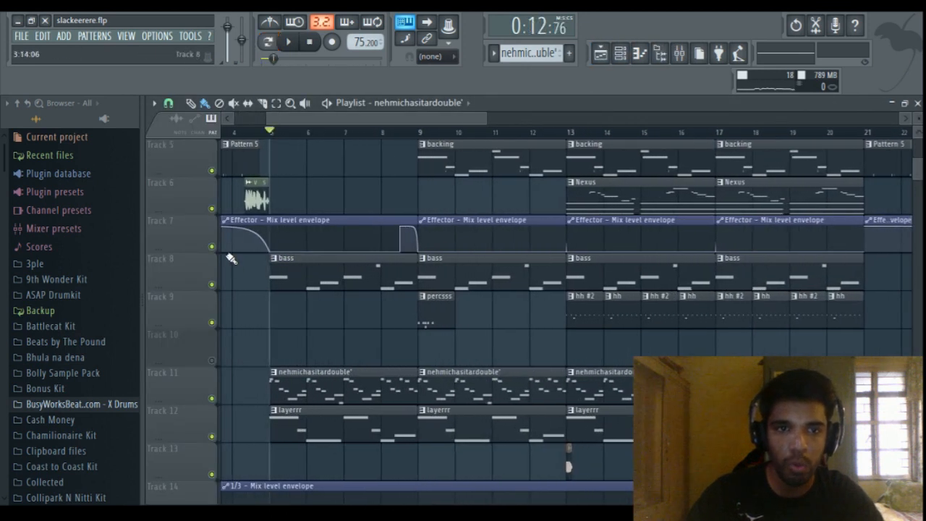
Leave only Tracks 1, 7, 11 and 14 unmuted in the playlist and play the arrangement from bar 5
scroll(231, 258, "up", 4)
scroll(216, 208, "down", 6)
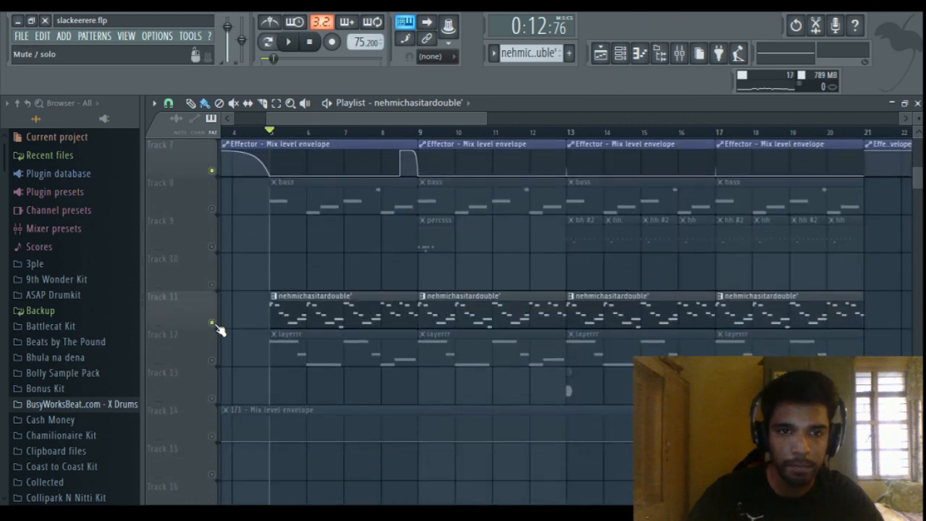
scroll(215, 315, "down", 3)
scroll(218, 325, "up", 9)
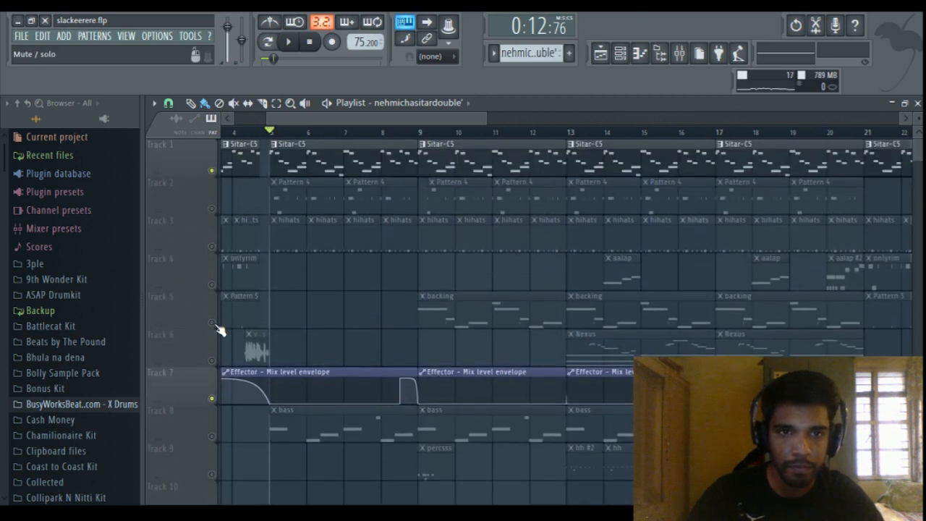
key("space")
scroll(281, 200, "down", 4)
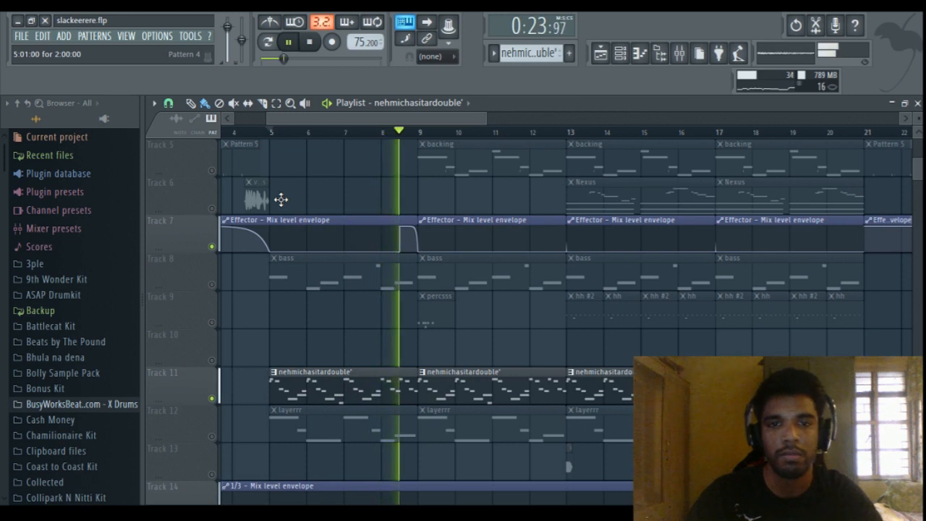
key("space")
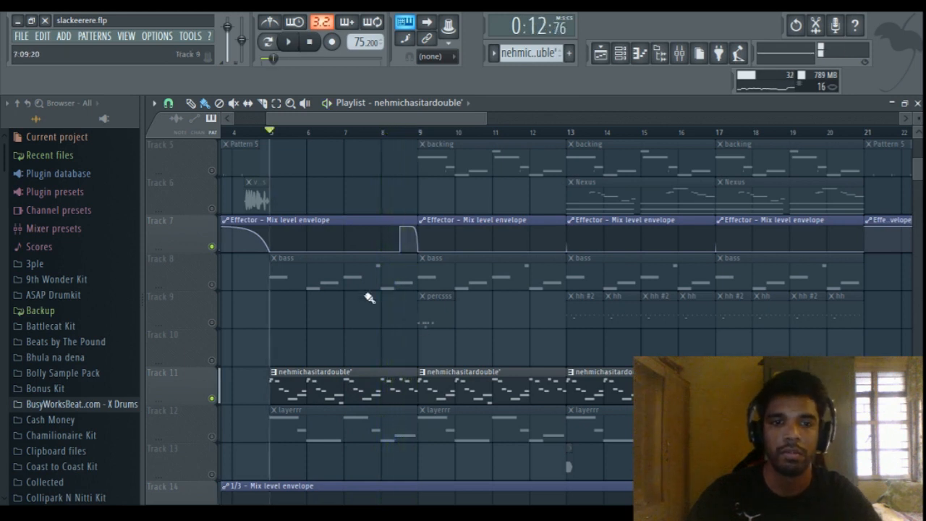
Examine the Effector - Mix level envelope on Track 7 just before bar 9 and move the song position to bar 8
scroll(394, 313, "up", 4)
scroll(410, 415, "up", 4)
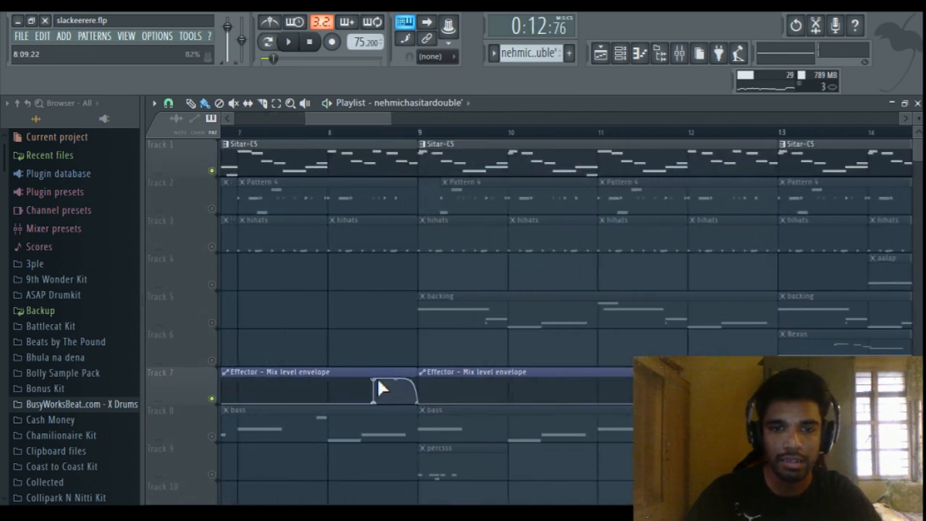
scroll(302, 368, "down", 3)
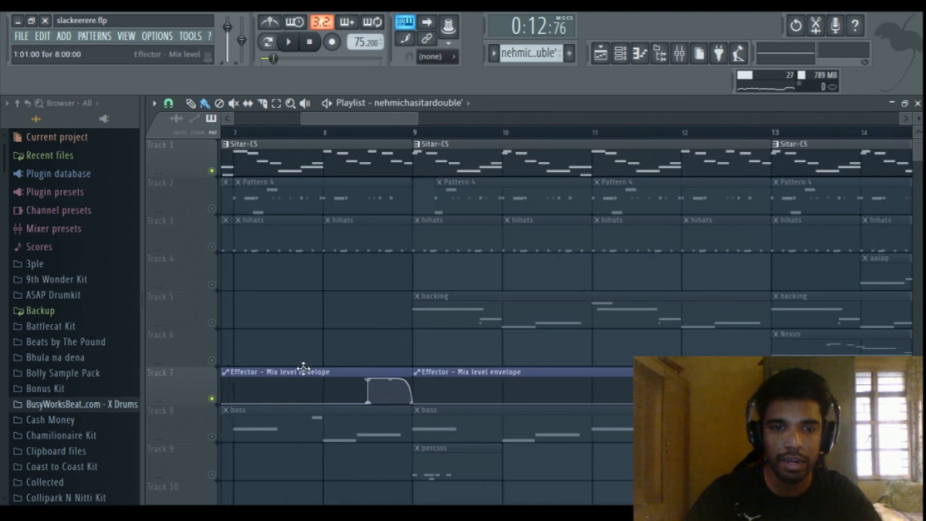
left_click(323, 132)
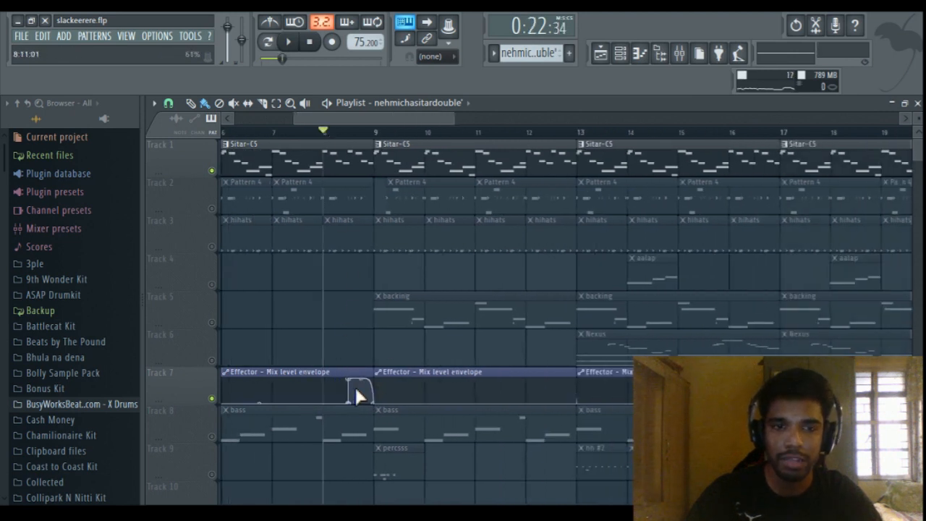
Open the Effector on the Master mixer track to examine its Filter effect, and close it
left_click(679, 53)
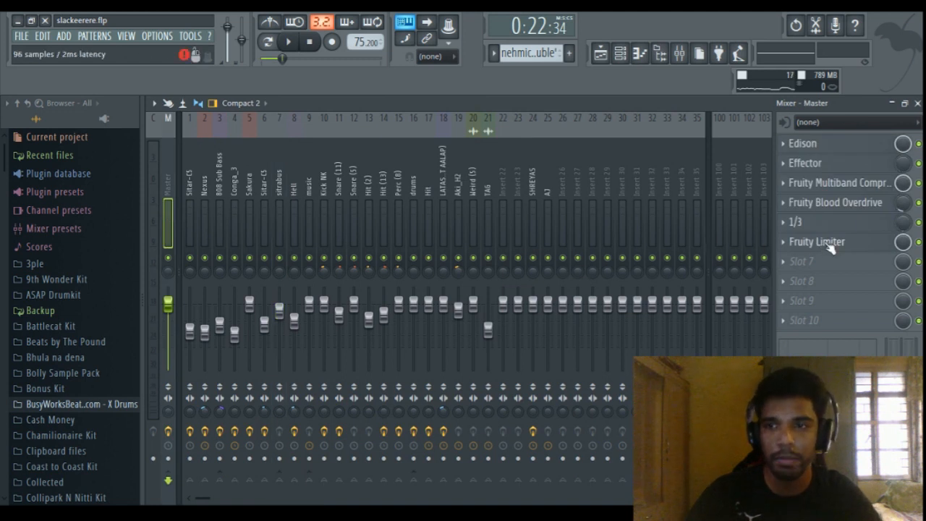
left_click(847, 164)
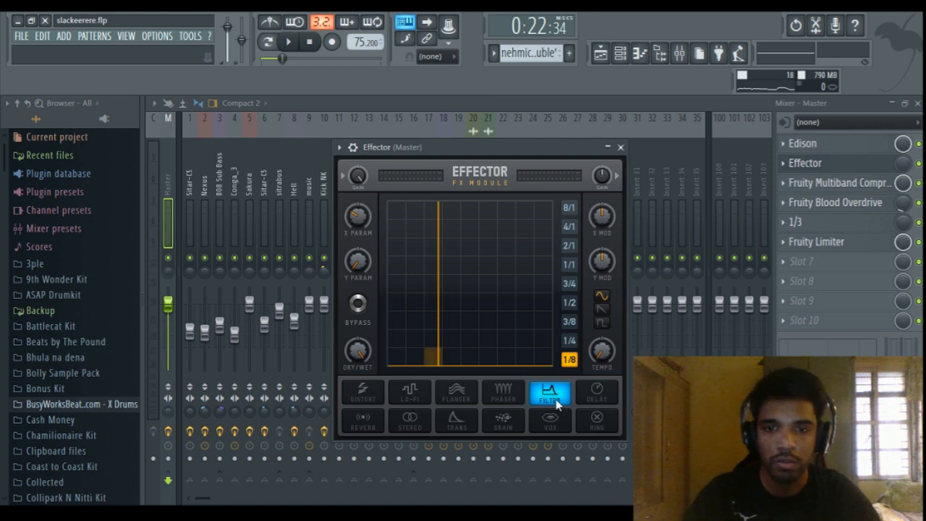
left_click(616, 148)
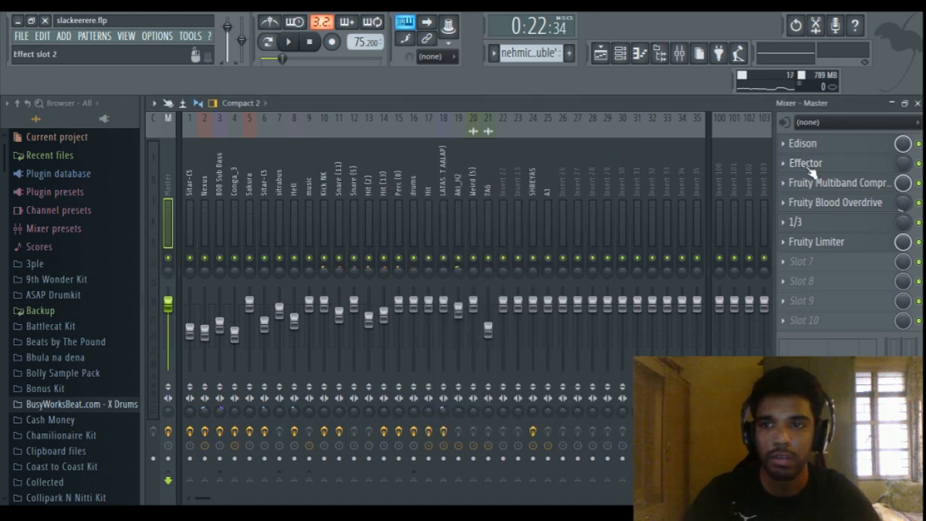
Go back to the playlist and move the song position from bar 8 to bar 5
left_click(600, 53)
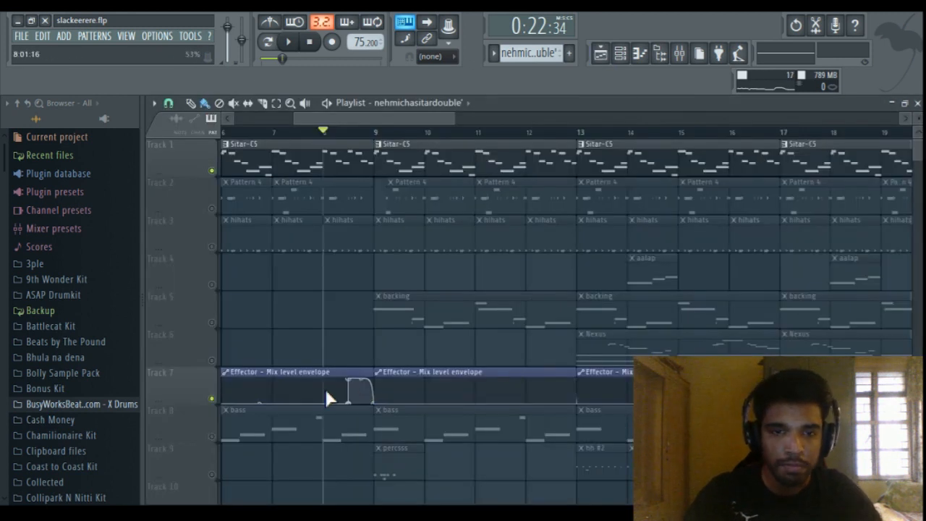
scroll(325, 389, "down", 3)
scroll(264, 393, "up", 2)
left_click(269, 134)
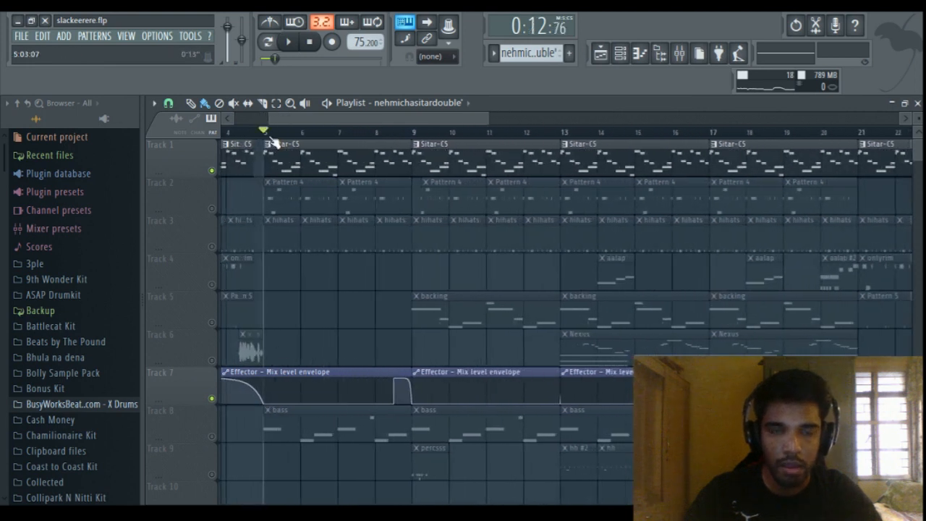
scroll(386, 345, "down", 3)
scroll(384, 346, "up", 3)
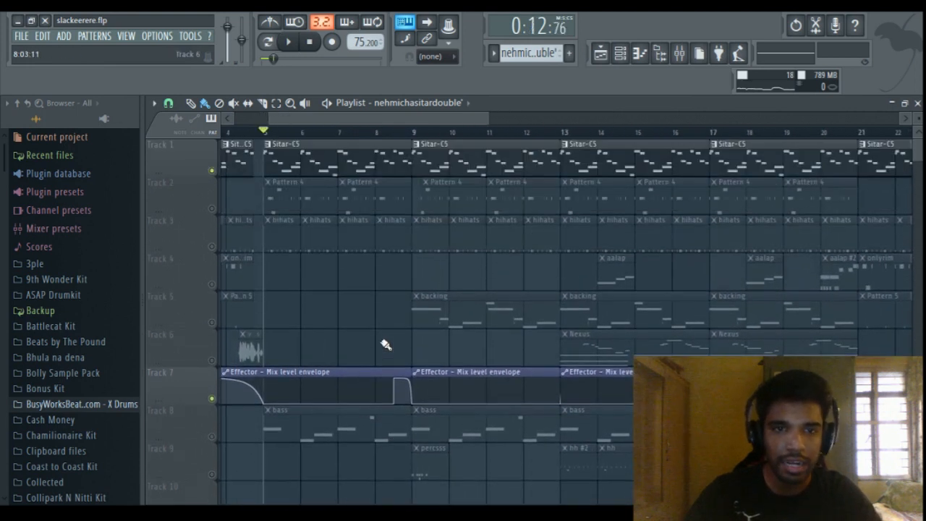
Open the Pattern 4 clip on Track 2, show its drum channels in the channel rack and play it in pattern mode
double_click(295, 210)
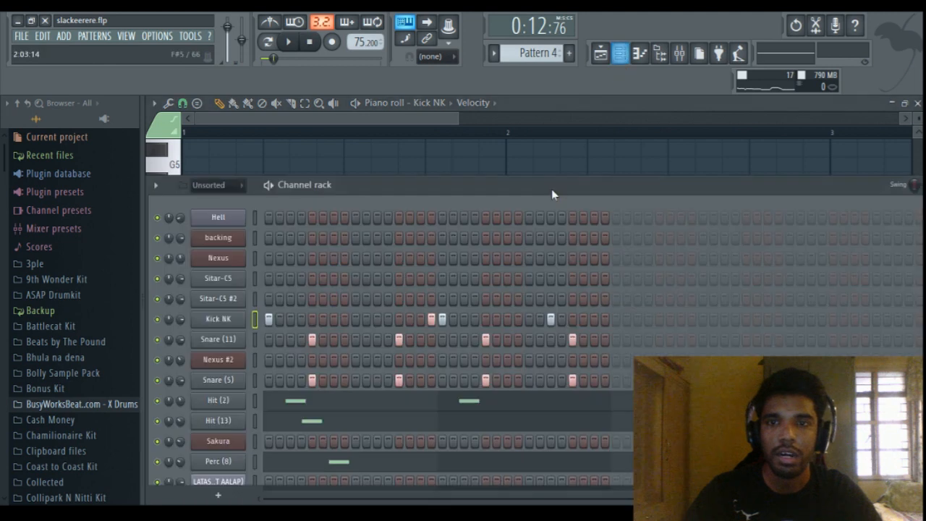
key("F6")
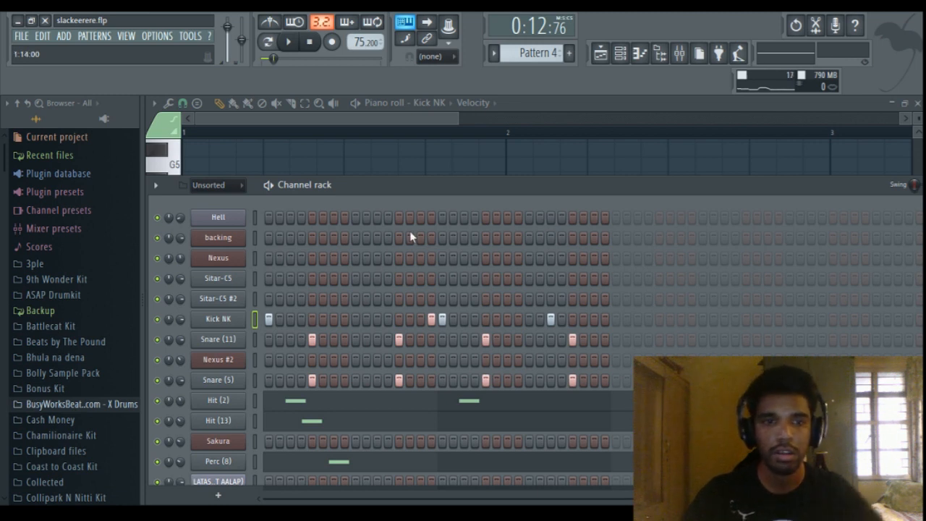
left_click(274, 45)
scroll(375, 303, "down", 5)
scroll(379, 306, "up", 5)
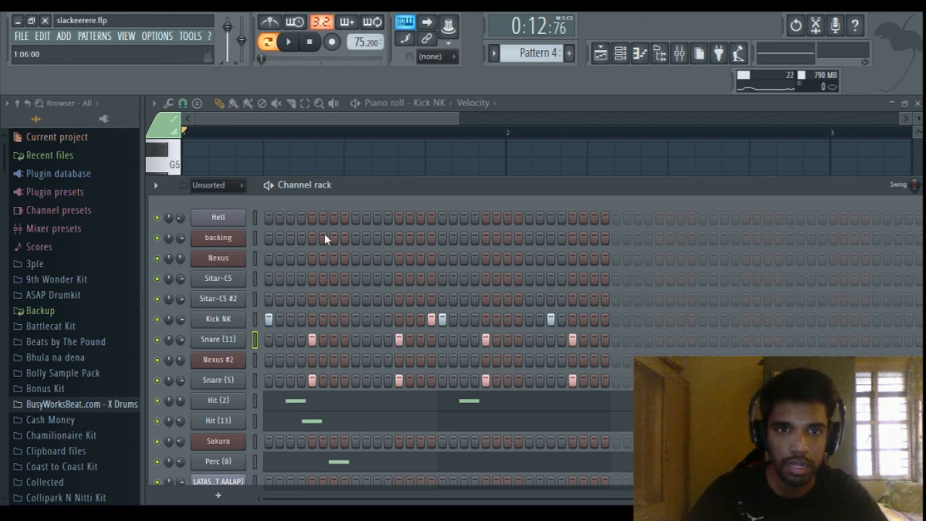
key("space")
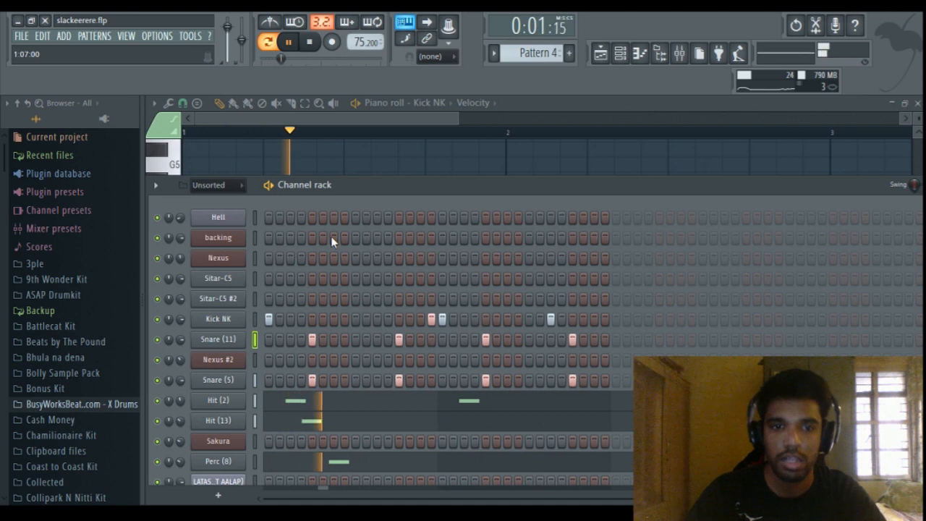
key("space")
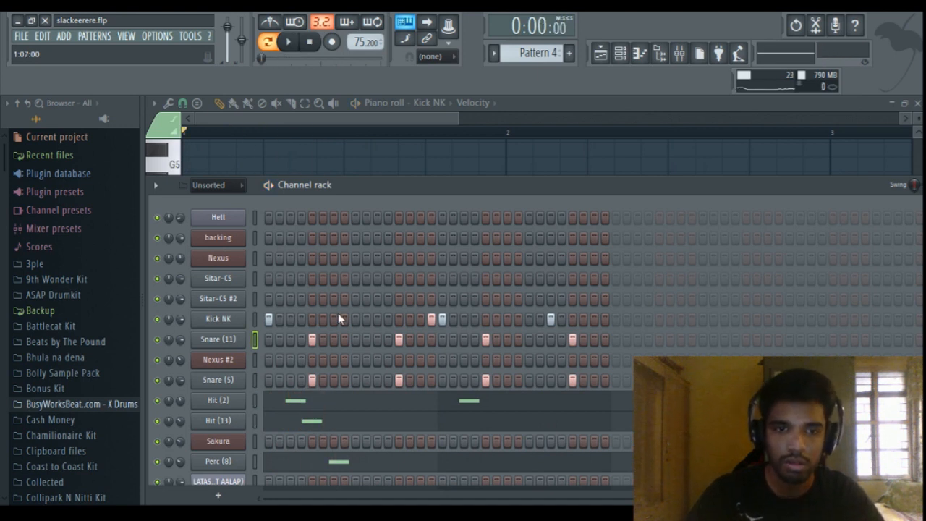
Return to the playlist in song mode with the song position at bar 5
left_click(601, 53)
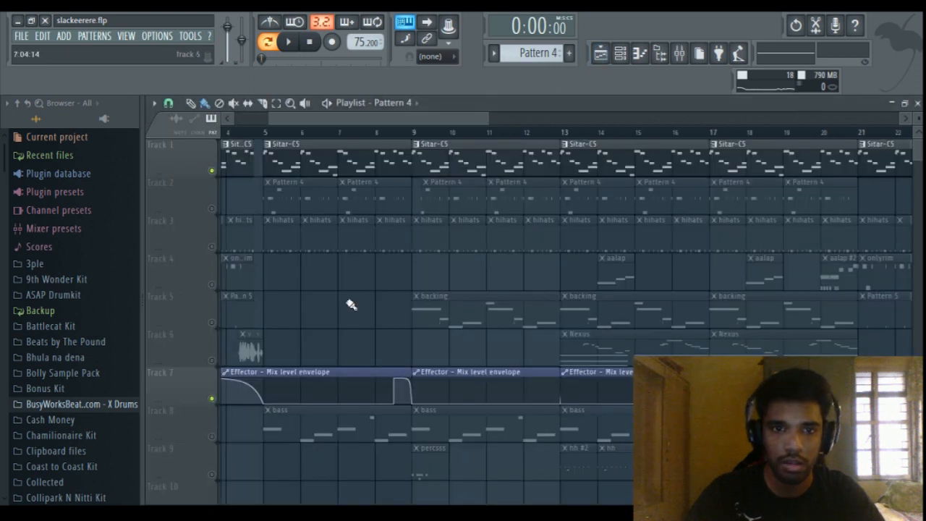
left_click(266, 131)
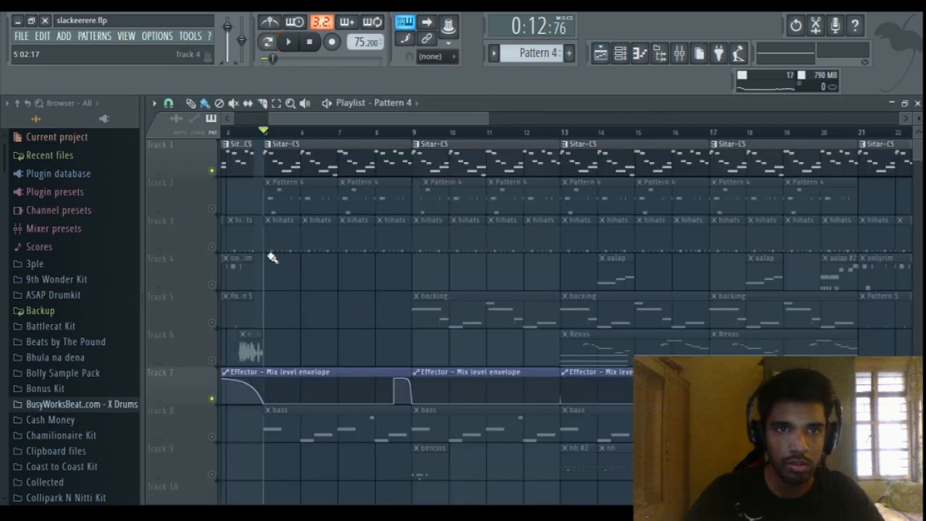
Unmute Track 2, and open the hihats clip on Track 3 to play it in pattern mode with its Hit channel shown in the channel rack
left_click(211, 208)
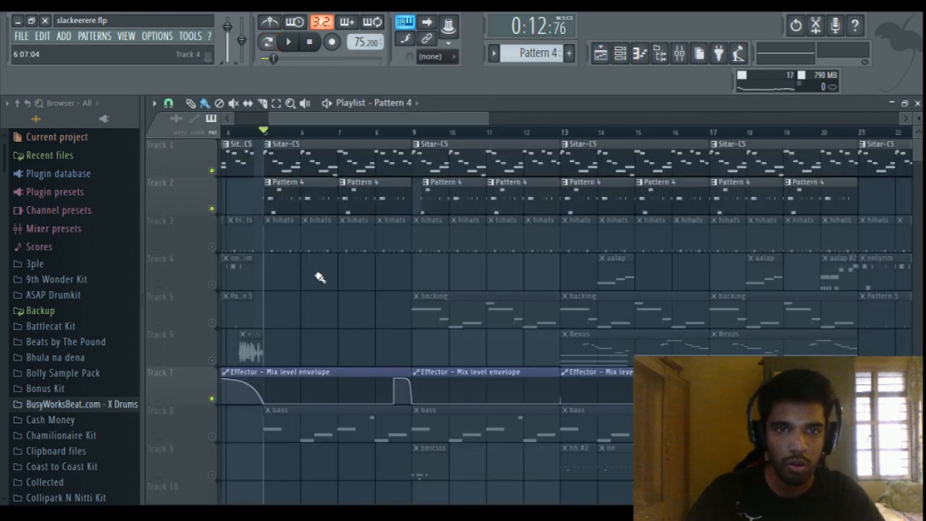
double_click(278, 250)
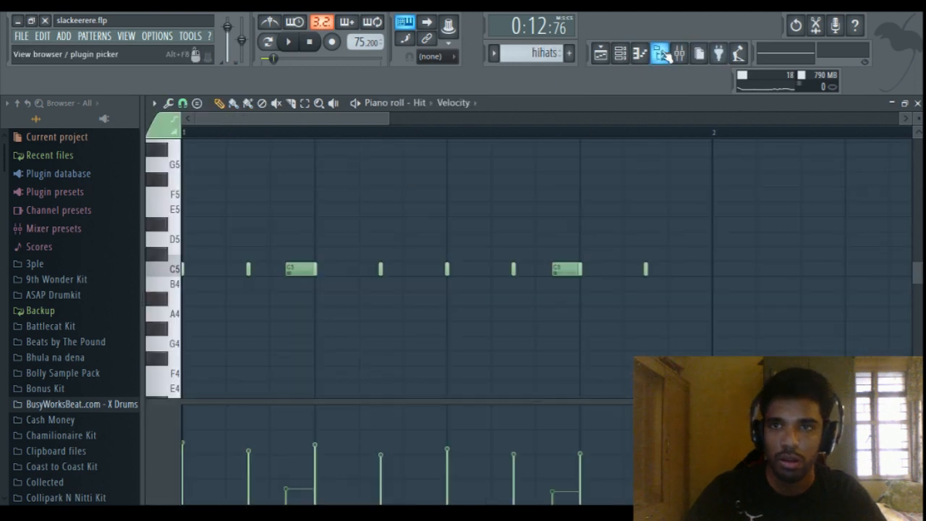
left_click(620, 53)
scroll(425, 328, "down", 4)
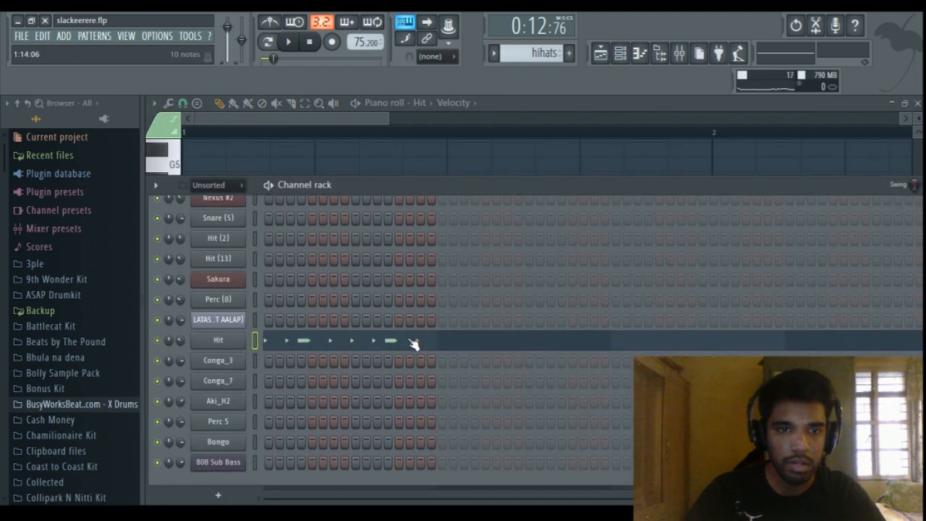
left_click(267, 41)
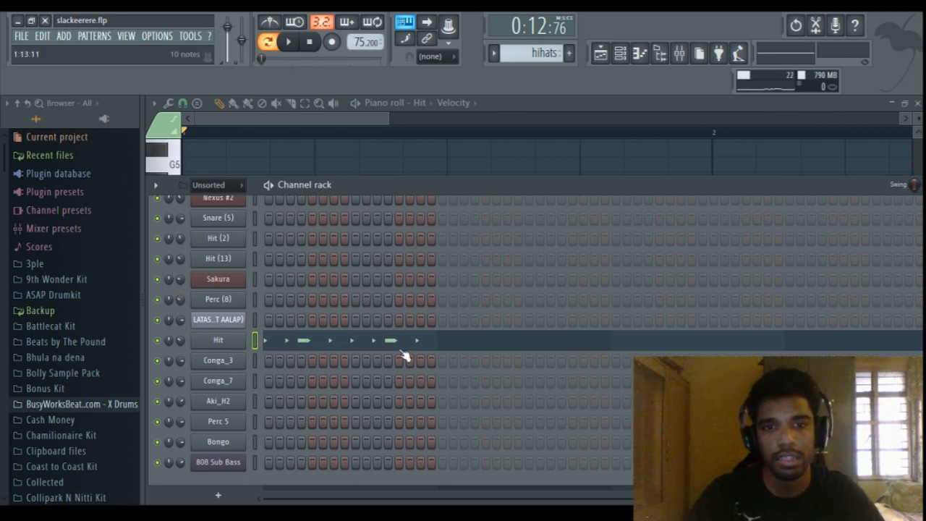
key("space")
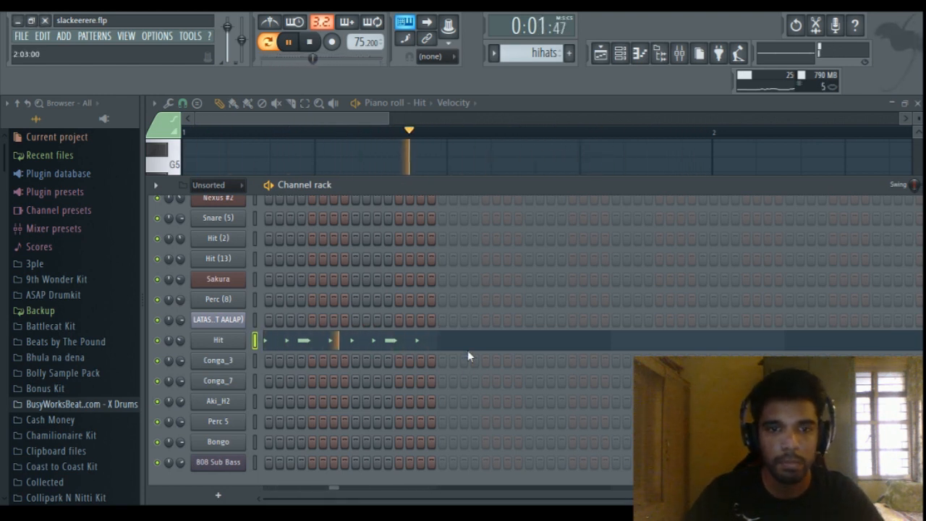
key("space")
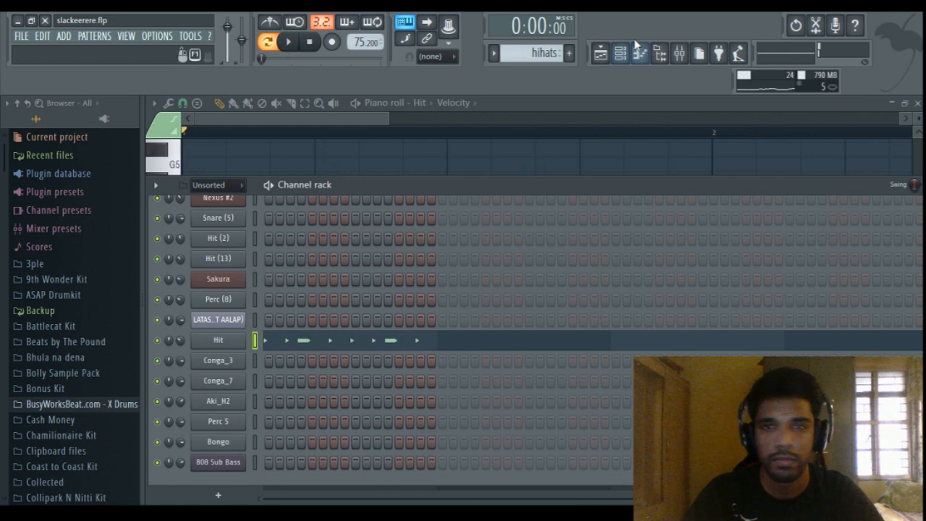
Show the hihats notes of the Hit channel in the piano roll and play them
left_click(641, 56)
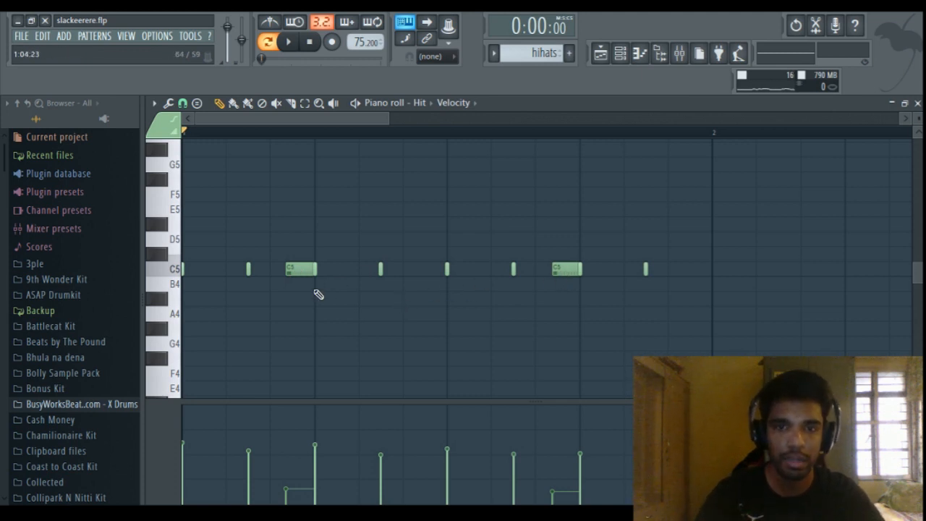
key("space")
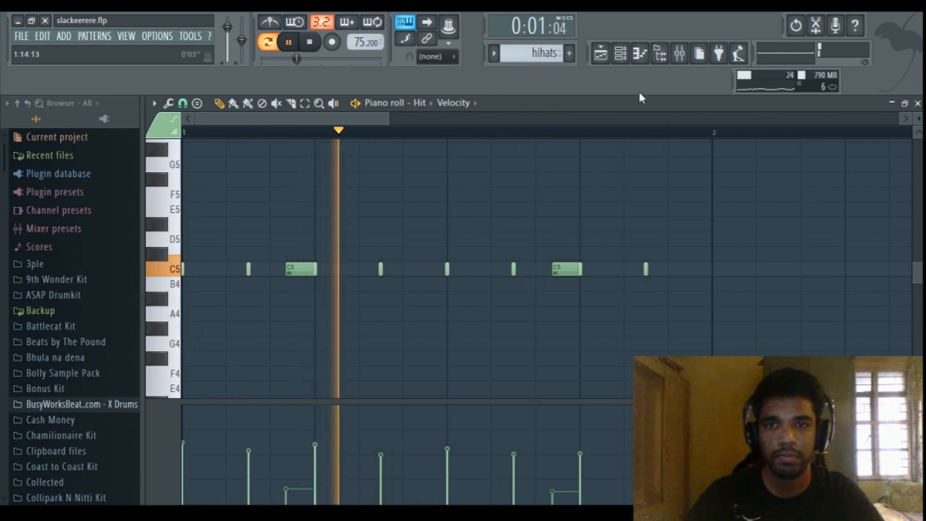
key("space")
Unmute Track 3 in the playlist and play the arrangement in song mode from bar 5
left_click(601, 53)
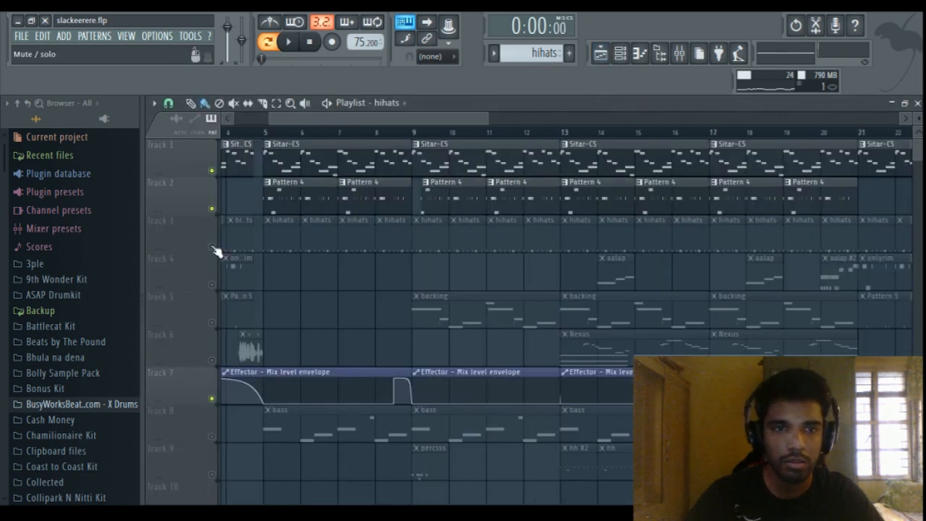
scroll(293, 320, "down", 7)
scroll(320, 380, "up", 7)
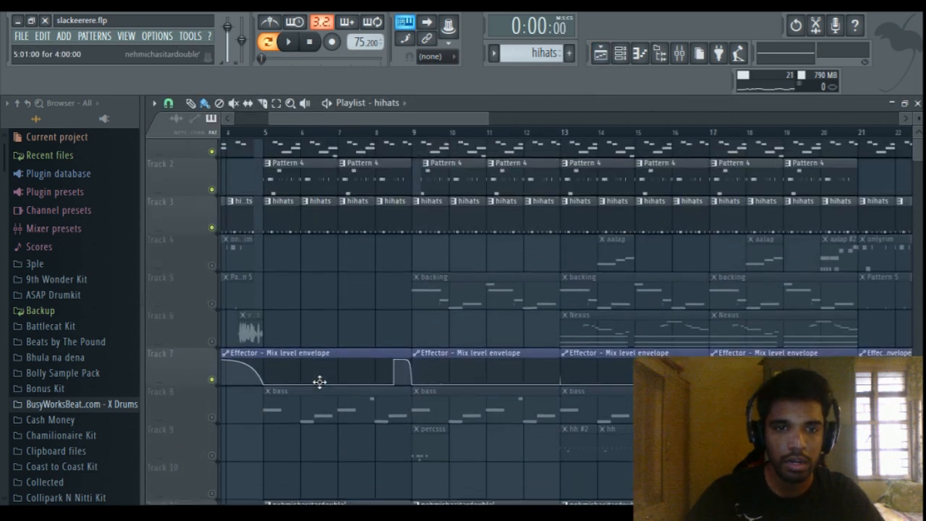
left_click(264, 132)
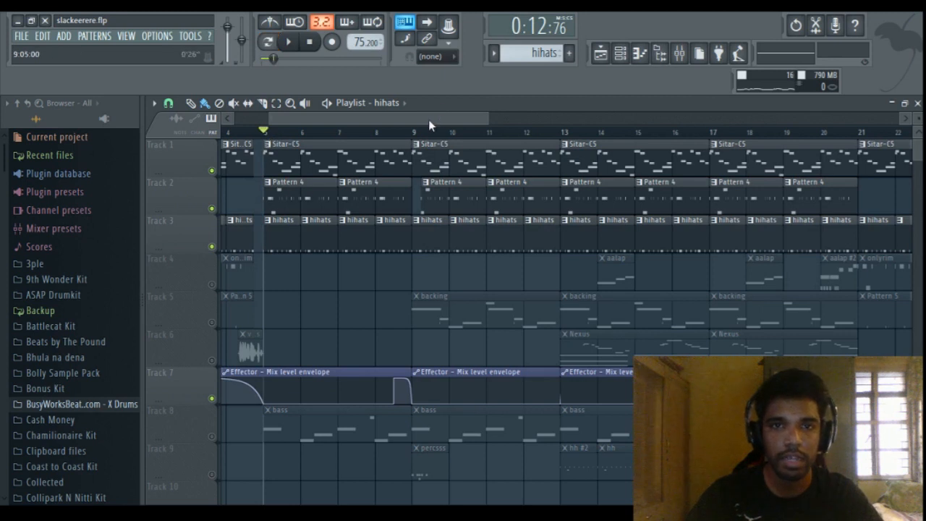
left_click_drag(428, 120, 410, 121)
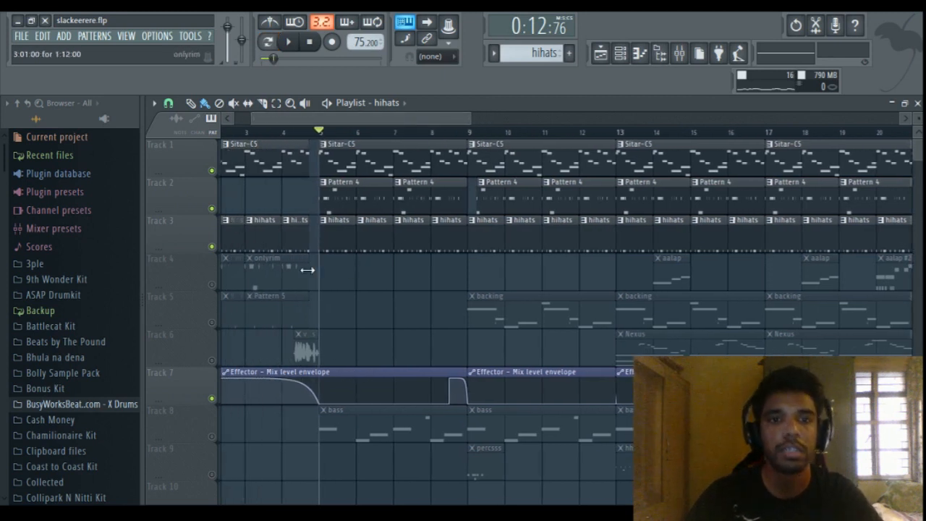
key("space")
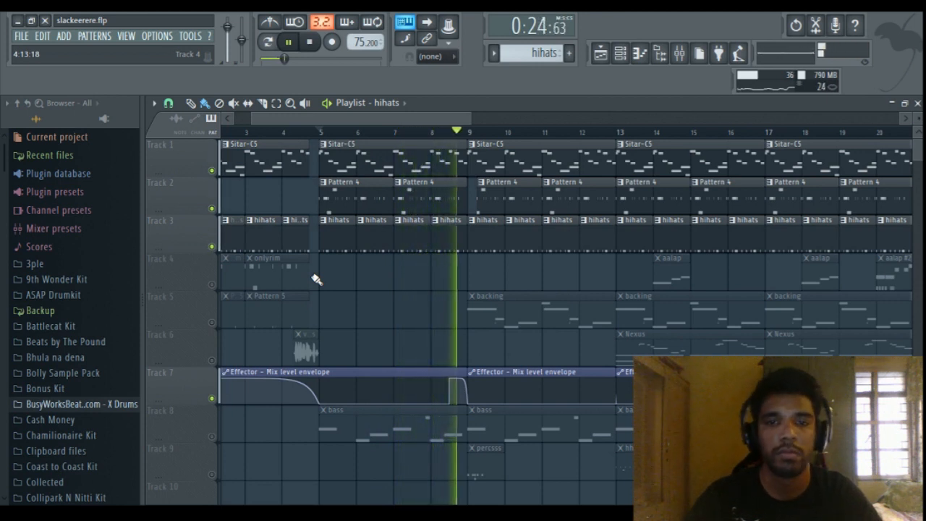
key("space")
Open the bass clip on Track 8 to examine its 808 Sub Bass notes in the piano roll and the channel rack
scroll(362, 345, "down", 2)
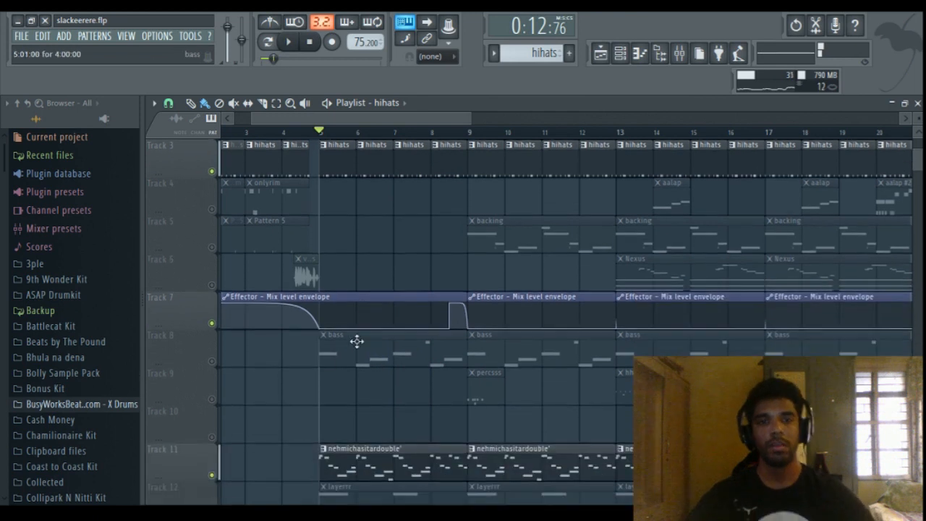
double_click(343, 364)
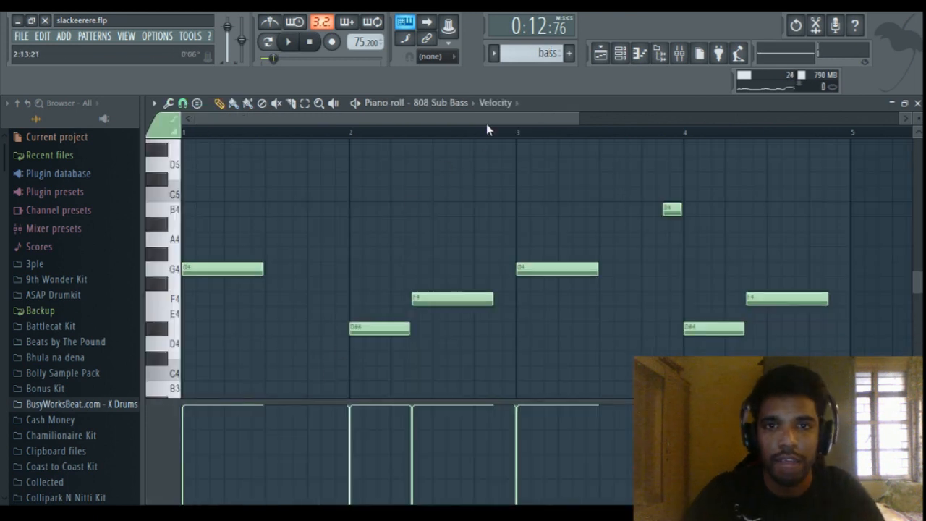
scroll(429, 240, "down", 3)
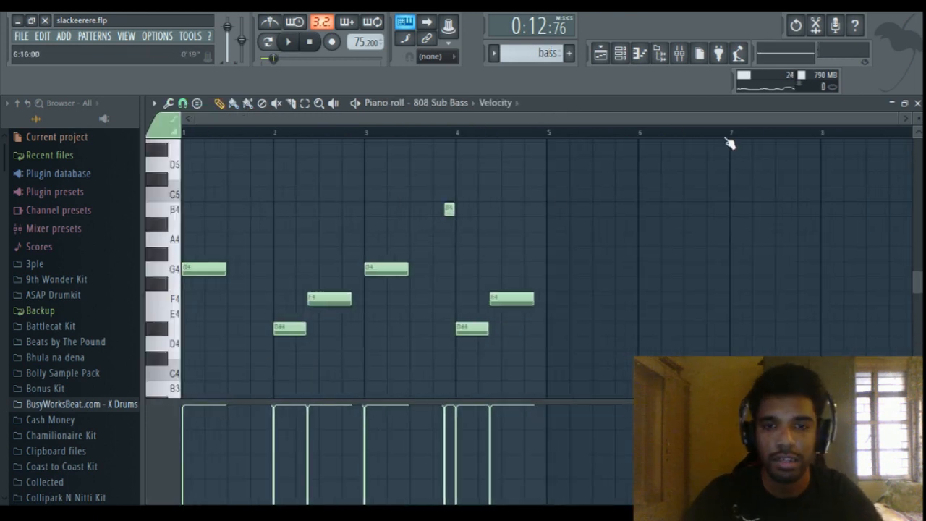
left_click(621, 54)
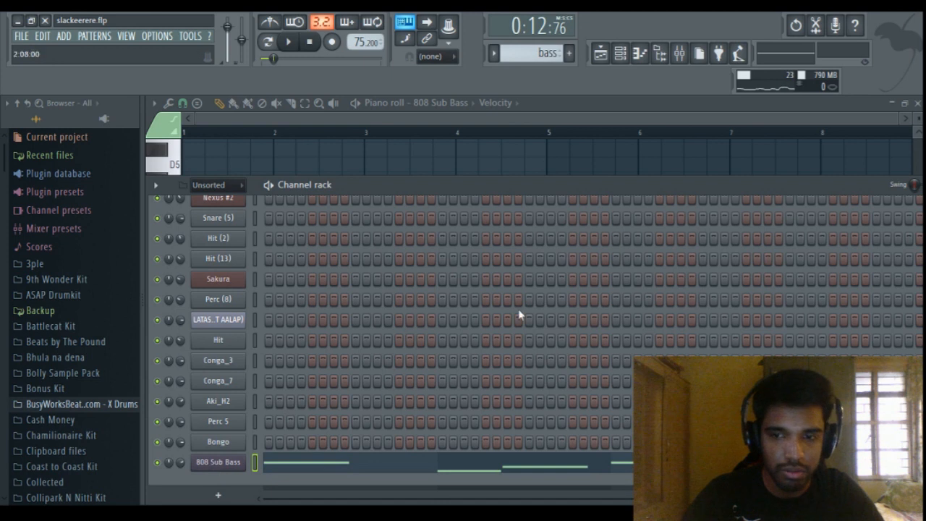
Select the 808 Sub Bass mixer track to view its effect chain, and compare it with the channel in the channel rack
left_click(679, 53)
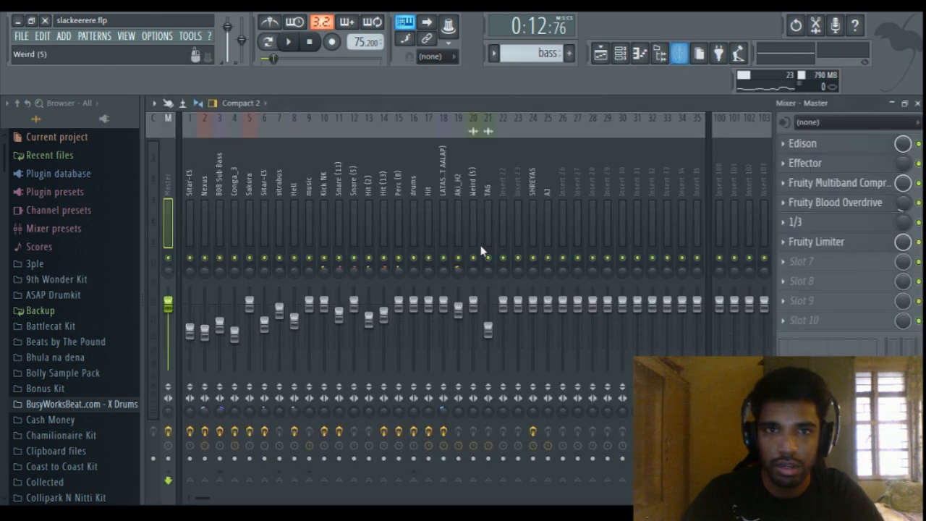
left_click(221, 211)
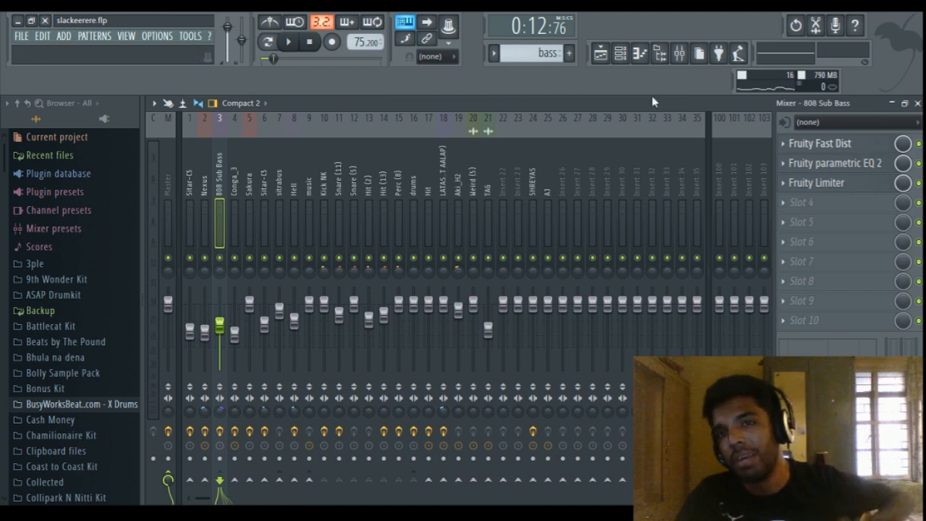
left_click(621, 55)
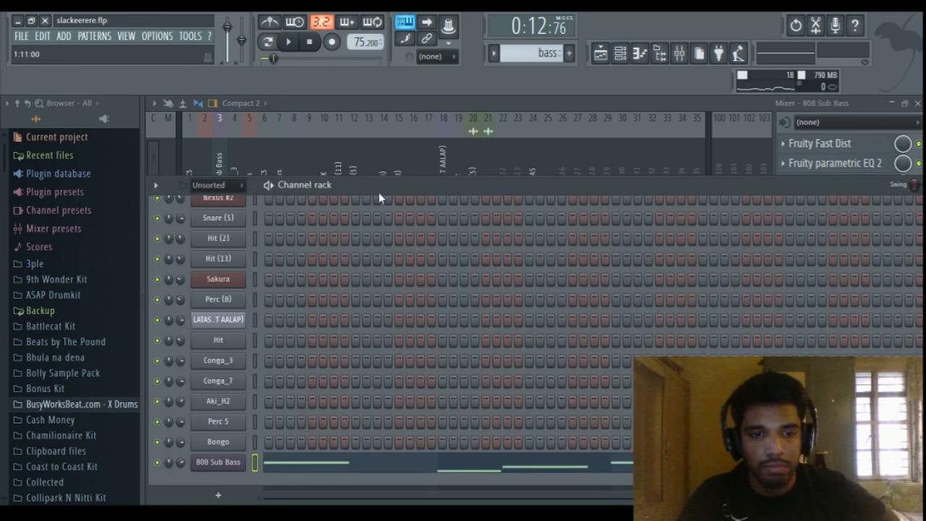
left_click(474, 102)
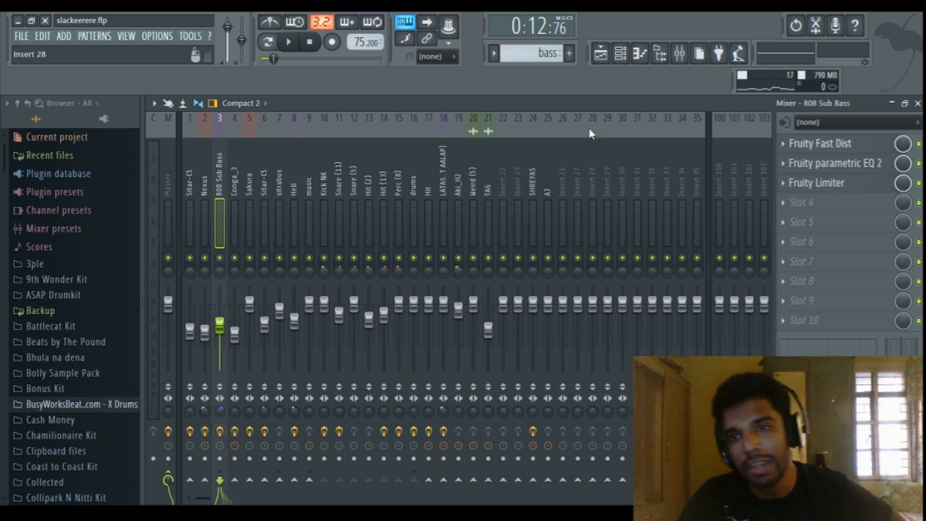
left_click(623, 62)
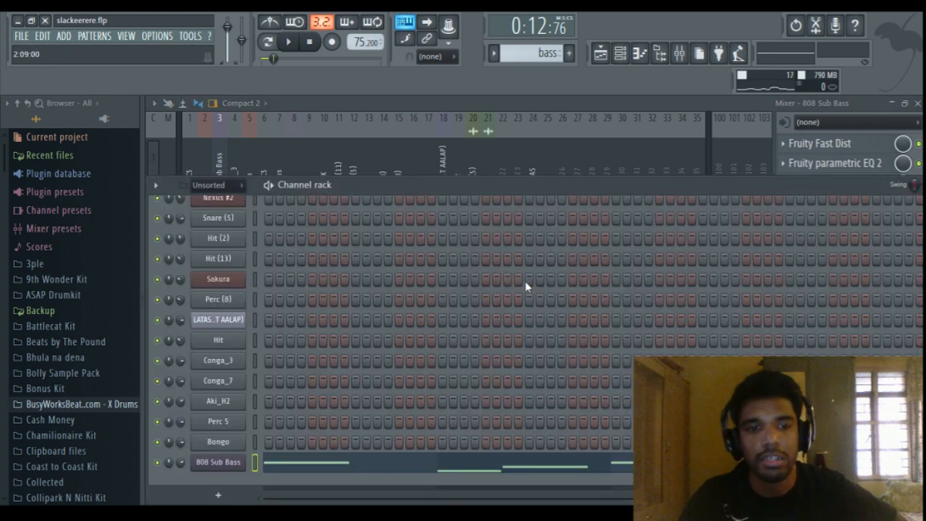
Return to the 808 Sub Bass piano roll and play the bass pattern in pattern mode
left_click(649, 53)
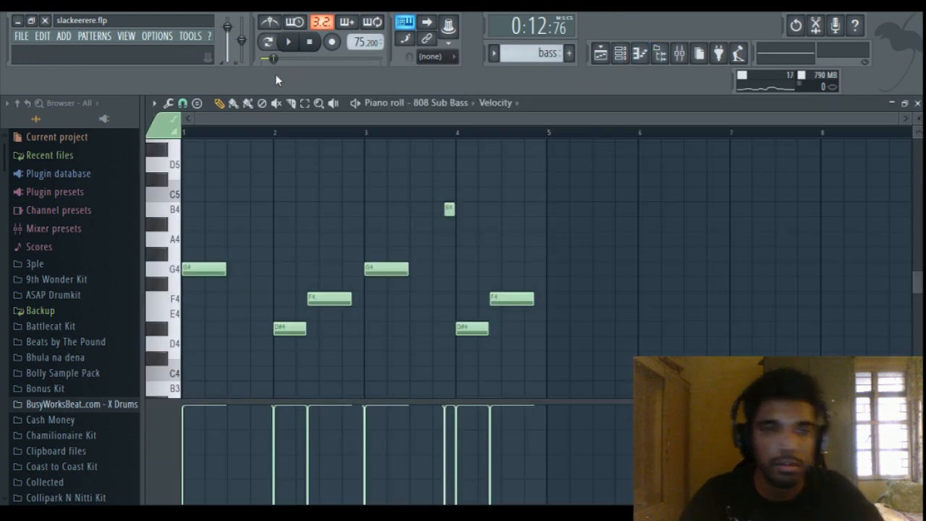
left_click(279, 52)
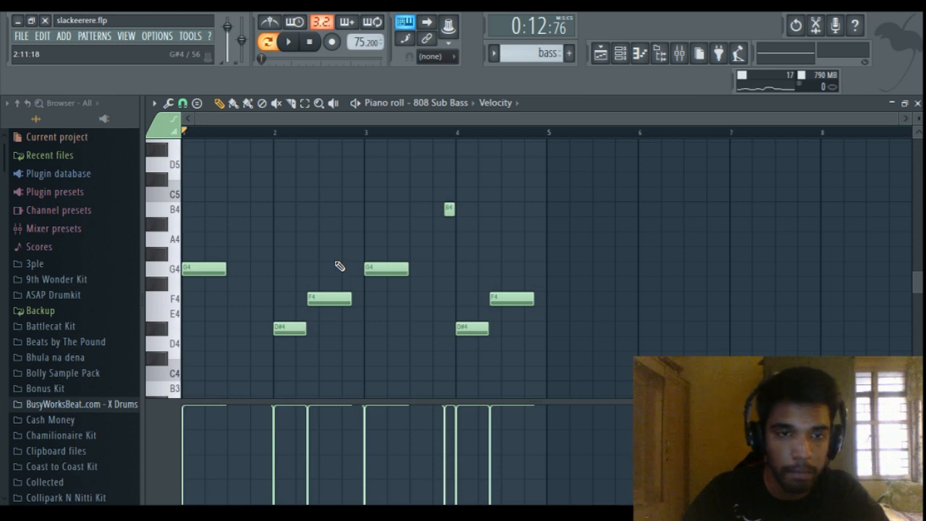
key("space")
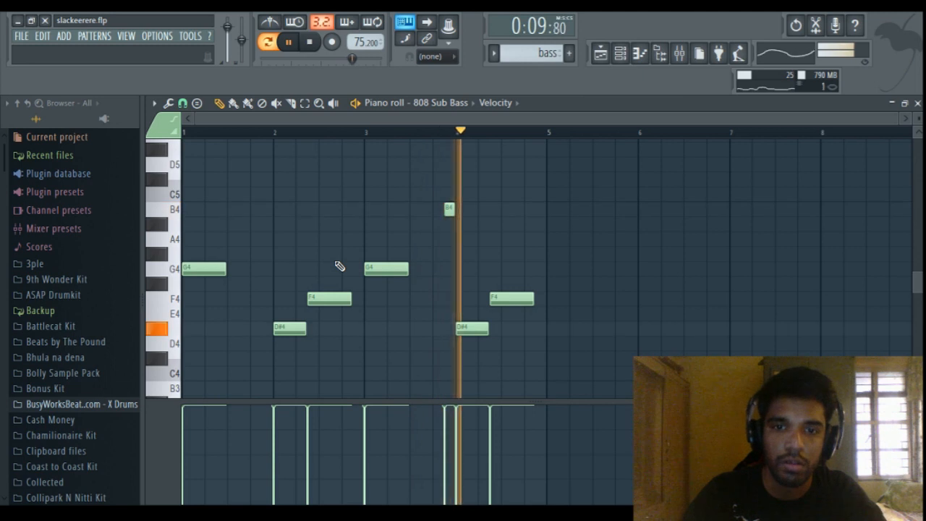
key("space")
Open the 808 Sub Bass channel settings to examine its portamento and slide options, and close them
left_click(620, 55)
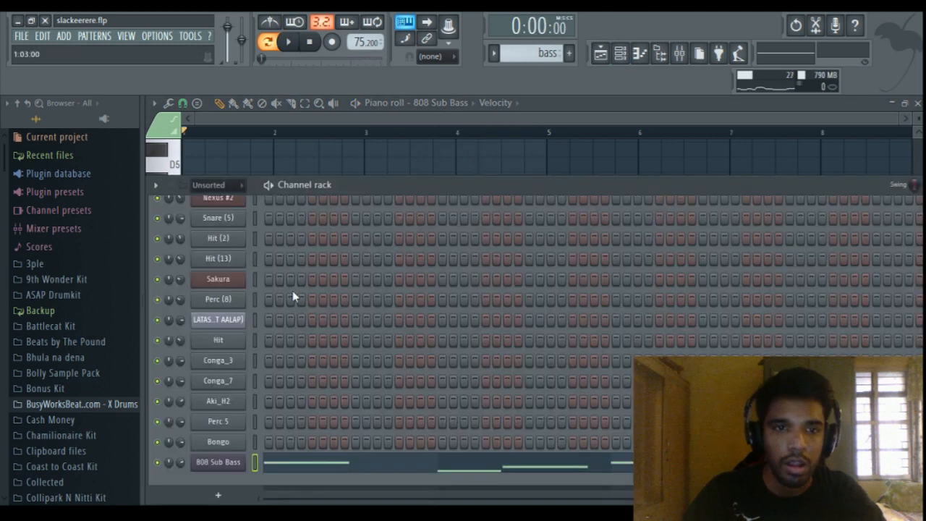
left_click(239, 467)
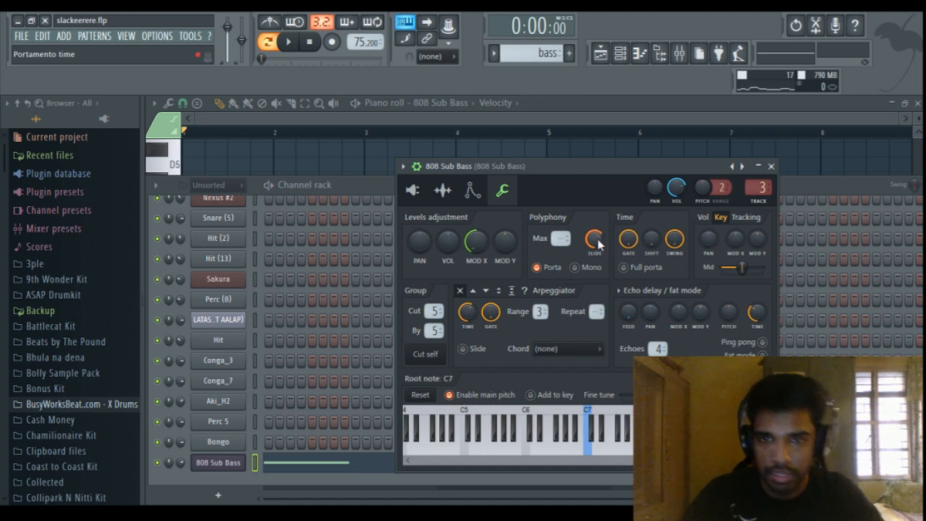
left_click(770, 166)
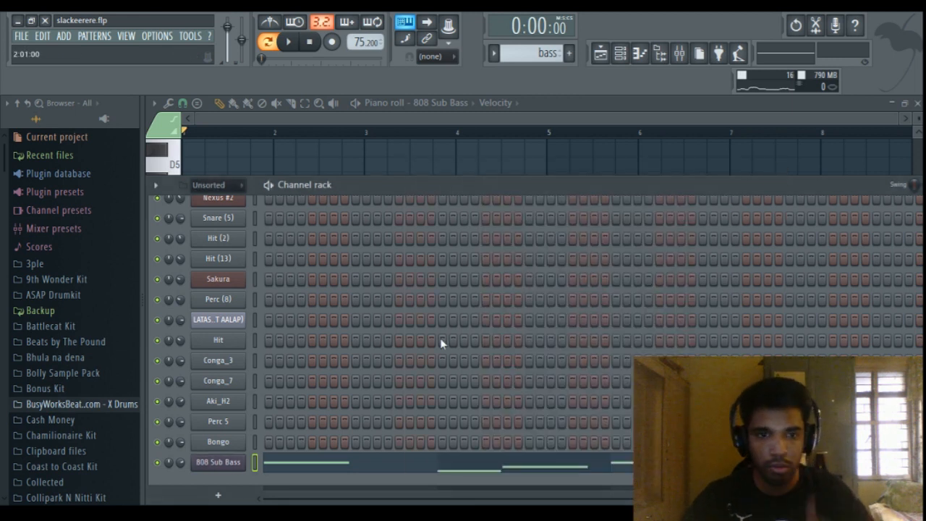
Reopen the 808 Sub Bass piano roll and replay the bass notes to hear the slides between them
left_click(639, 56)
left_click(640, 56)
left_click(640, 56)
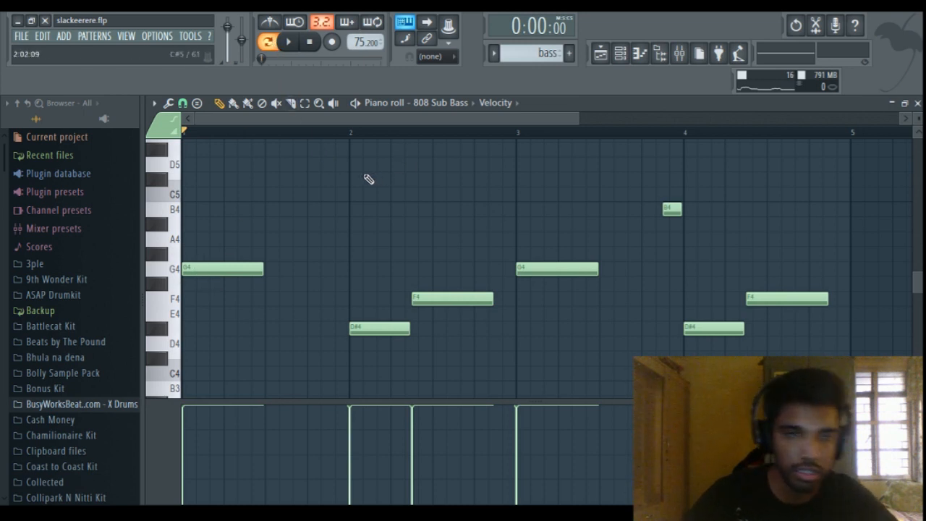
key("space")
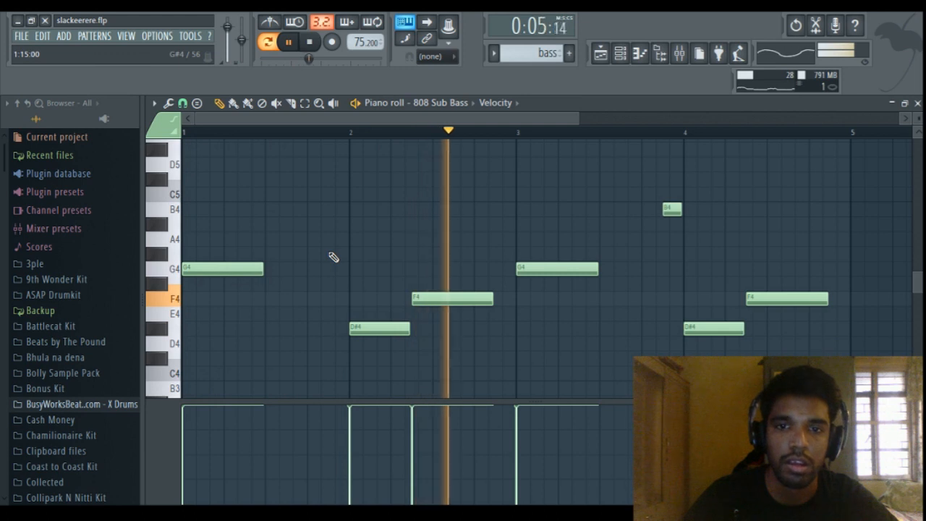
key("space")
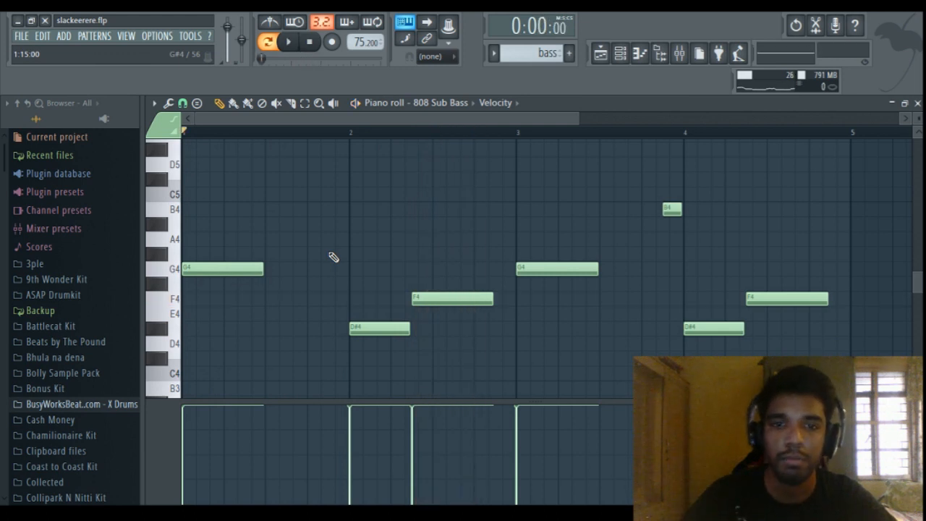
Open the Fruity Fast Dist effect on the 808 Sub Bass mixer track to examine its settings, and close it
left_click(620, 53)
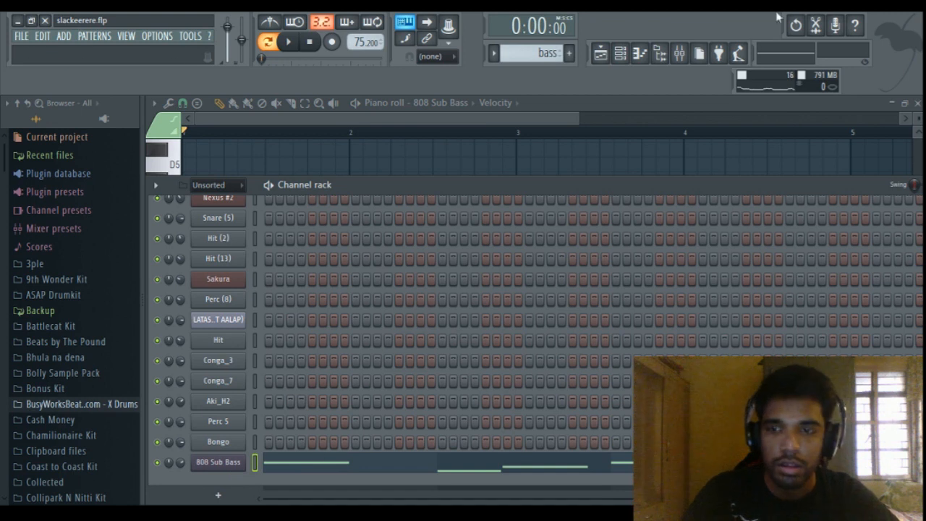
left_click(679, 53)
left_click(861, 148)
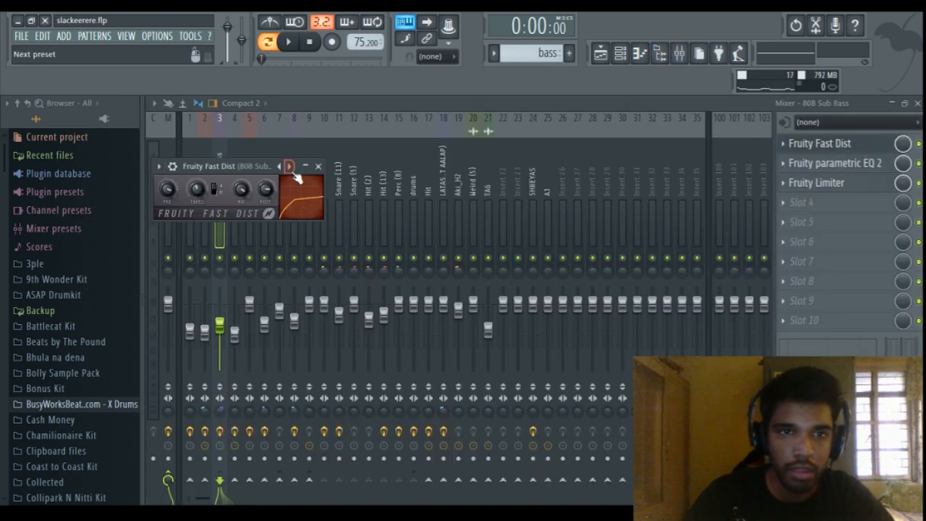
left_click(318, 166)
Examine the Fruity parametric EQ 2 curve on the 808 Sub Bass mixer track, close it and open the Fruity Limiter
left_click(872, 171)
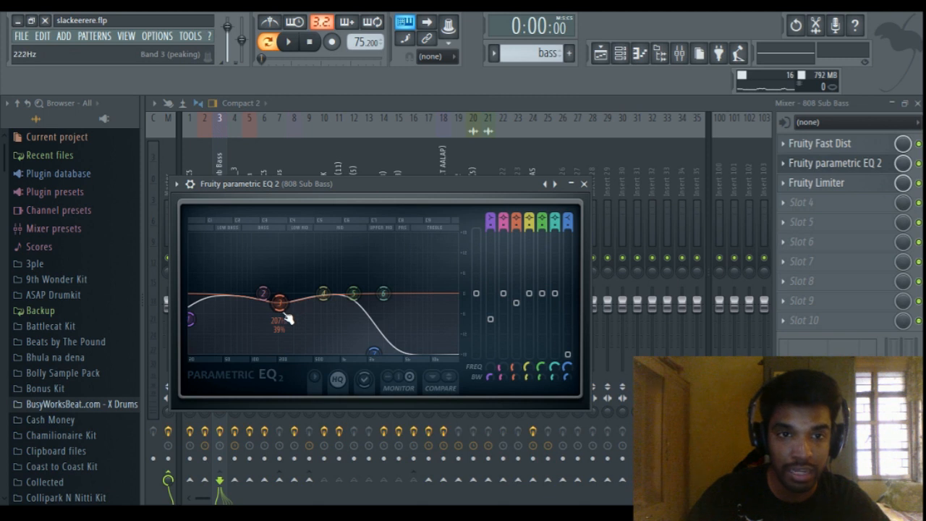
left_click(584, 184)
left_click(848, 184)
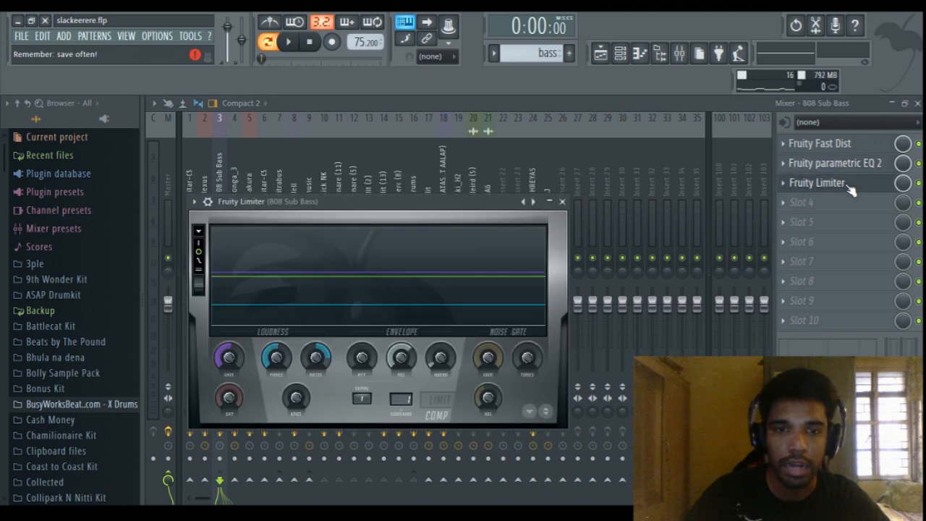
Examine the Fruity Limiter settings on the 808 Sub Bass mixer track and close the effect
left_click(850, 186)
left_click(849, 185)
left_click(849, 186)
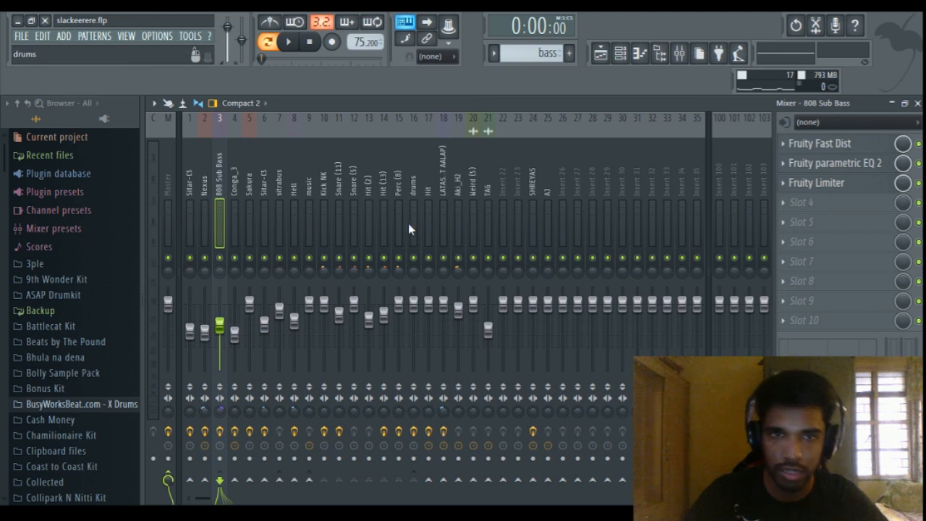
Open the Fruity parametric EQ 2 on the Kick NK mixer track to examine its curve, and close it
left_click(325, 231)
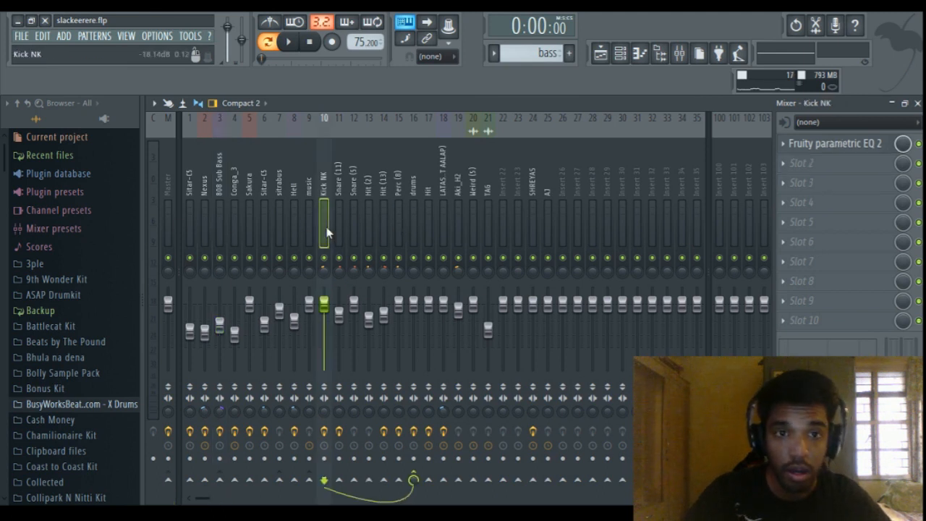
left_click(824, 142)
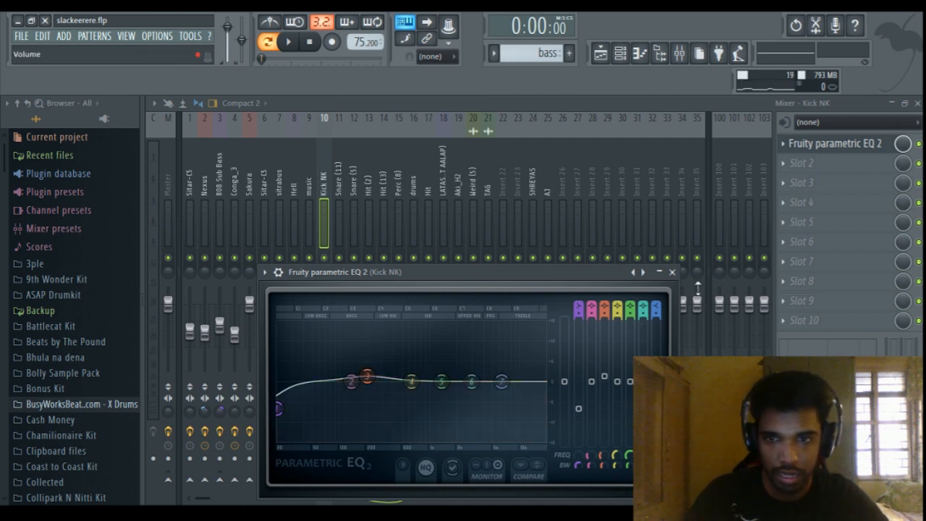
left_click(673, 272)
Examine the Fruity parametric EQ 2 and Fruity Reeverb 2 settings on the Snare (11) mixer track, closing each effect
left_click(335, 239)
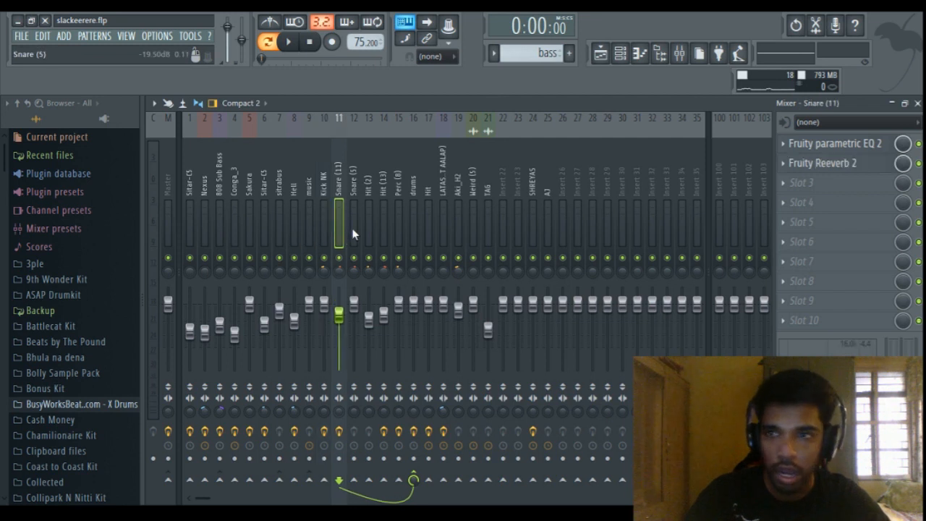
left_click(853, 143)
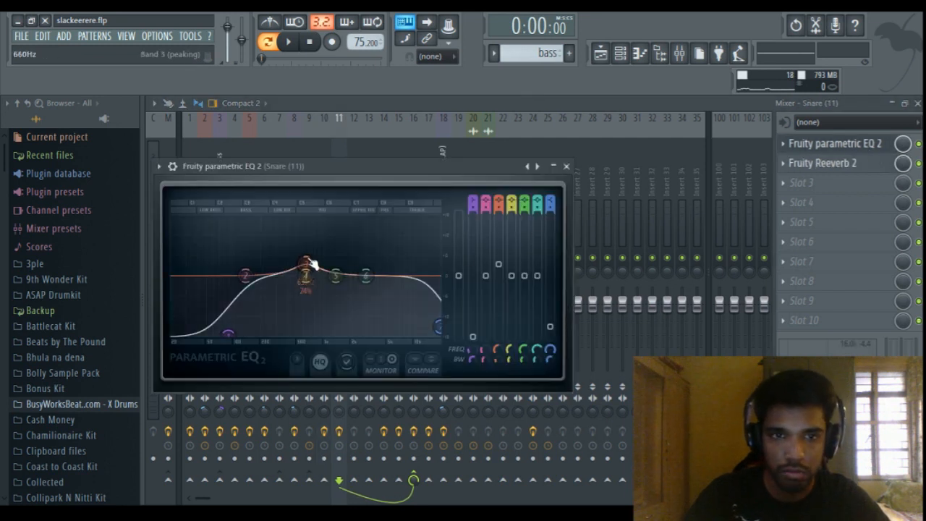
left_click(566, 166)
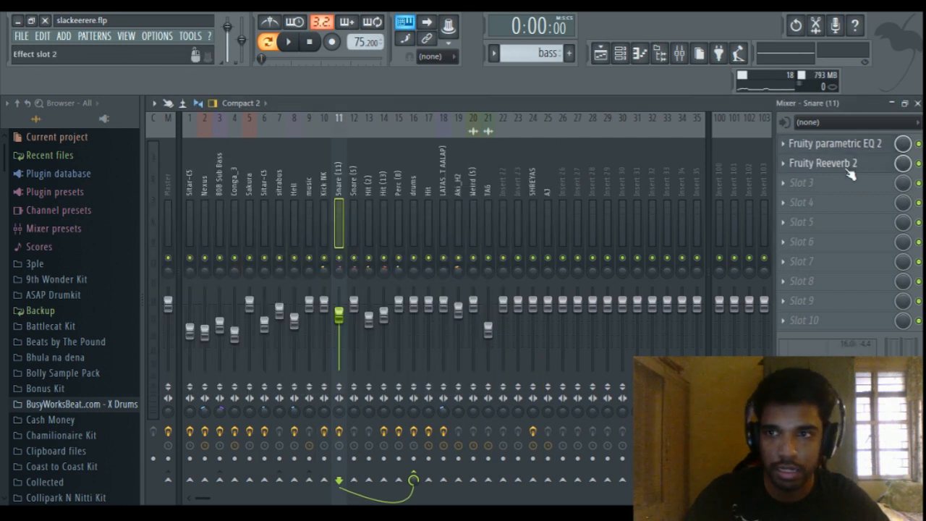
left_click(822, 163)
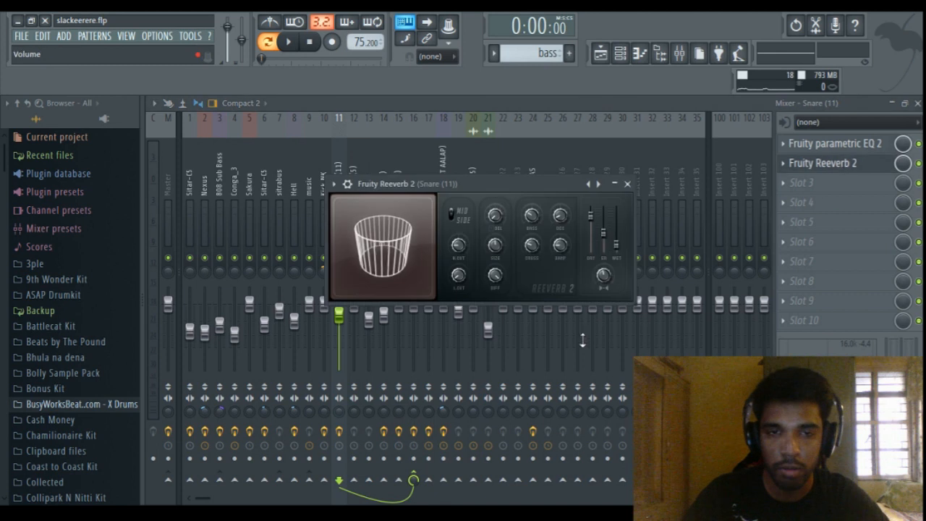
left_click(627, 184)
Select the Snare (5) and drums mixer tracks in turn to examine their effect slots and routing
left_click(356, 214)
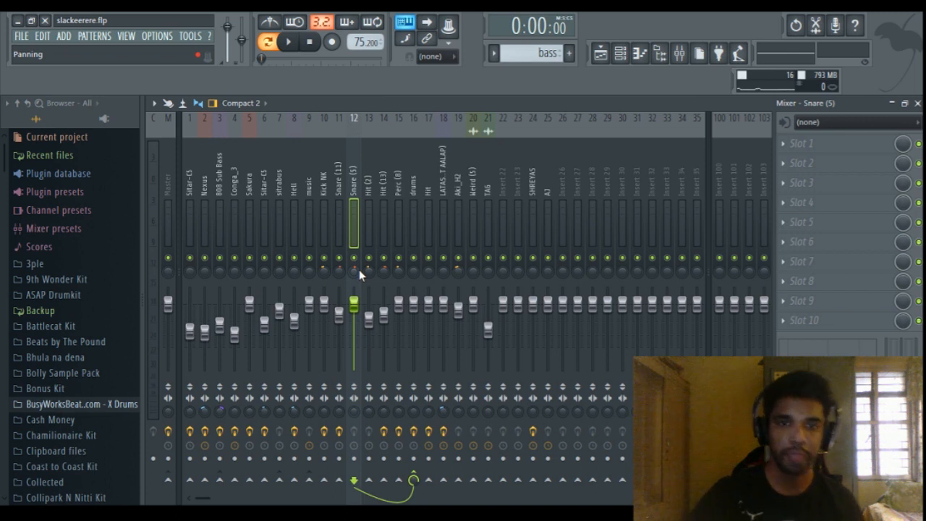
left_click(416, 239)
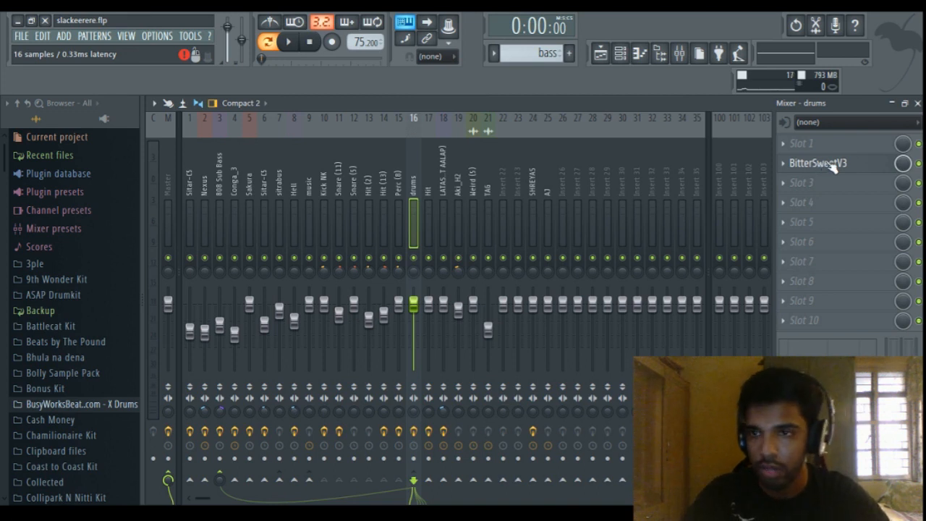
Look through the channel rack and the playlist tracks around the bass layer to find the next pattern to explain
left_click(620, 52)
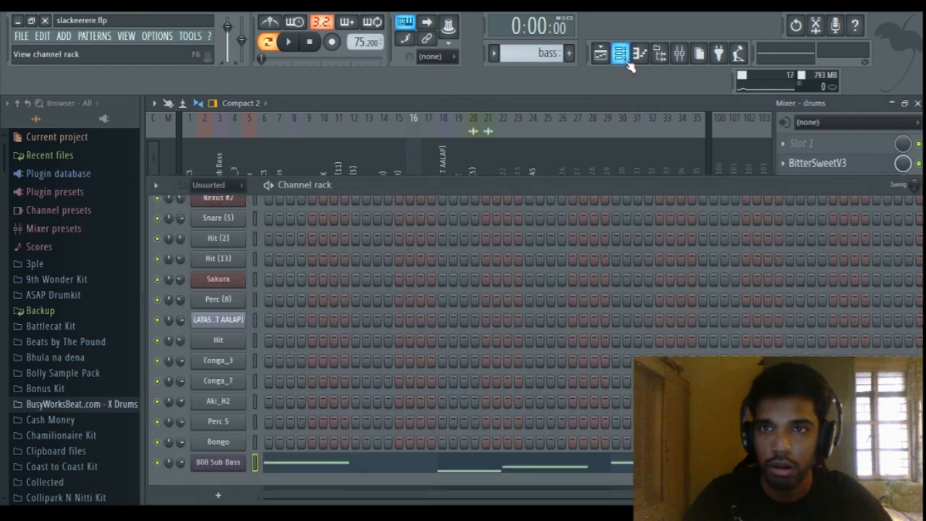
scroll(434, 393, "up", 4)
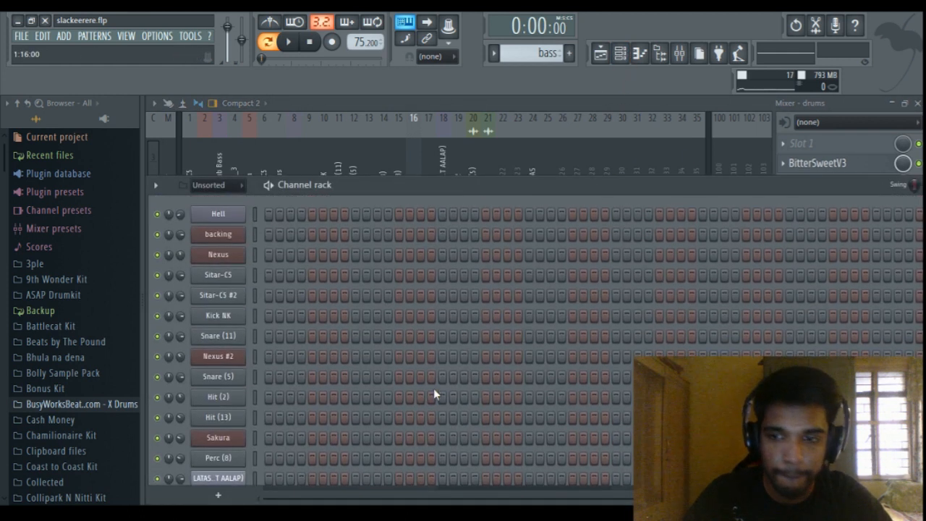
scroll(434, 393, "down", 4)
left_click(600, 53)
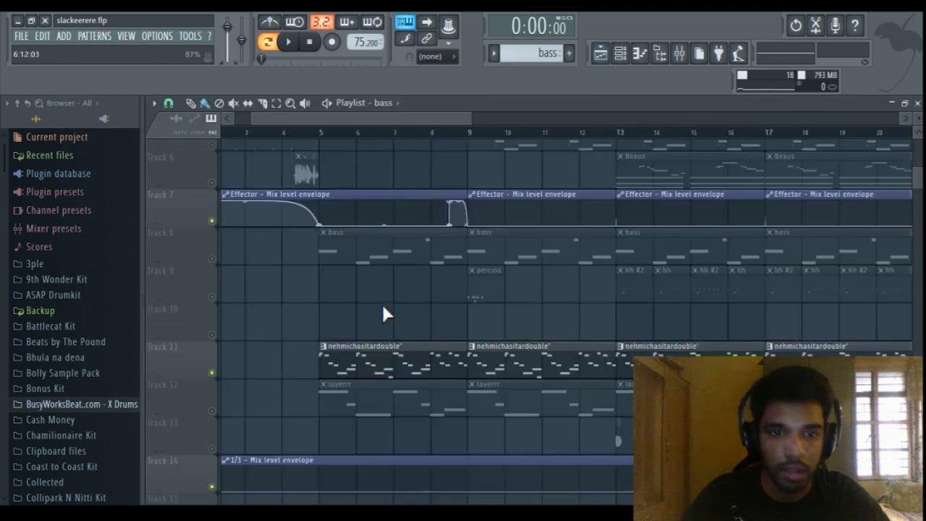
scroll(382, 314, "down", 3)
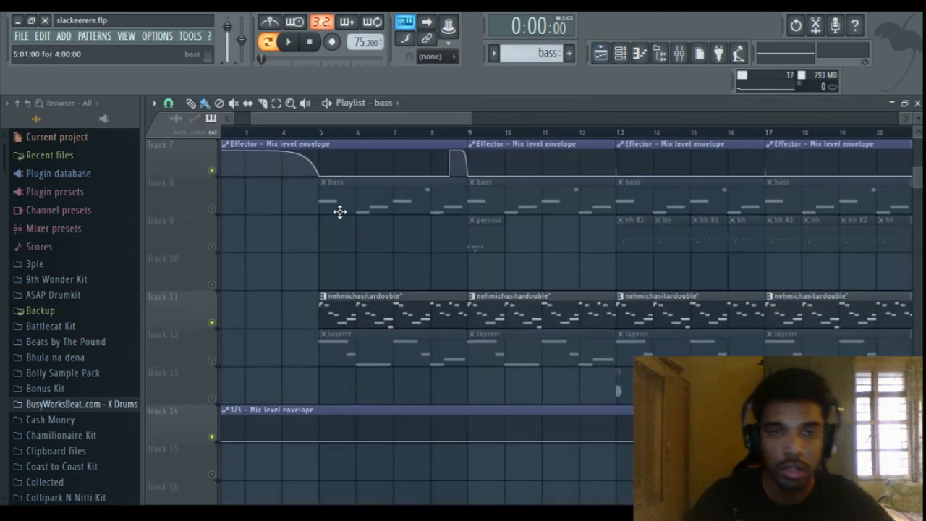
scroll(340, 209, "up", 4)
scroll(350, 369, "up", 2)
scroll(393, 396, "down", 3)
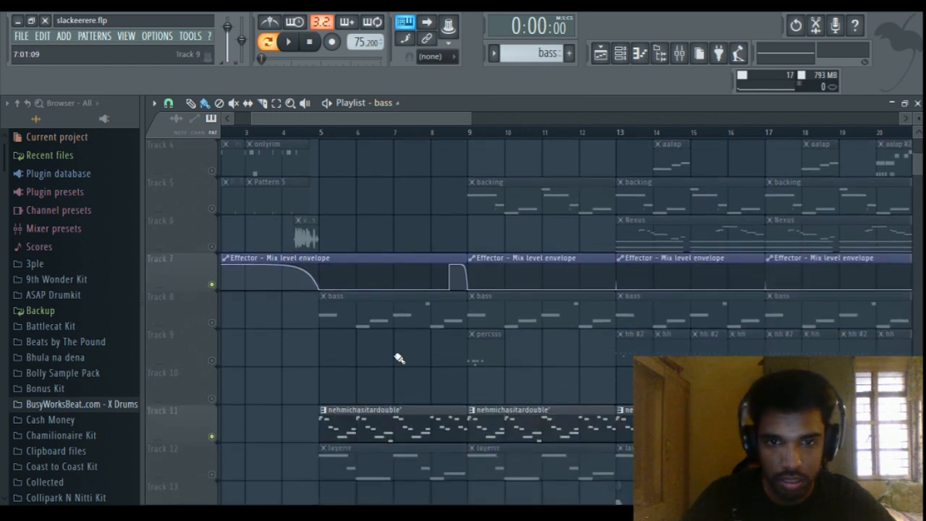
scroll(401, 375, "down", 1)
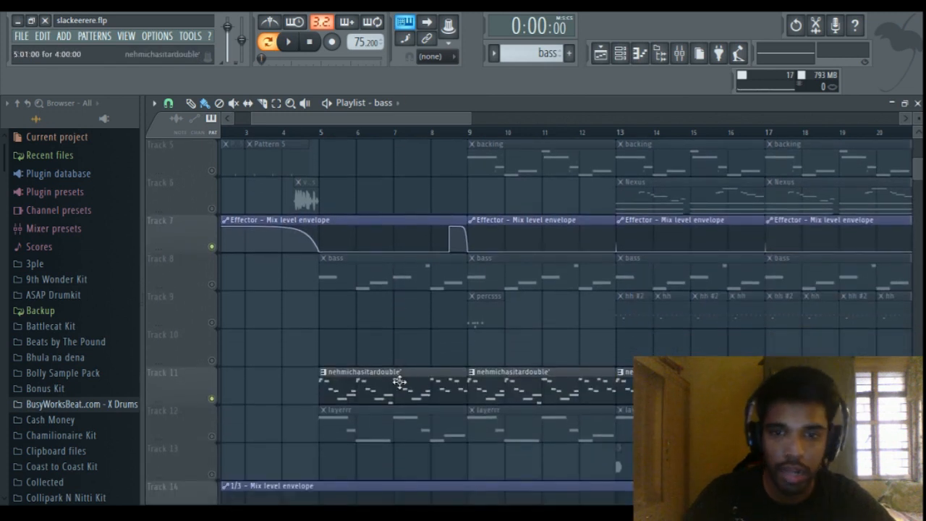
Open the layerrr pattern's piano roll, show its Hell channel in the channel rack and play the pattern
double_click(345, 437)
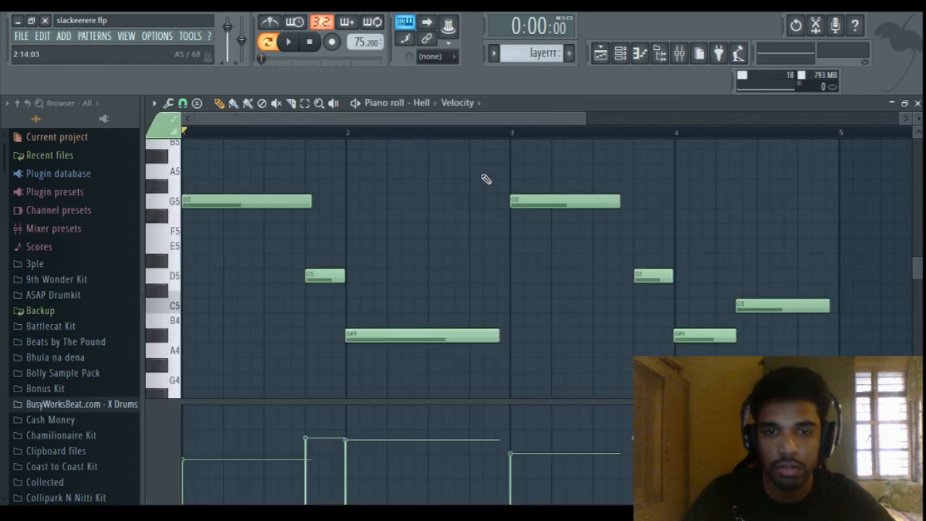
left_click(620, 53)
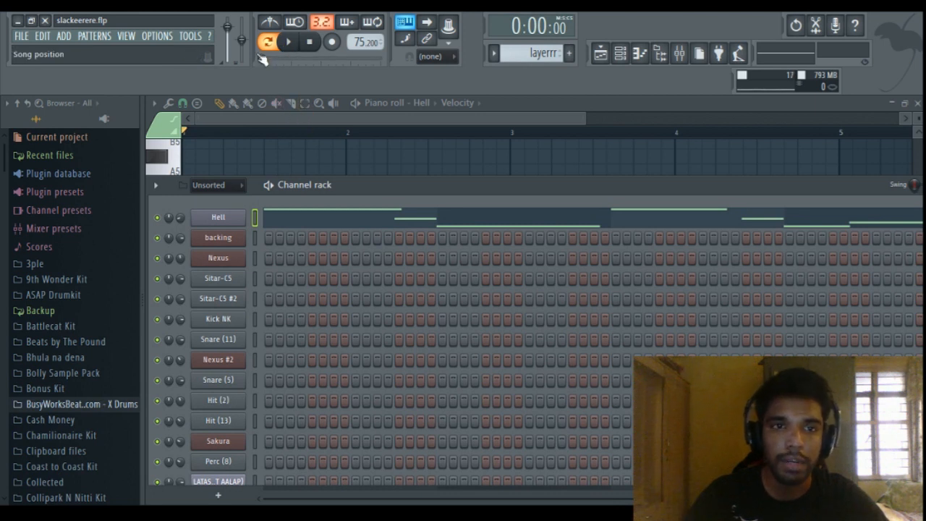
key("space")
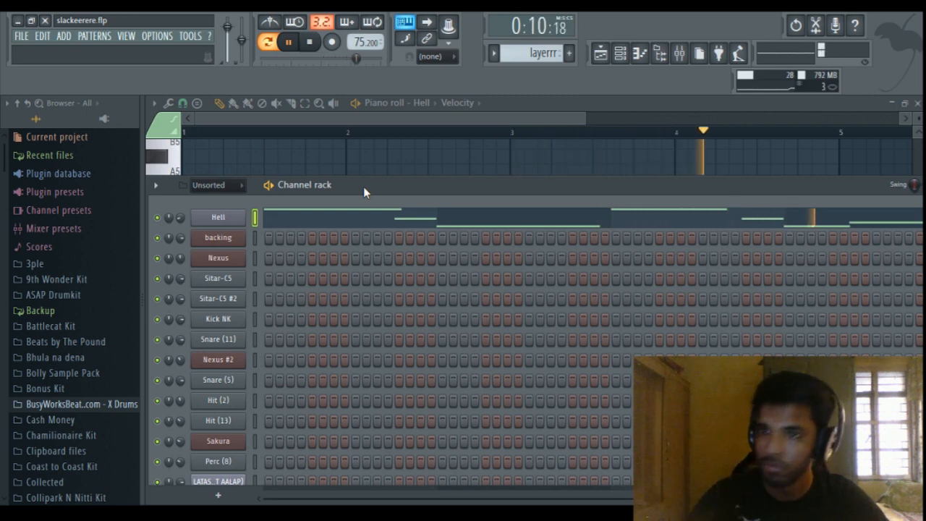
Select the Hell track in the mixer to examine its effects chain, and stop playback
left_click(691, 56)
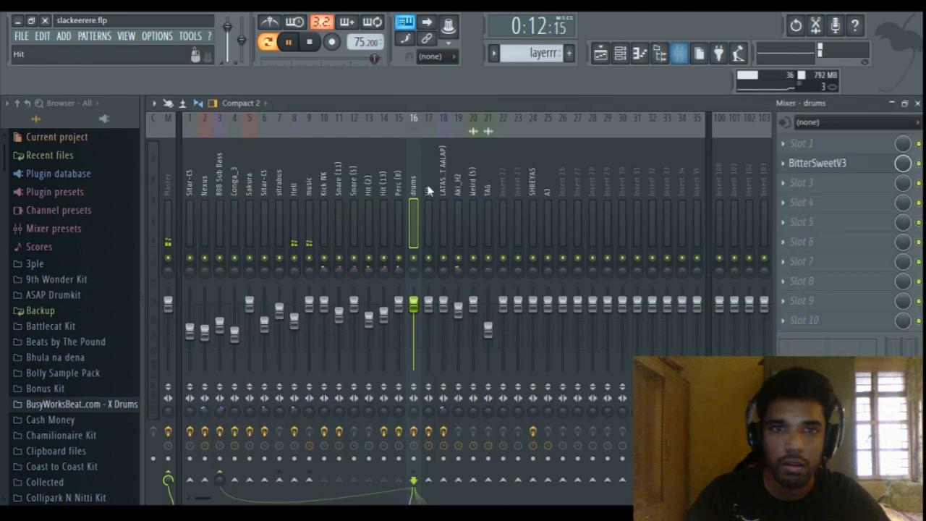
left_click(294, 220)
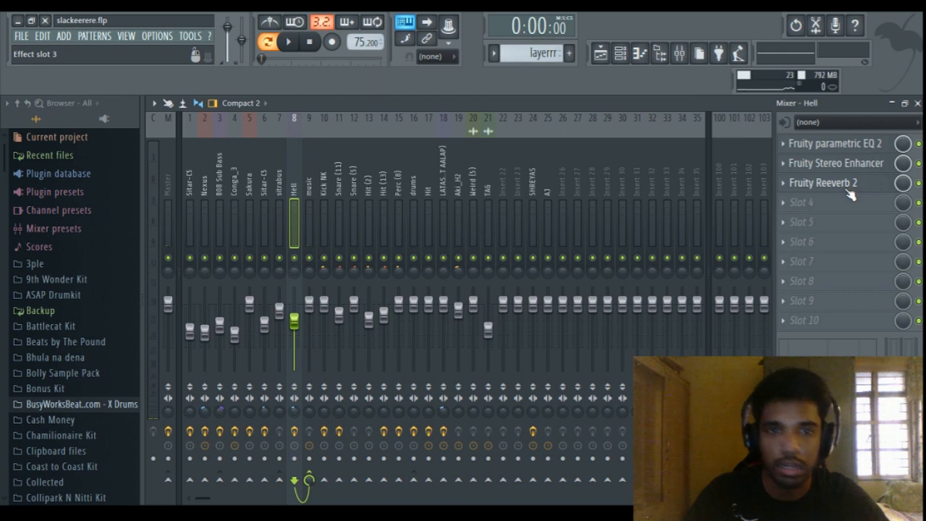
Unmute the bass and layerrr tracks in the playlist and play the arrangement from bar 5 to hear the layers together
left_click(600, 52)
scroll(180, 381, "down", 2)
scroll(212, 368, "up", 6)
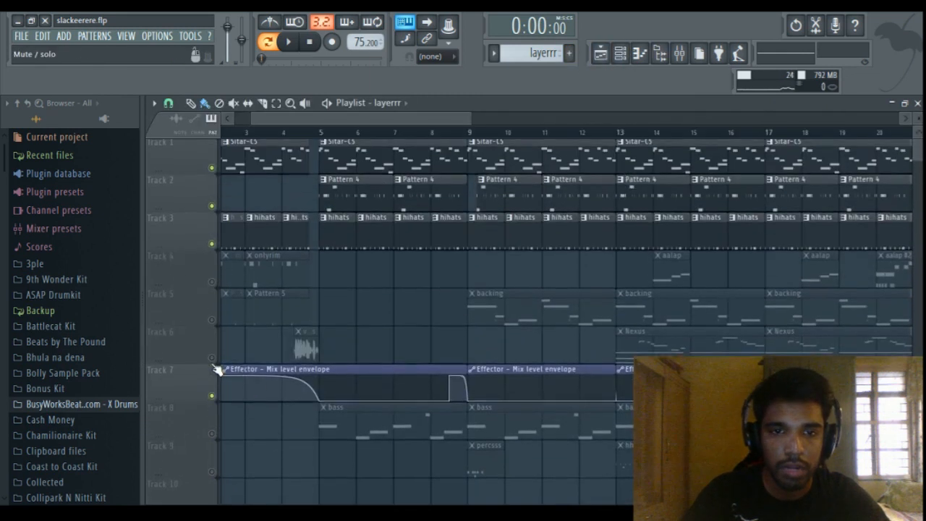
scroll(230, 378, "down", 2)
scroll(217, 380, "up", 2)
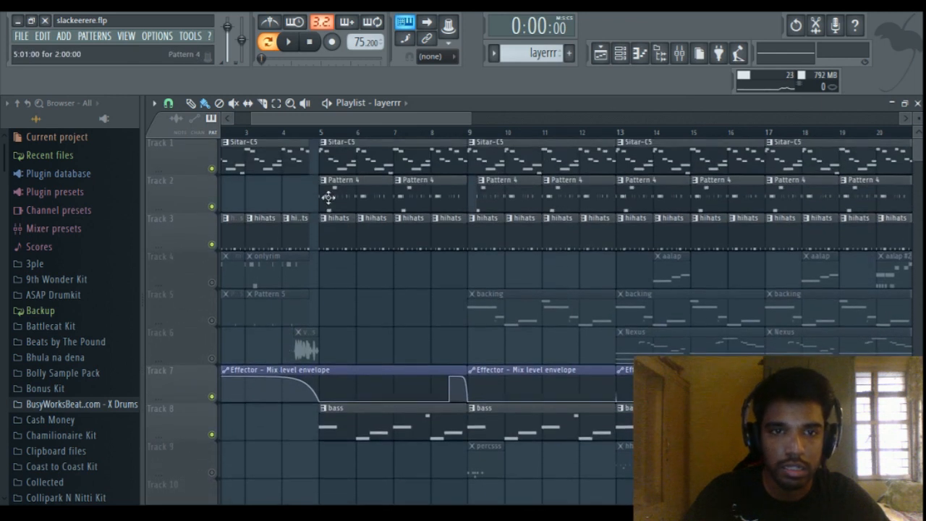
left_click(322, 133)
key("space")
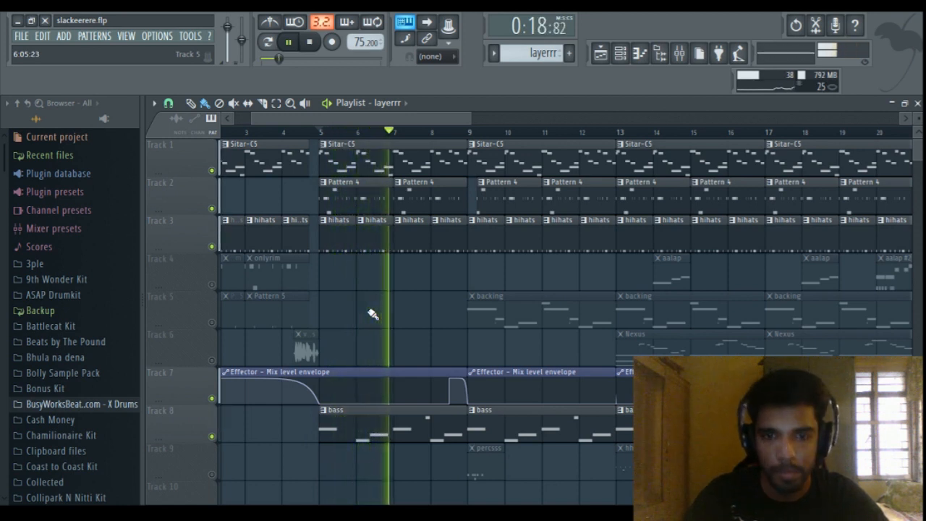
scroll(372, 313, "down", 3)
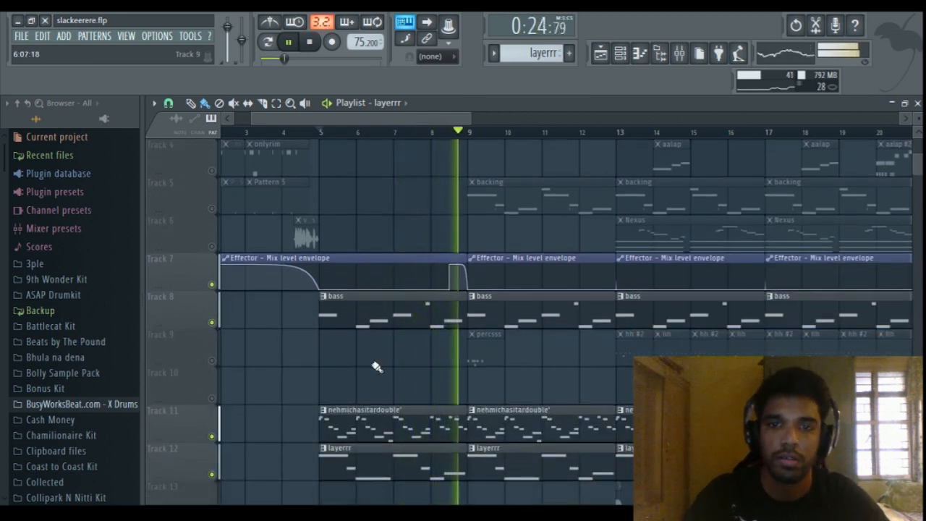
key("space")
Look over the playlist arrangement and move the playback position to bar 9, where the backing pattern starts
scroll(502, 335, "up", 3)
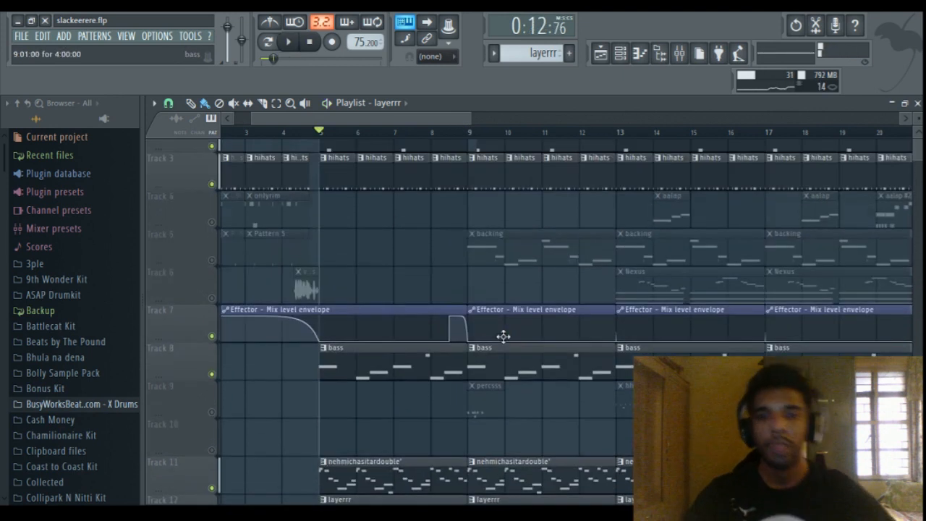
scroll(502, 335, "down", 2, "ctrl")
scroll(504, 336, "down", 4)
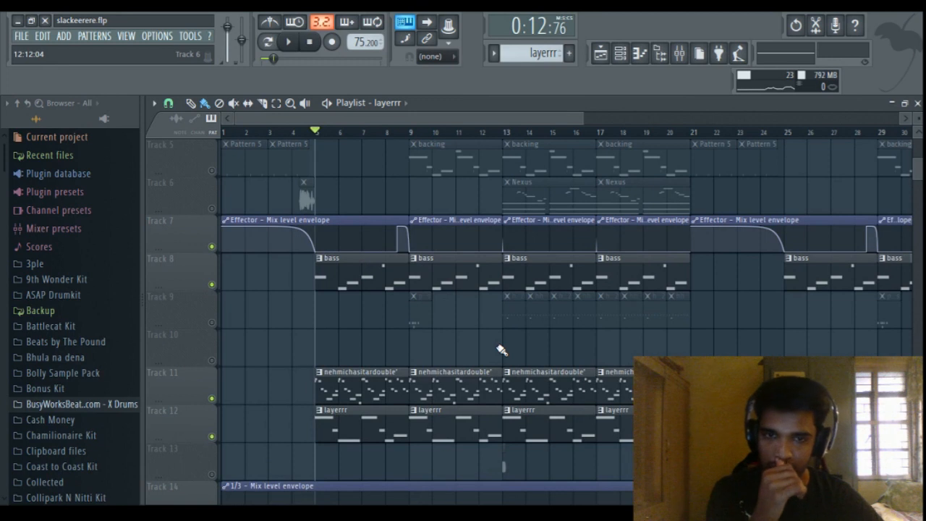
scroll(503, 351, "up", 4)
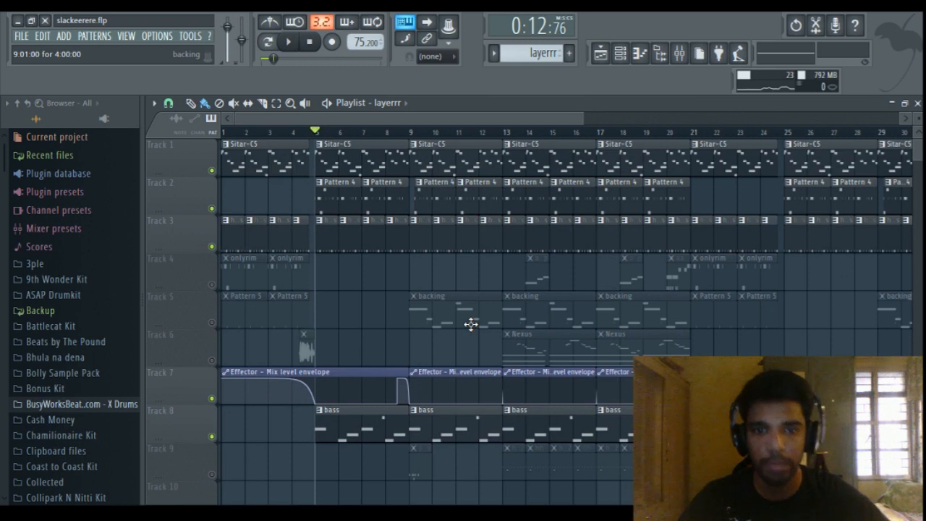
scroll(462, 343, "up", 1)
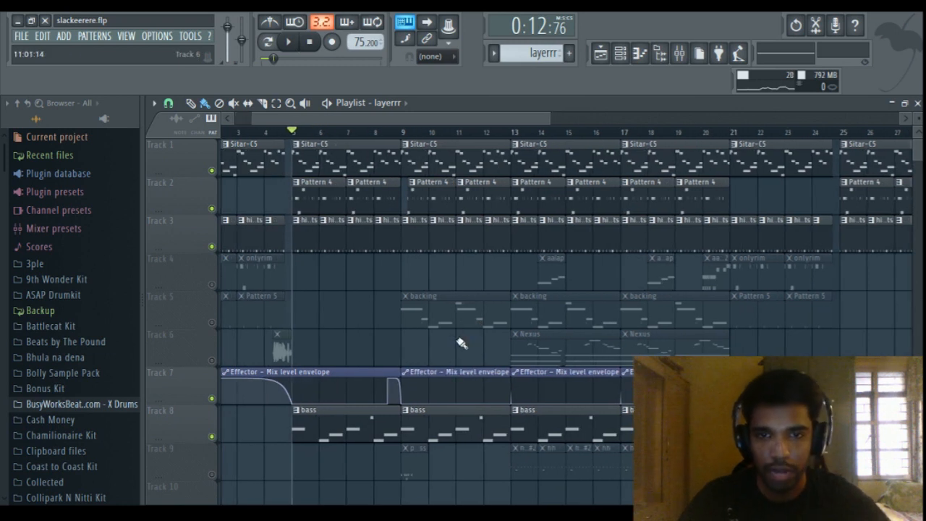
left_click(402, 133)
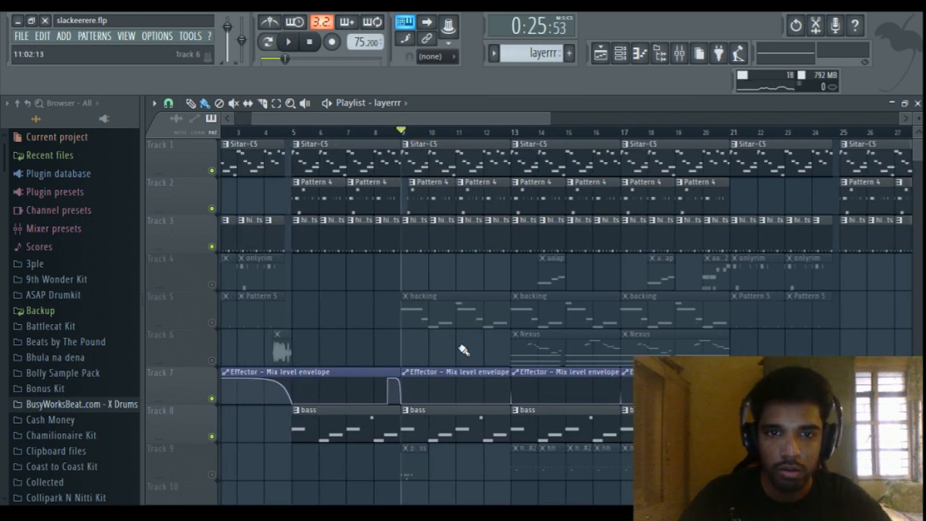
Open the backing pattern's piano roll, examine the Nexus preset of its channel and close the plugin
scroll(451, 347, "down", 2)
double_click(471, 239)
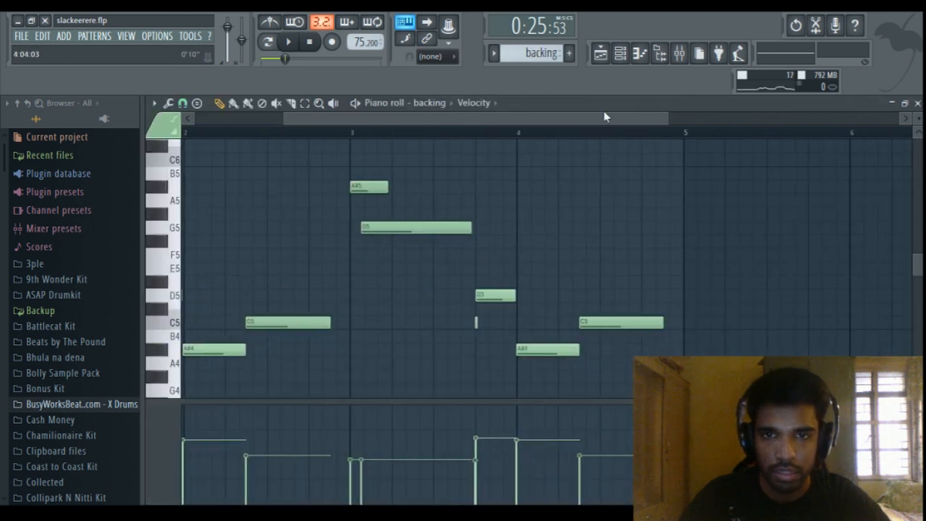
left_click(620, 53)
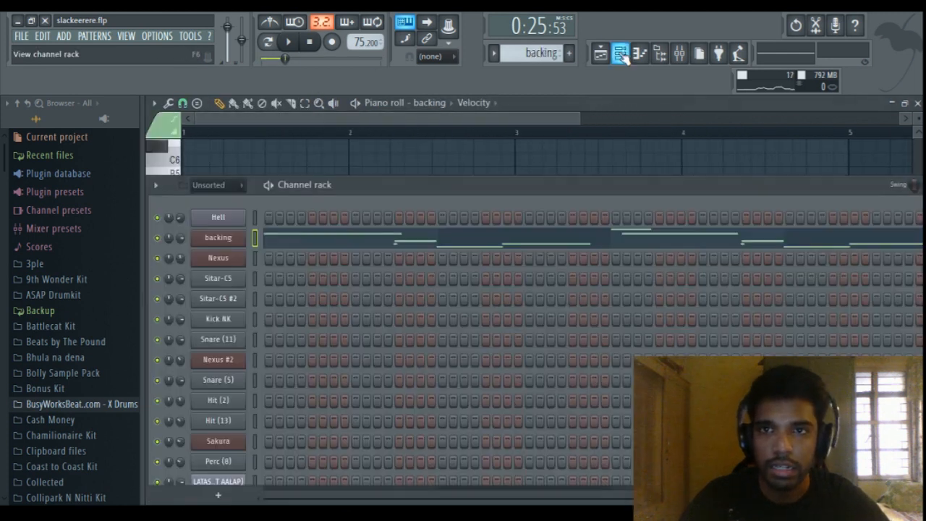
left_click(219, 240)
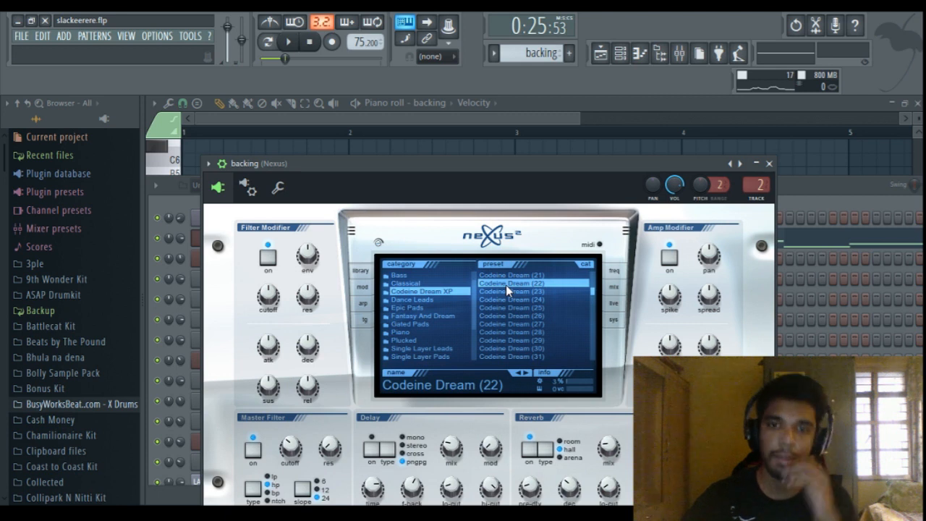
left_click(769, 163)
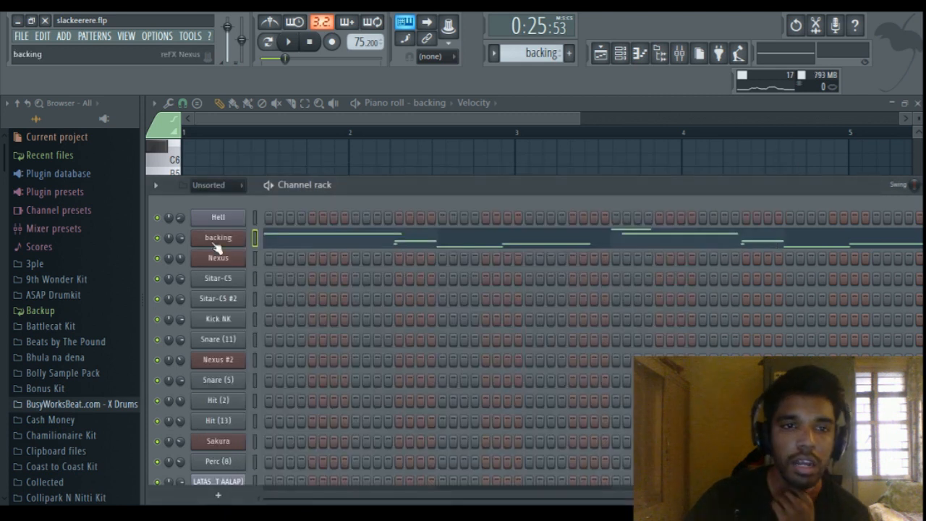
Return to the backing channel's piano roll and play the pattern on its own to hear its notes
left_click(639, 53)
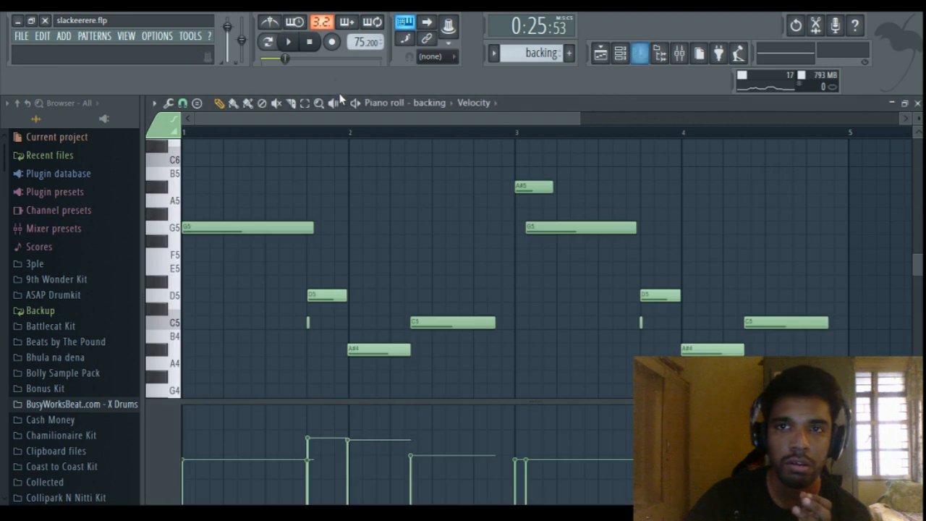
left_click(295, 43)
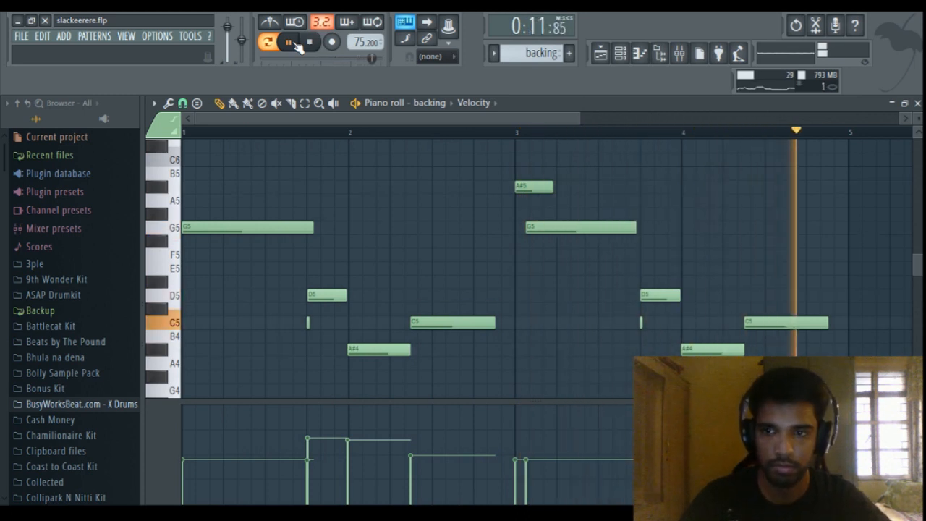
Stop playback and examine the backing pattern's note placement and overlaps across bars 1 to 4 in the piano roll
left_click(309, 41)
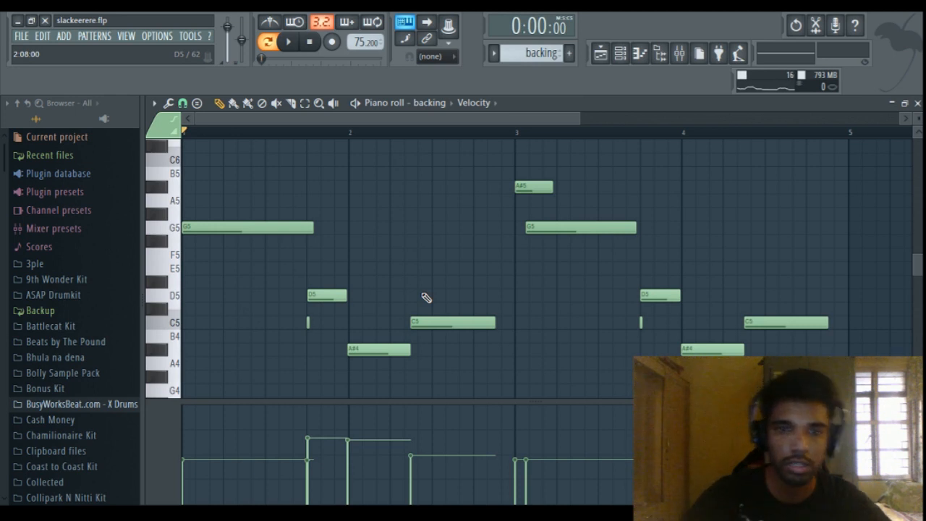
scroll(595, 319, "up", 5)
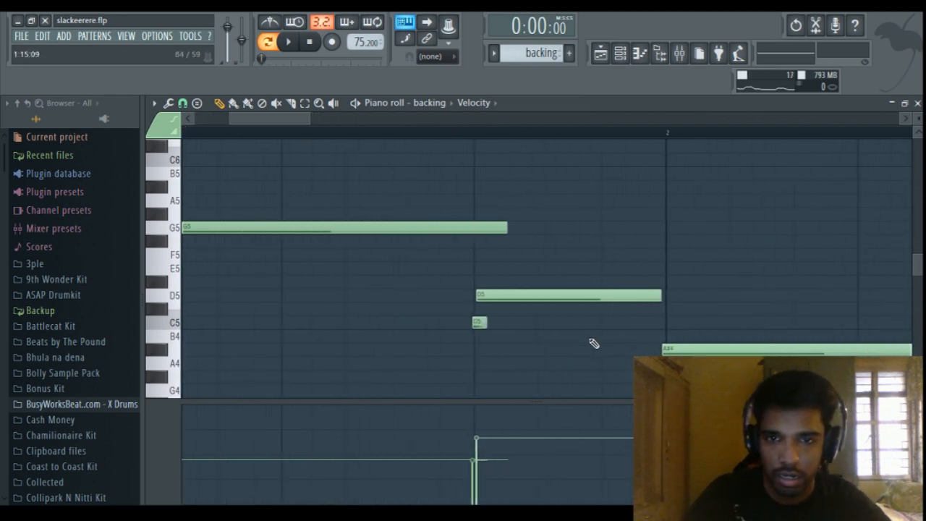
scroll(489, 340, "down", 2)
scroll(631, 364, "up", 3)
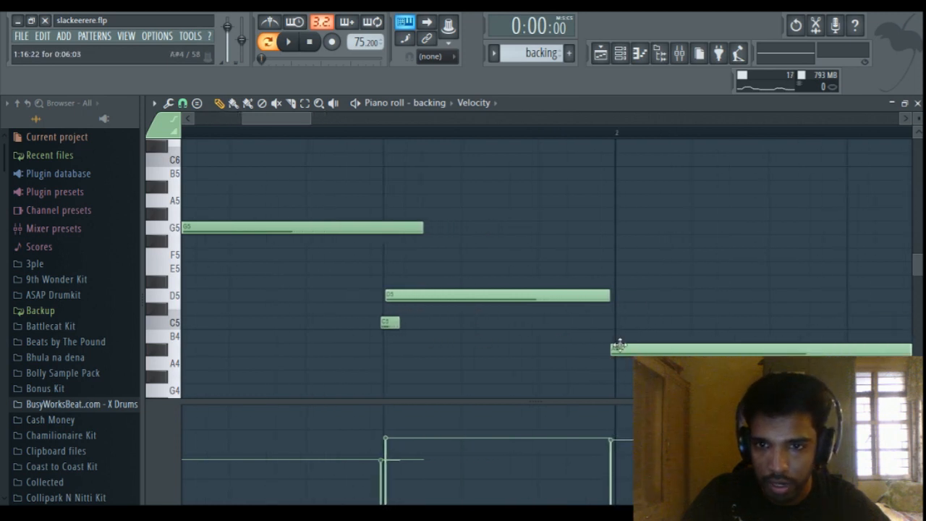
scroll(630, 353, "down", 3)
scroll(633, 347, "down", 6)
scroll(651, 333, "up", 5)
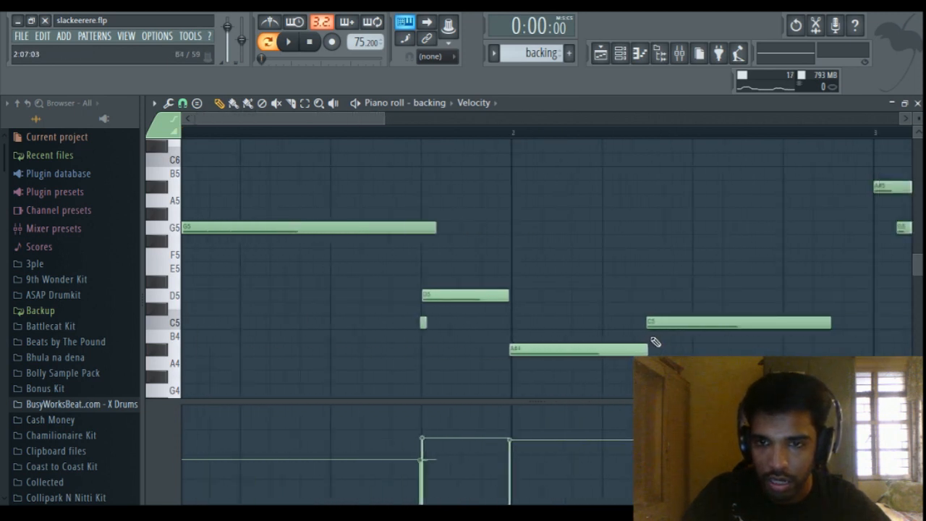
scroll(702, 309, "down", 1)
scroll(696, 260, "up", 4)
scroll(614, 268, "down", 5)
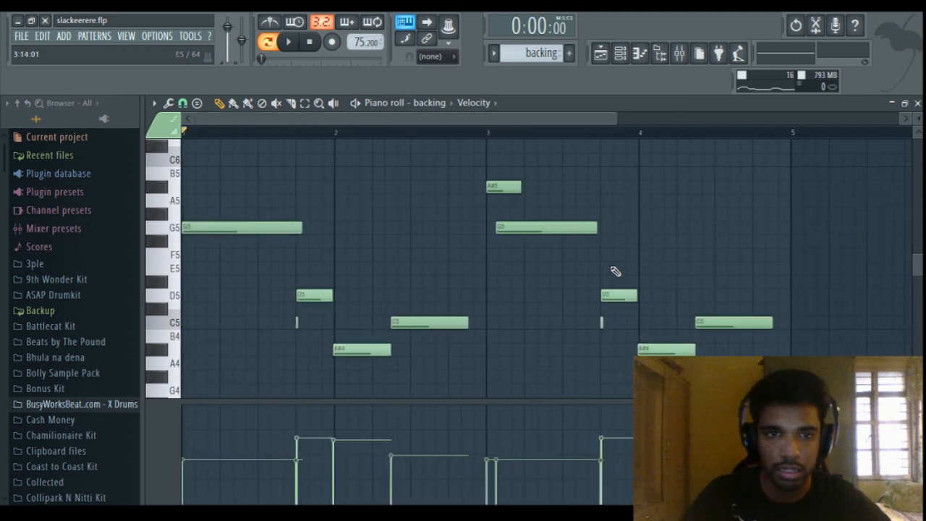
Check the backing channel in the channel rack, return to the playlist and move the playback position to bar 9
left_click(626, 64)
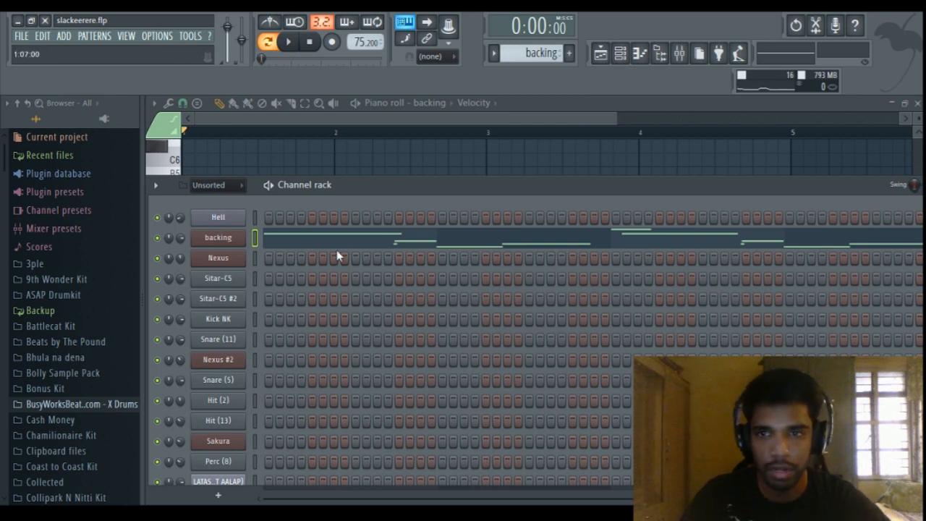
left_click(639, 53)
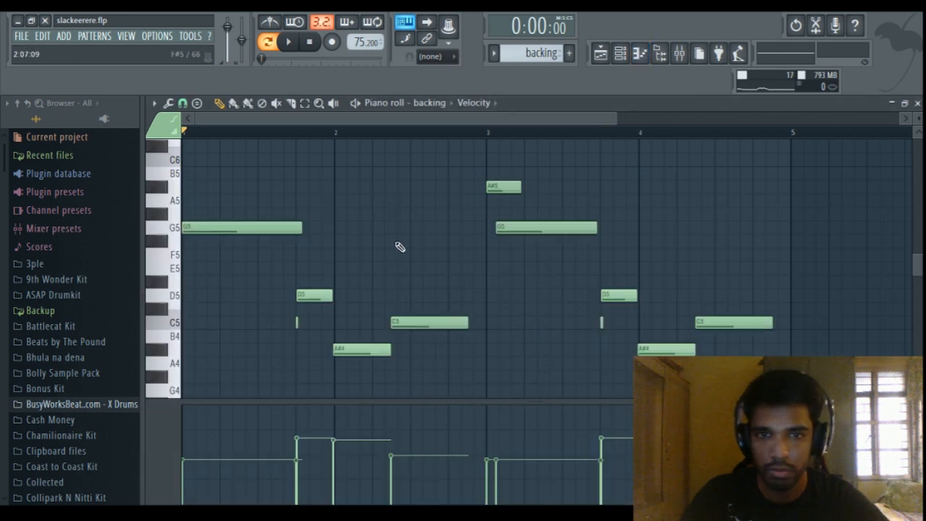
left_click(620, 52)
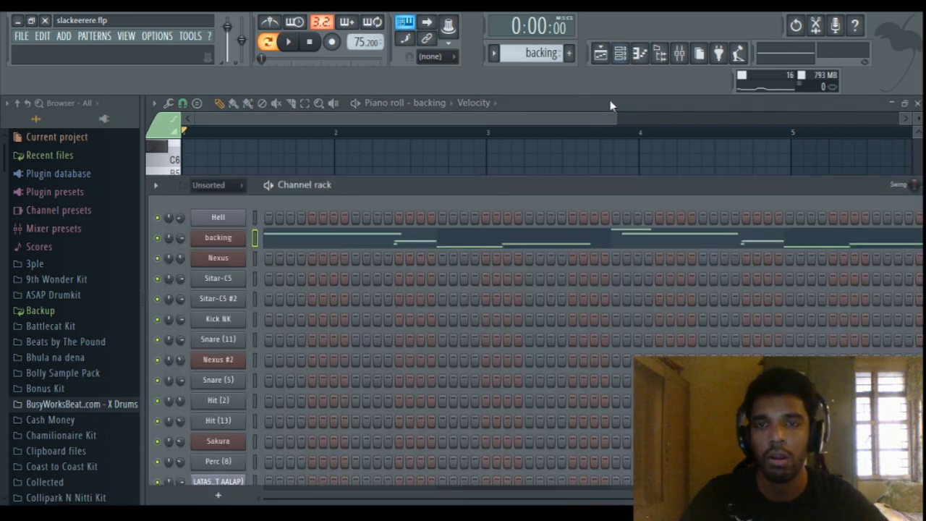
left_click(607, 56)
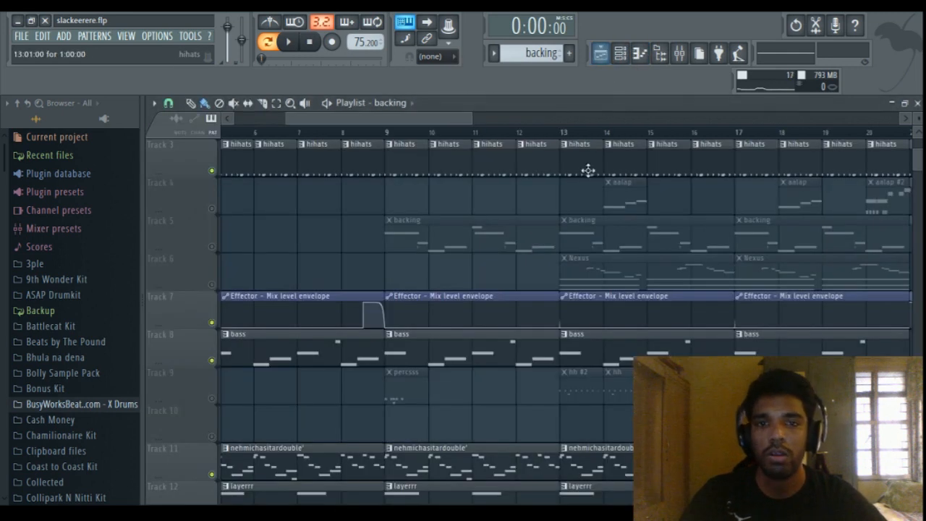
left_click(388, 133)
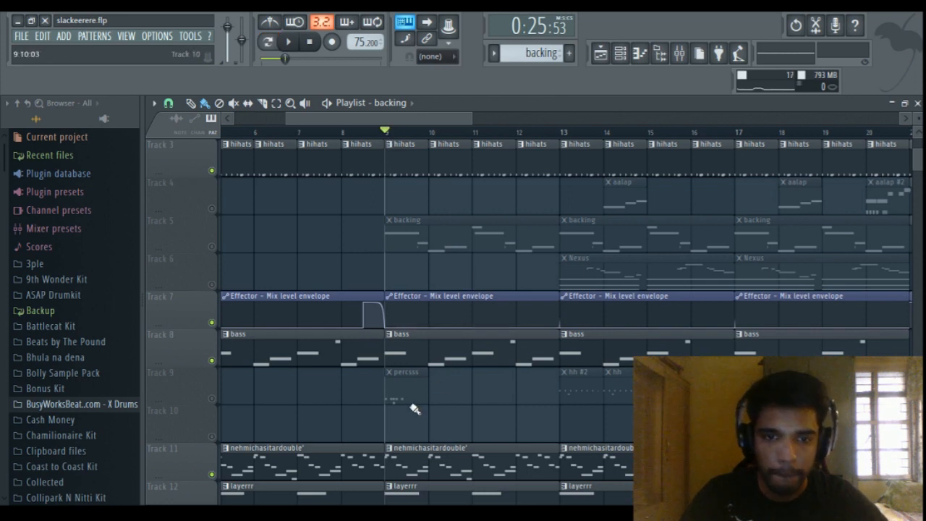
Open the percsss pattern from the playlist, view its conga channels in the channel rack and play it on its own
scroll(381, 409, "down", 3)
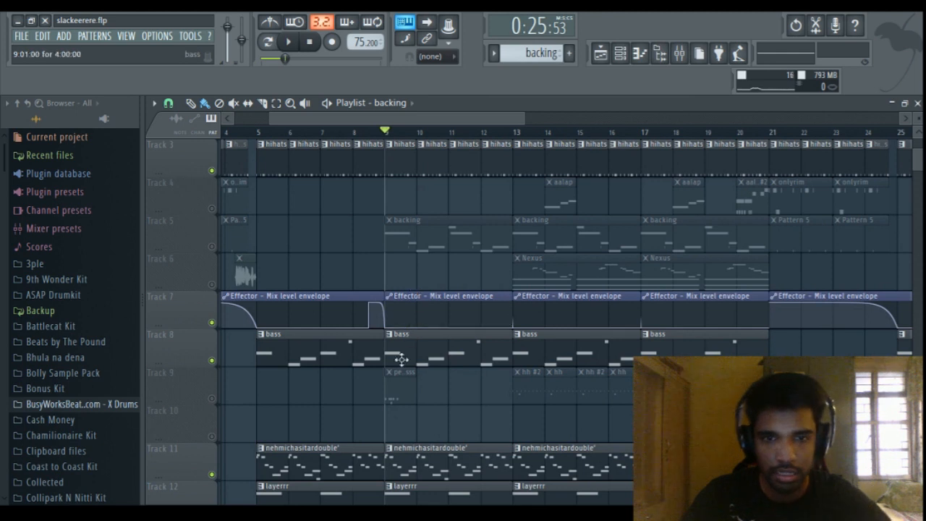
double_click(405, 393)
left_click(620, 53)
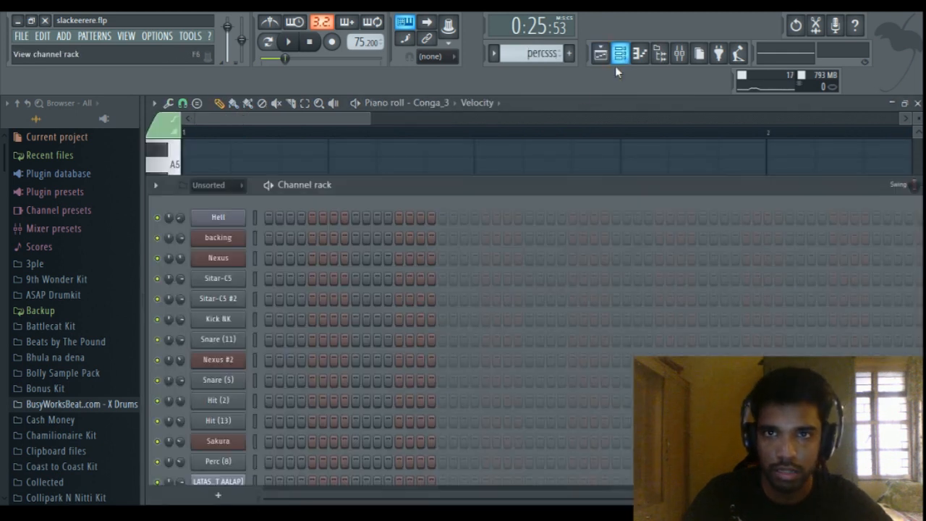
scroll(463, 326, "down", 3)
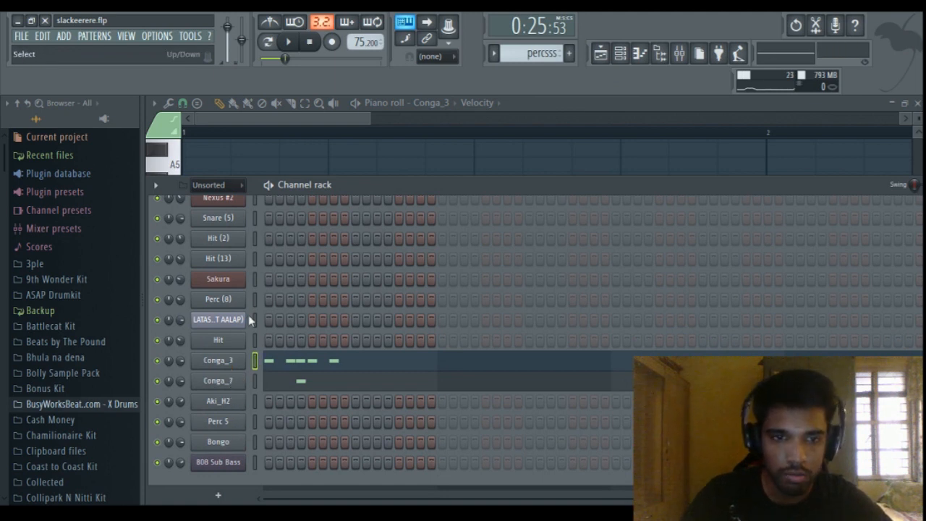
left_click(288, 41)
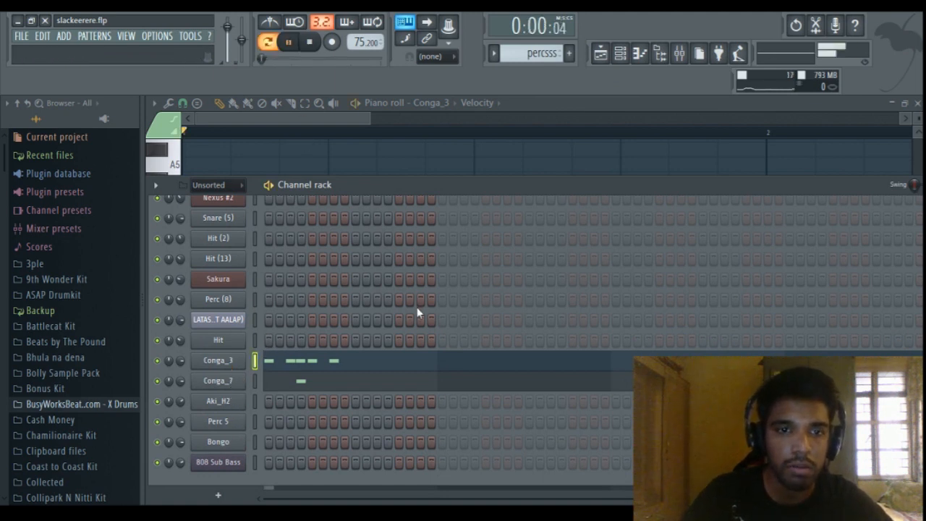
key("space")
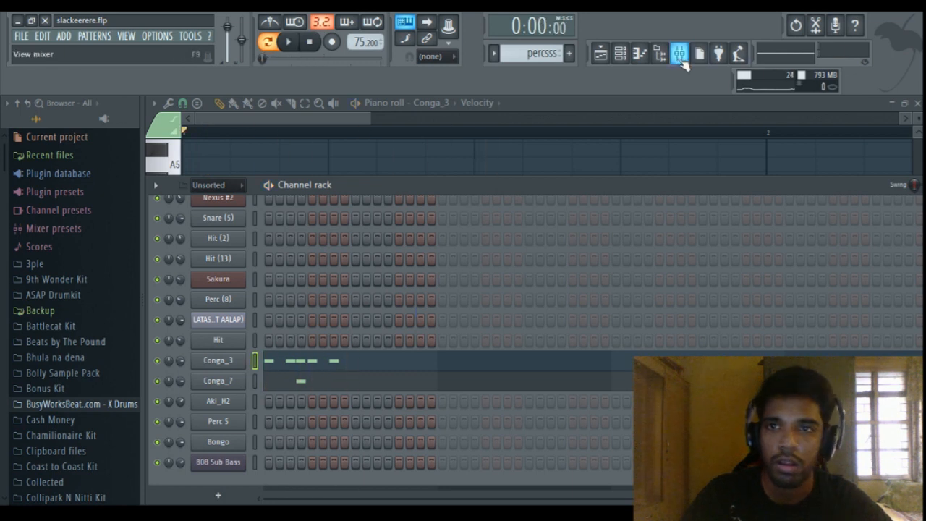
Open the Conga_3 piano roll, show the notes' Pan values and go back to the channel rack
left_click(648, 58)
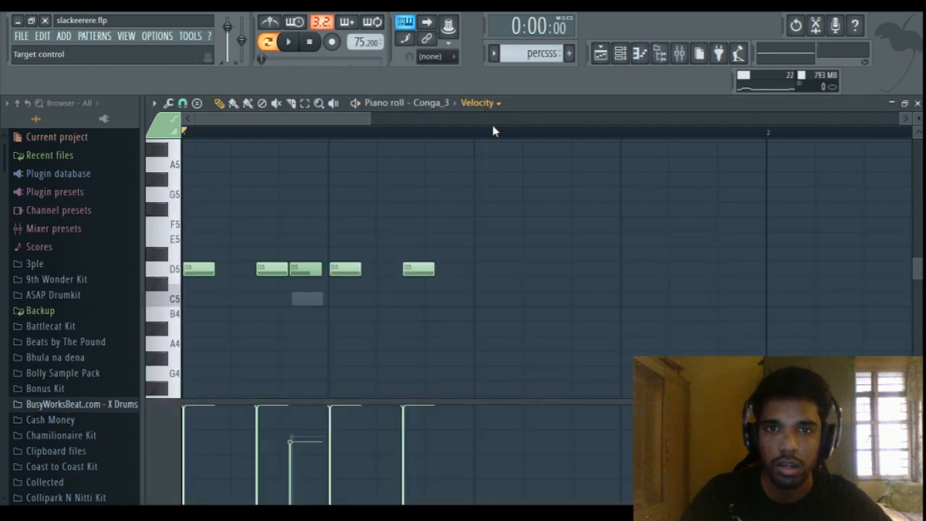
left_click(494, 131)
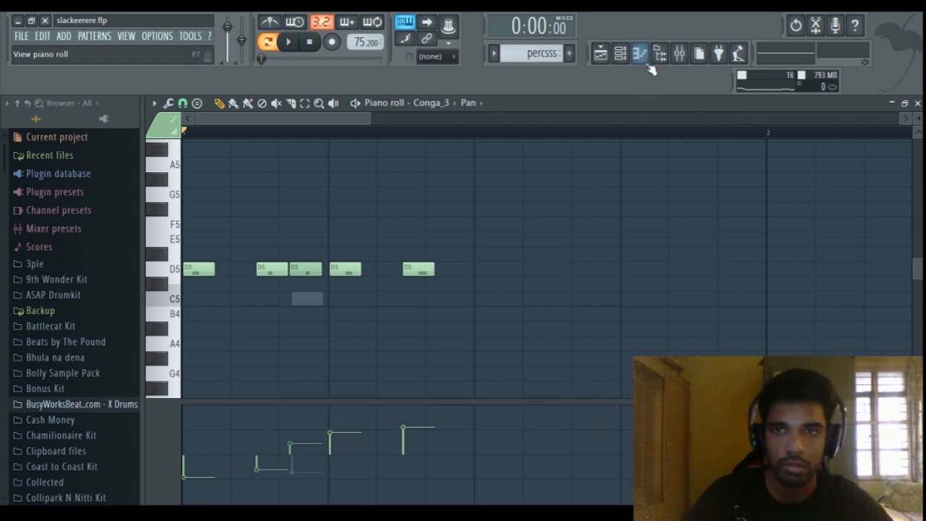
left_click(621, 54)
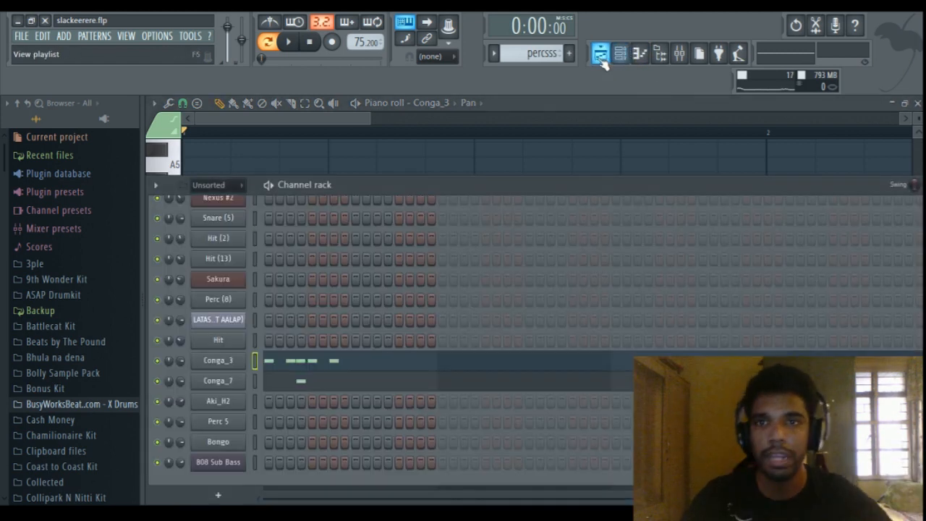
Return to the playlist at bar 9 and unmute the tracks holding the backing and percsss patterns
left_click(600, 54)
left_click(387, 133)
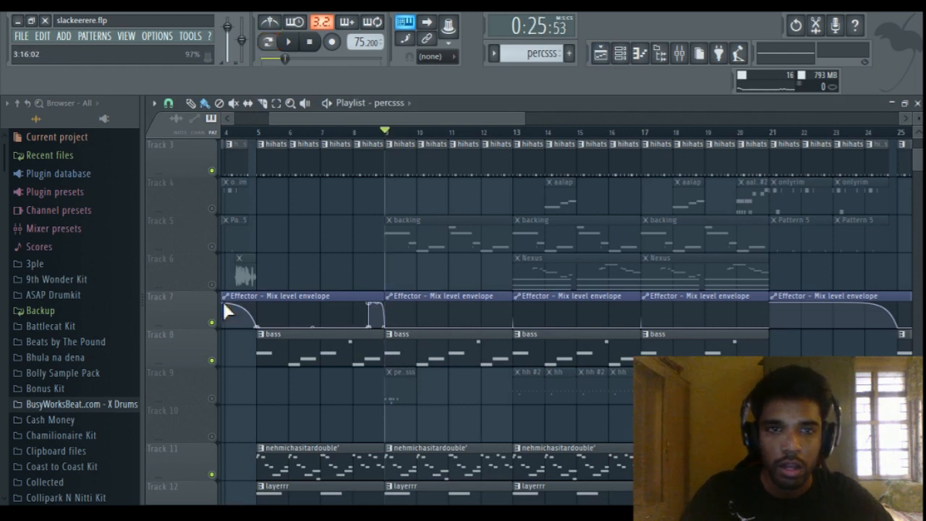
left_click(211, 246)
left_click(212, 398)
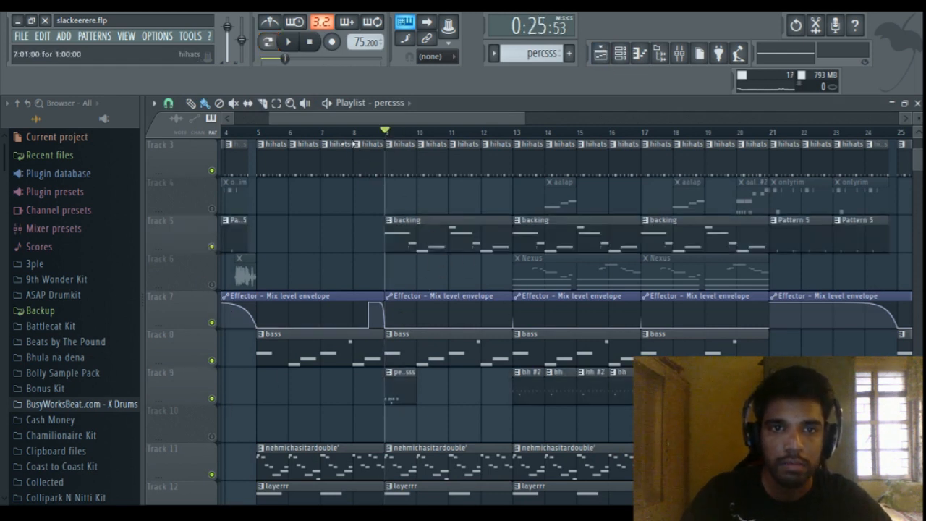
Play the arrangement from bar 8 through bar 12 to hear the backing and percsss layers in context, and stop
left_click(351, 133)
key("space")
scroll(486, 410, "up", 2)
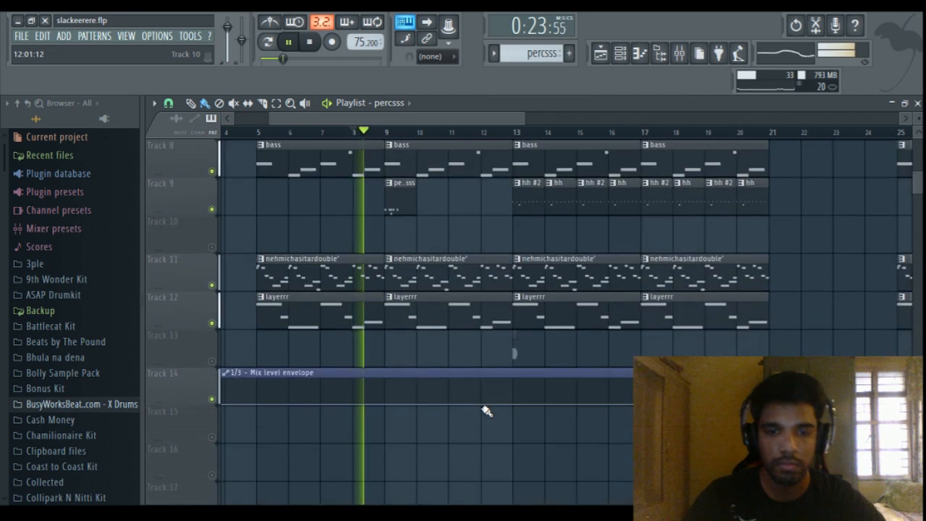
scroll(486, 411, "down", 3)
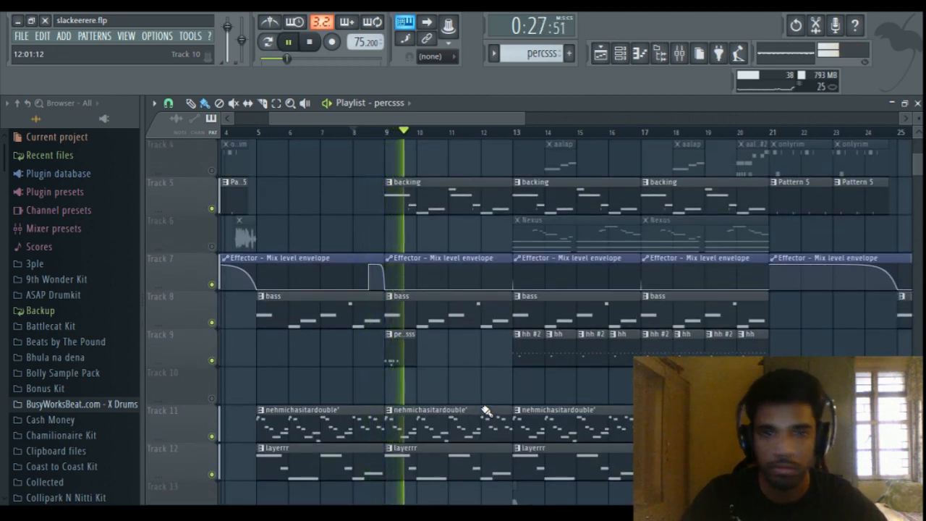
scroll(486, 411, "up", 3)
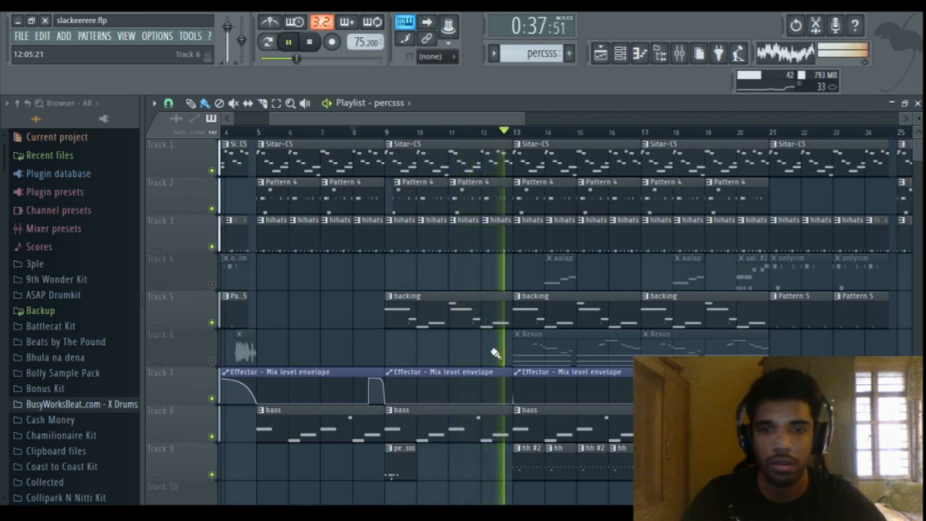
key("space")
Look over the playlist arrangement and move the playback position to bar 13, where the Nexus pattern starts
scroll(580, 353, "down", 1)
scroll(569, 355, "down", 4)
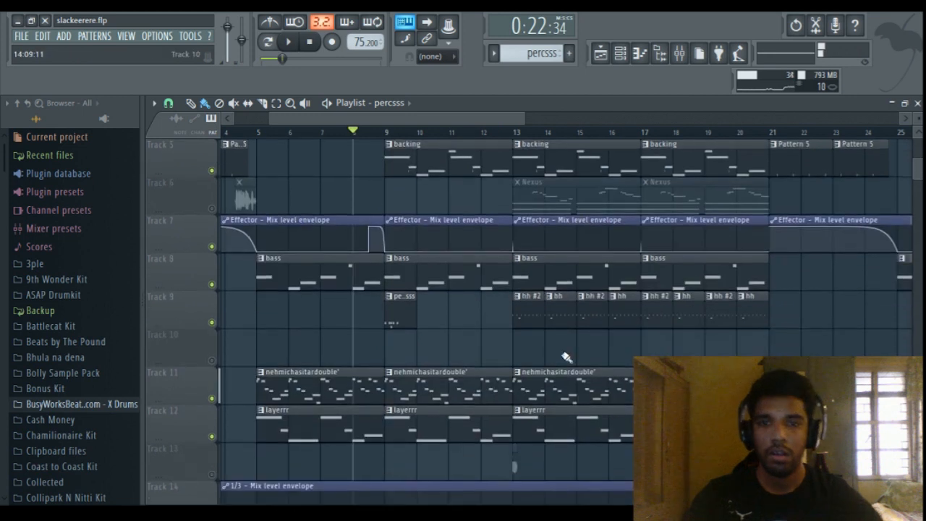
scroll(502, 325, "down", 3, "ctrl")
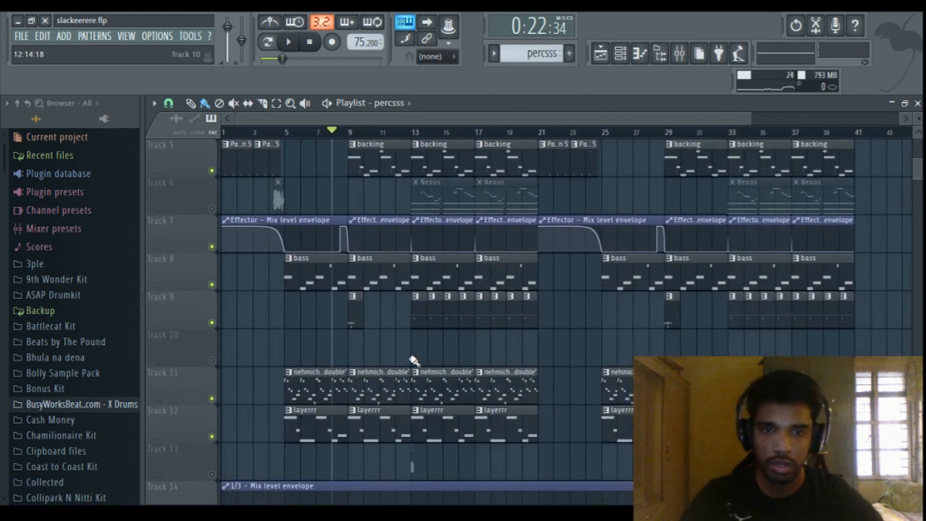
scroll(412, 360, "up", 4)
scroll(430, 375, "up", 4, "ctrl")
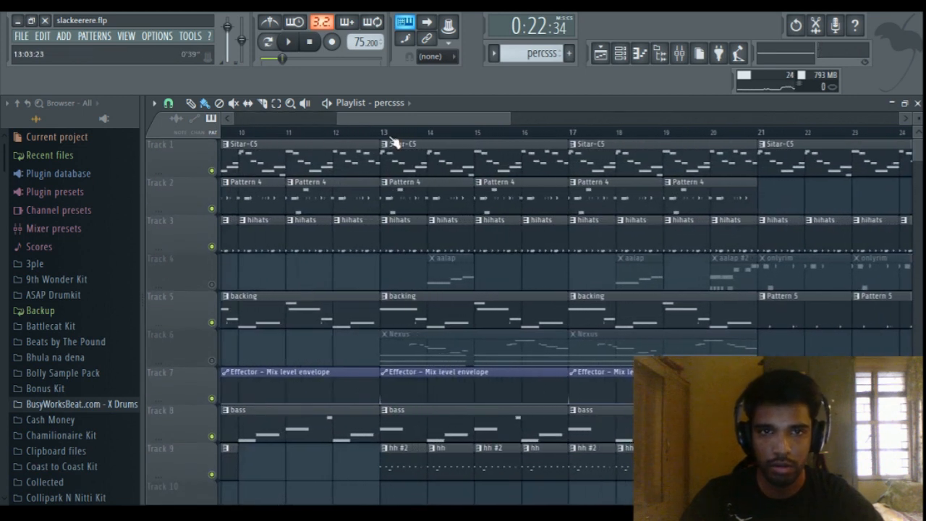
left_click(391, 137)
Examine the playlist tracks around bar 13 for the layers that enter there
scroll(438, 325, "down", 3)
scroll(439, 324, "down", 3, "ctrl")
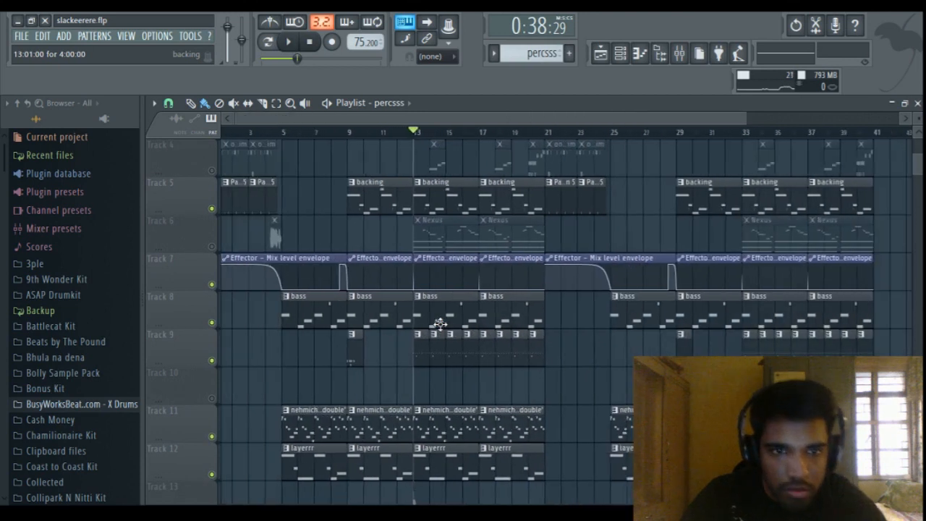
scroll(440, 324, "up", 3)
scroll(439, 323, "up", 4, "ctrl")
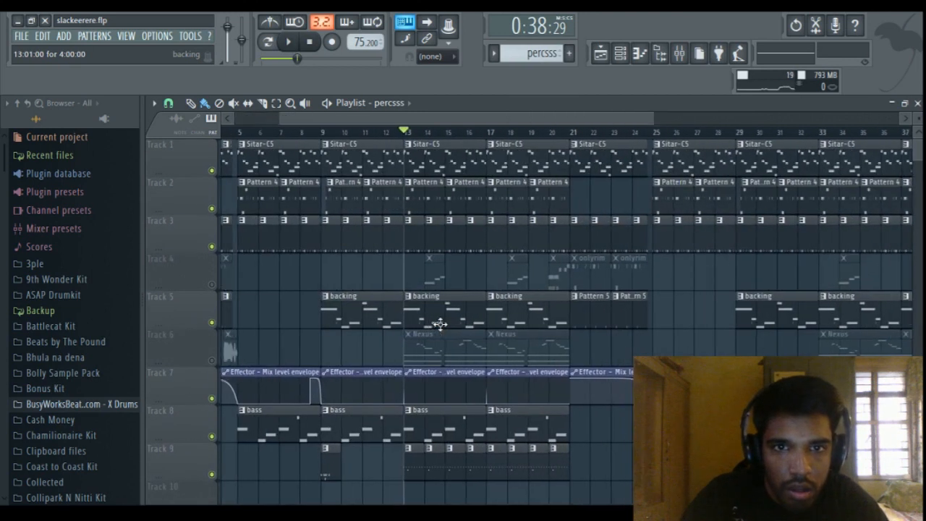
scroll(440, 323, "down", 3)
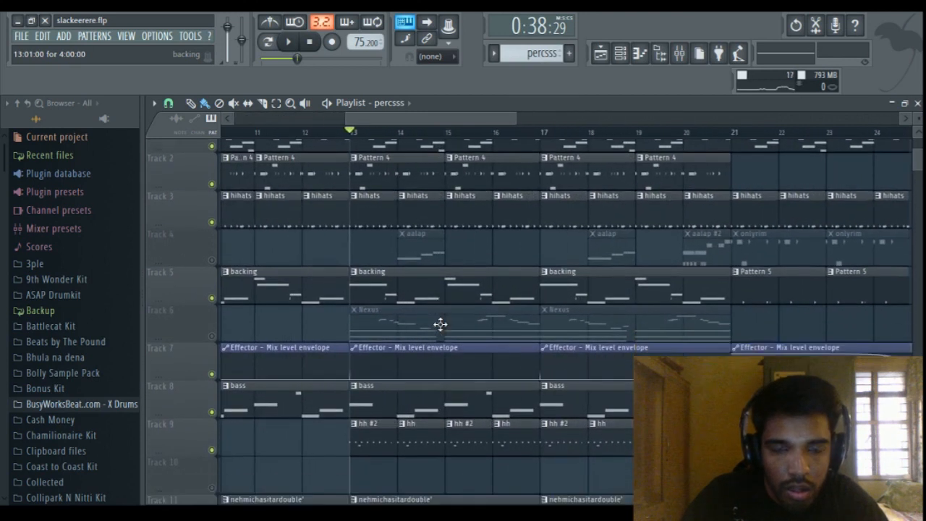
scroll(427, 347, "up", 3)
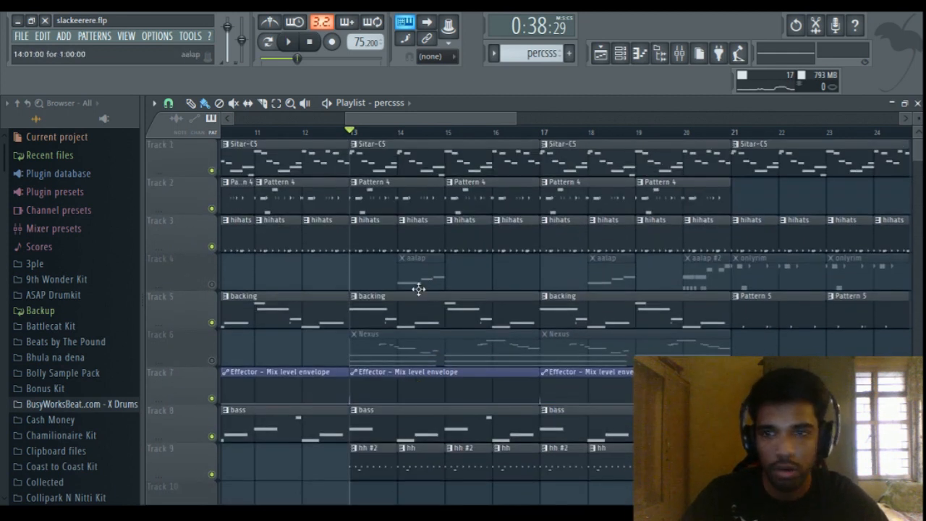
scroll(419, 289, "down", 4)
scroll(391, 367, "up", 3)
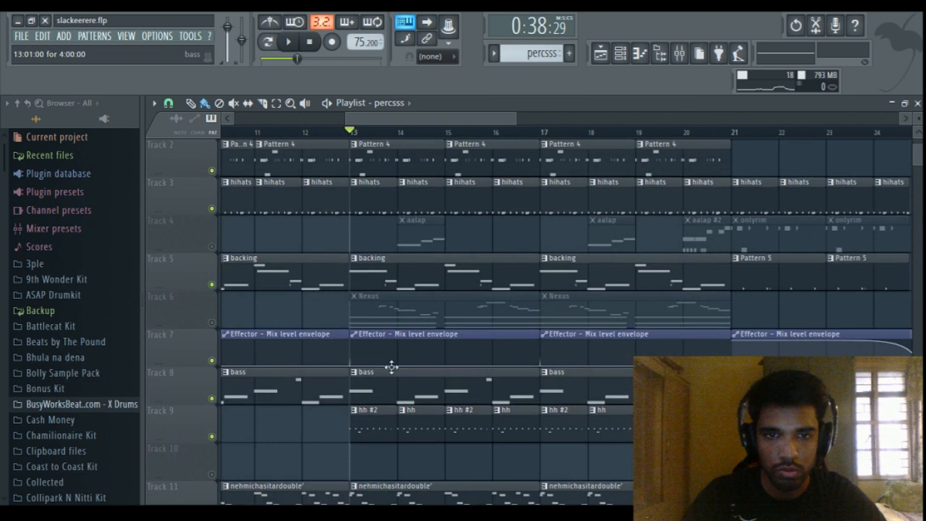
Open the Nexus pattern's piano roll, switch to pattern playback and play it on its own to hear its notes
double_click(372, 311)
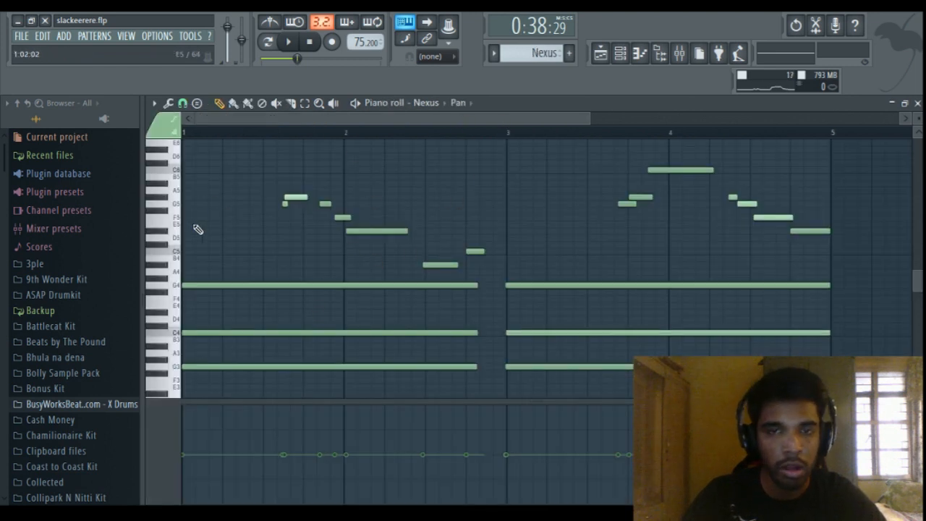
left_click(271, 43)
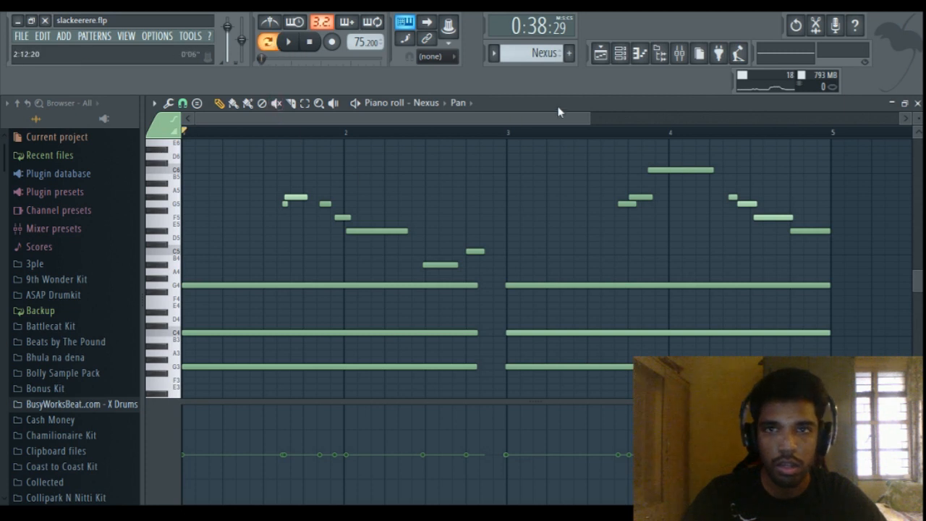
left_click(622, 53)
left_click(622, 53)
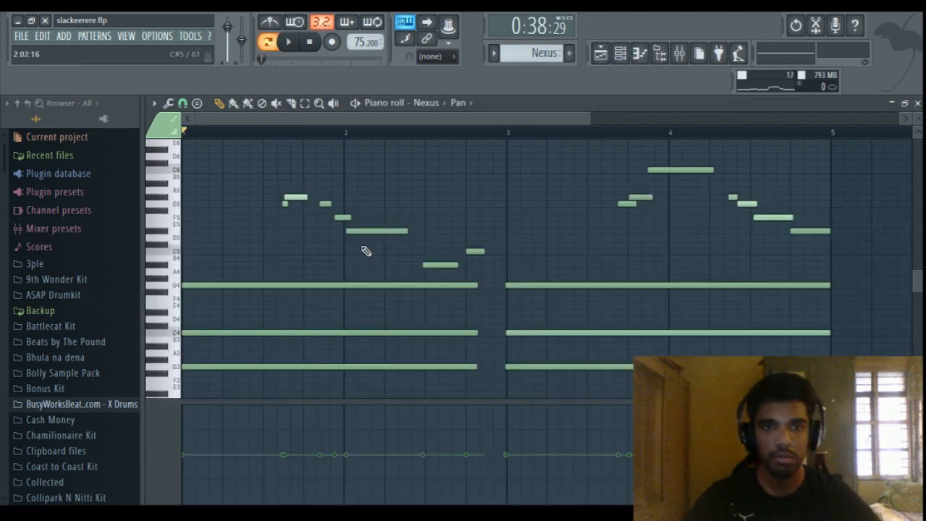
key("space")
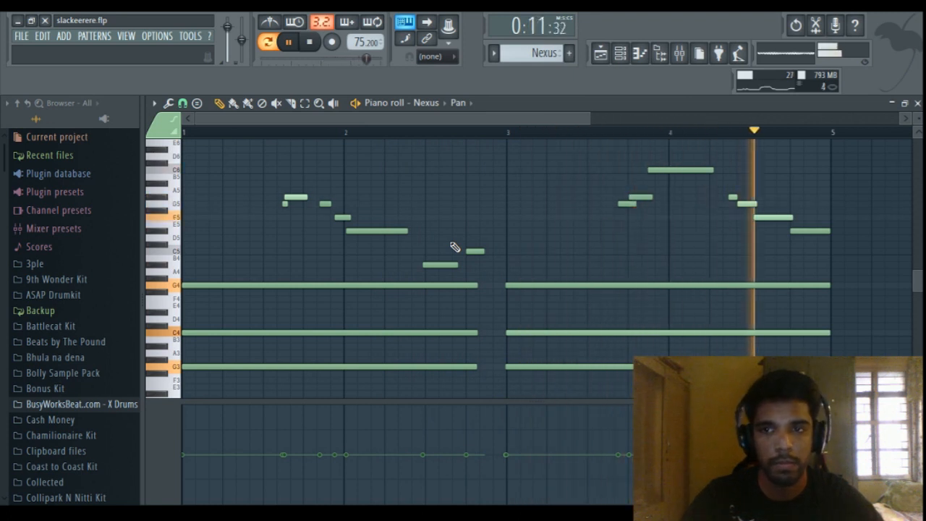
Stop the Nexus pattern, examine its notes across the four bars, and return to the playlist
key("space")
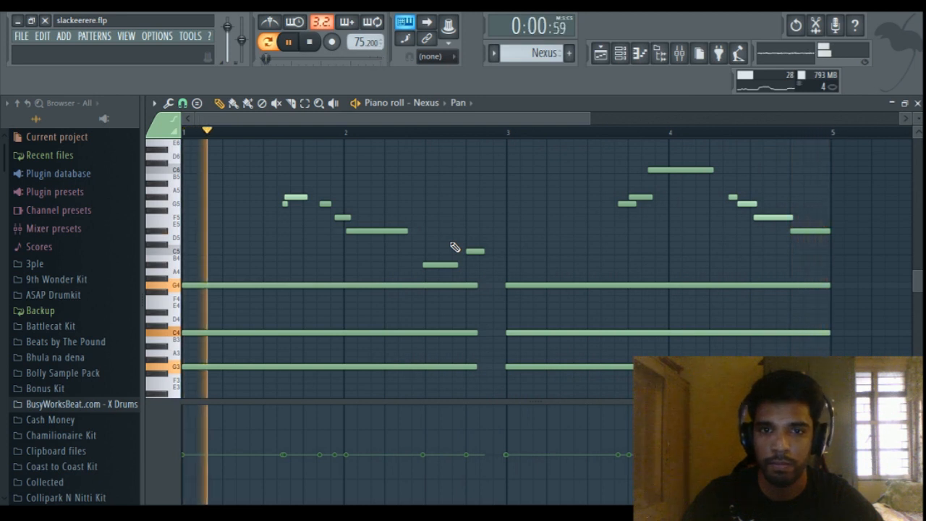
scroll(345, 262, "up", 5)
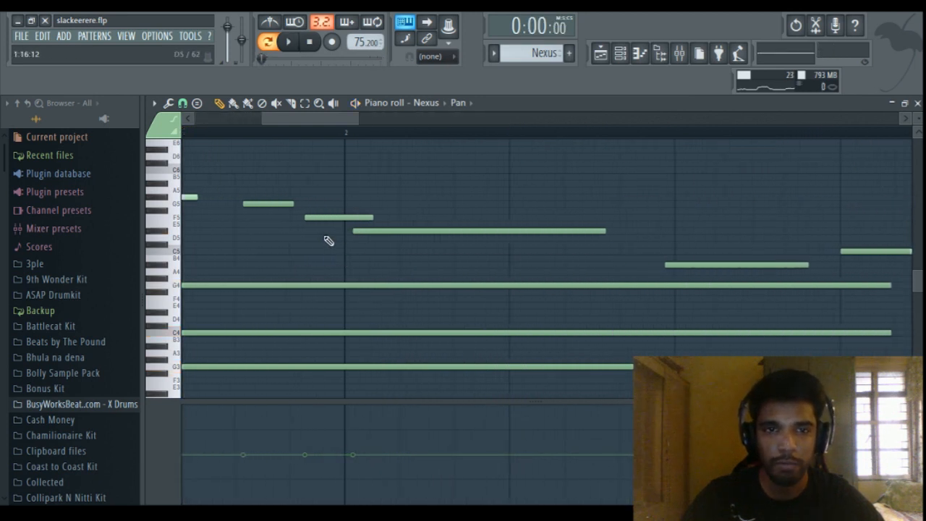
scroll(327, 242, "down", 4)
scroll(761, 261, "down", 1)
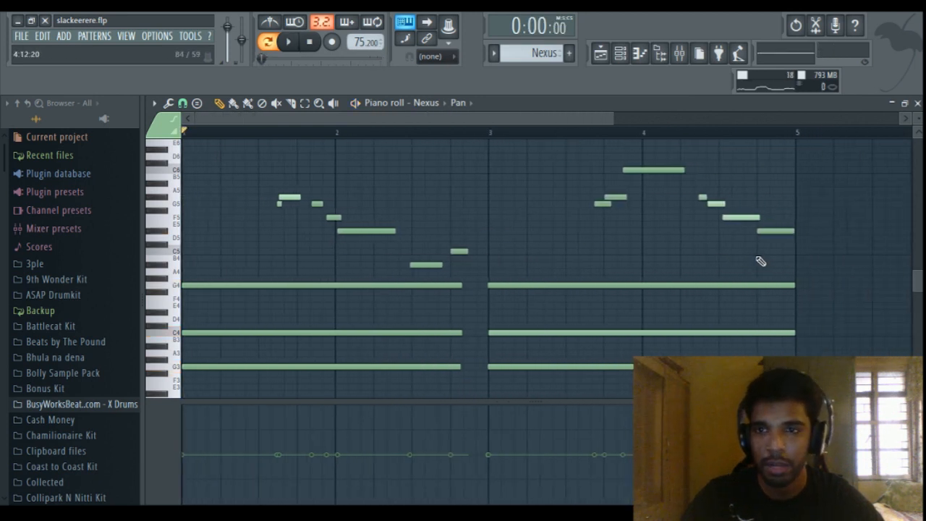
left_click(615, 58)
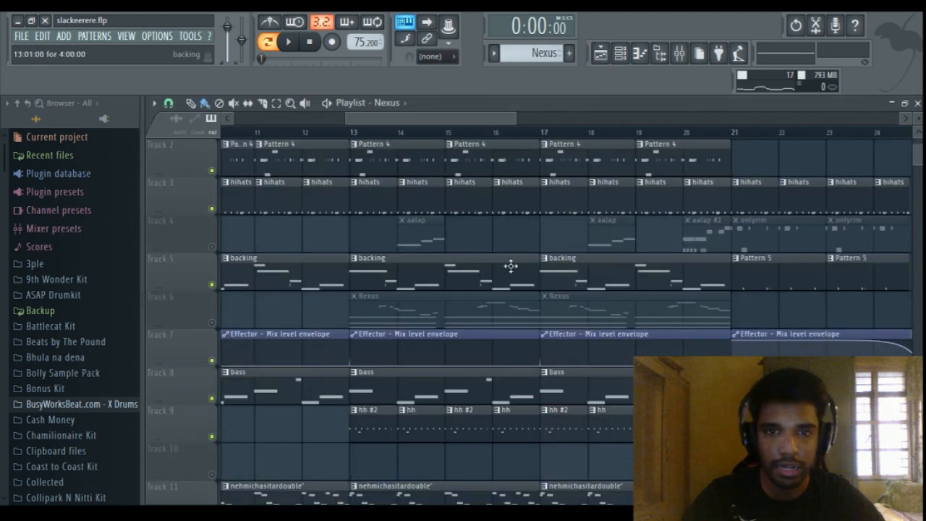
Open the aalap pattern from Track 4 at bar 14, show its channel rack notes and play the pattern on its own
left_click(350, 132)
double_click(416, 240)
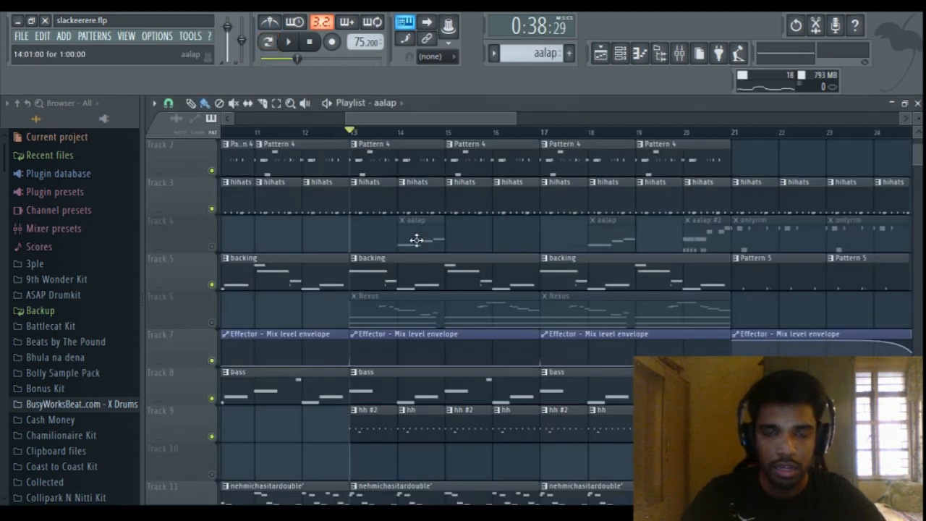
left_click(620, 53)
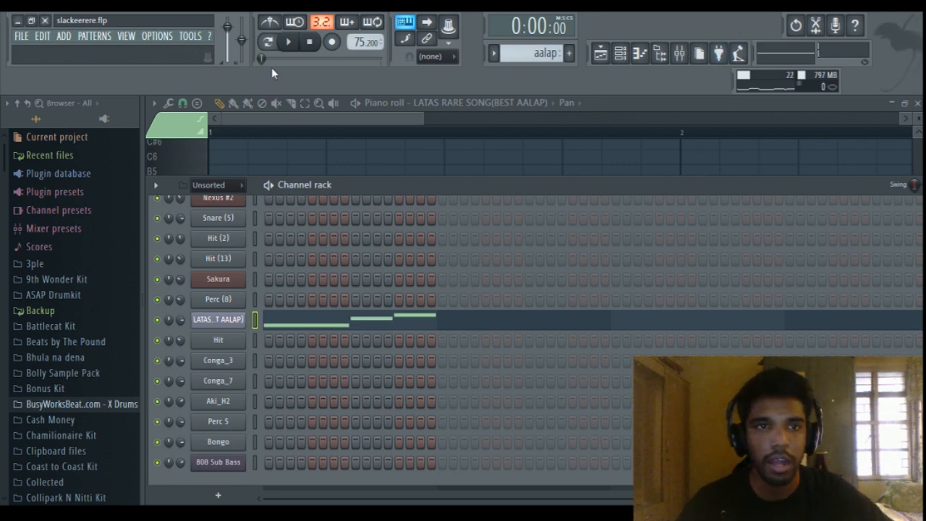
left_click(267, 43)
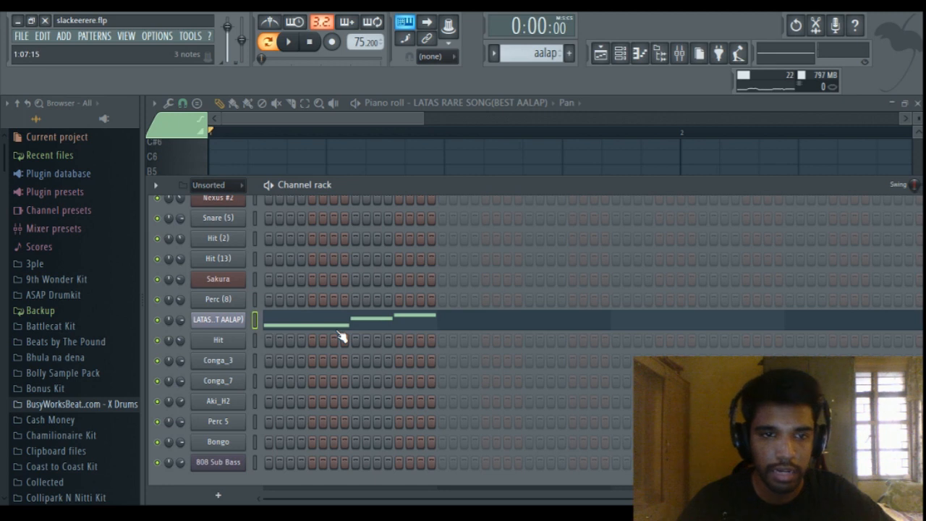
key("space")
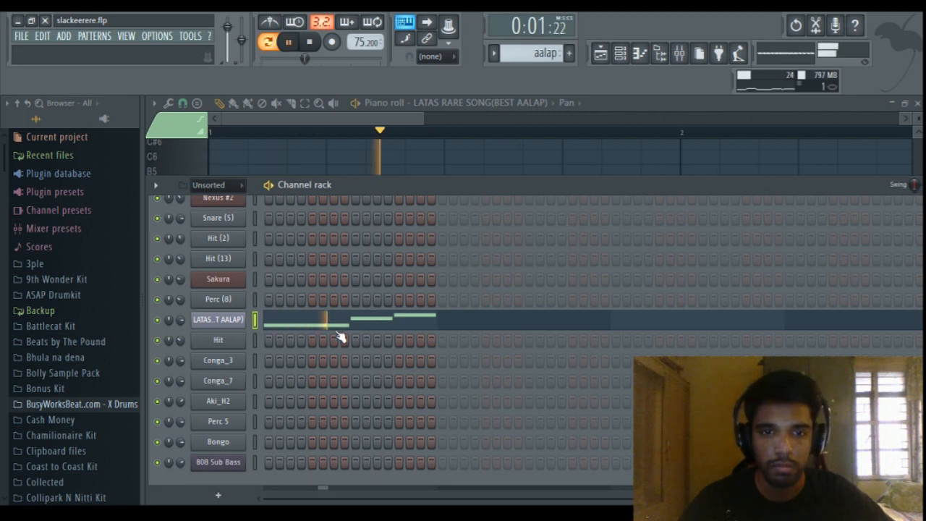
key("space")
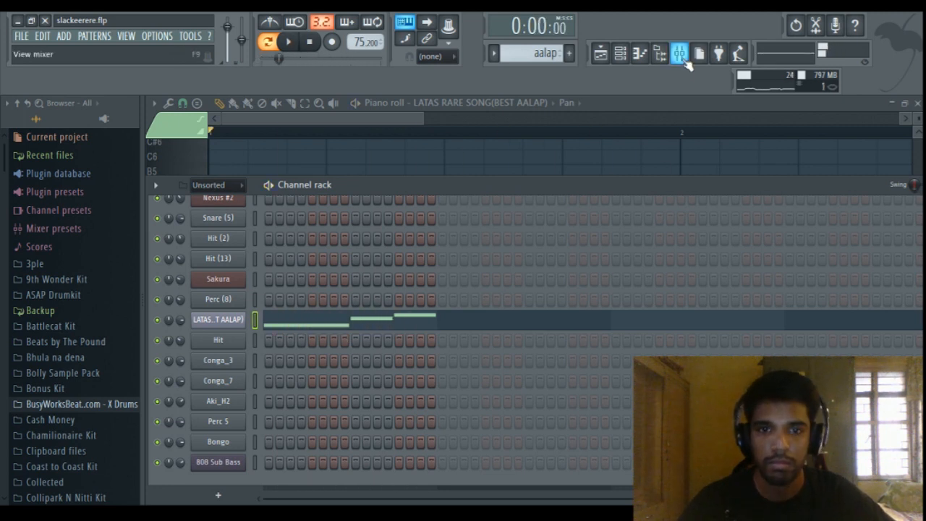
Examine the mixer effects on the aalap channel, including the Fruity parametric EQ 2 curve and Fruity delay 2
left_click(679, 52)
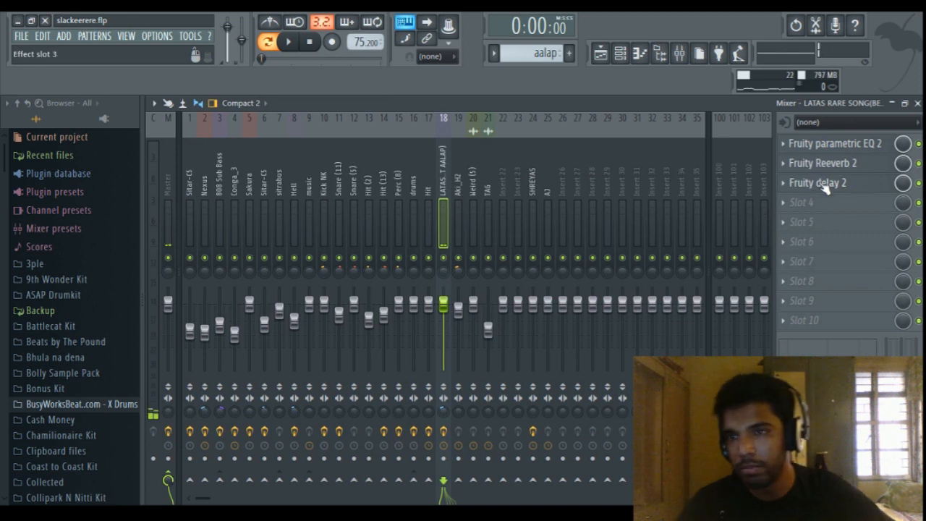
left_click(844, 144)
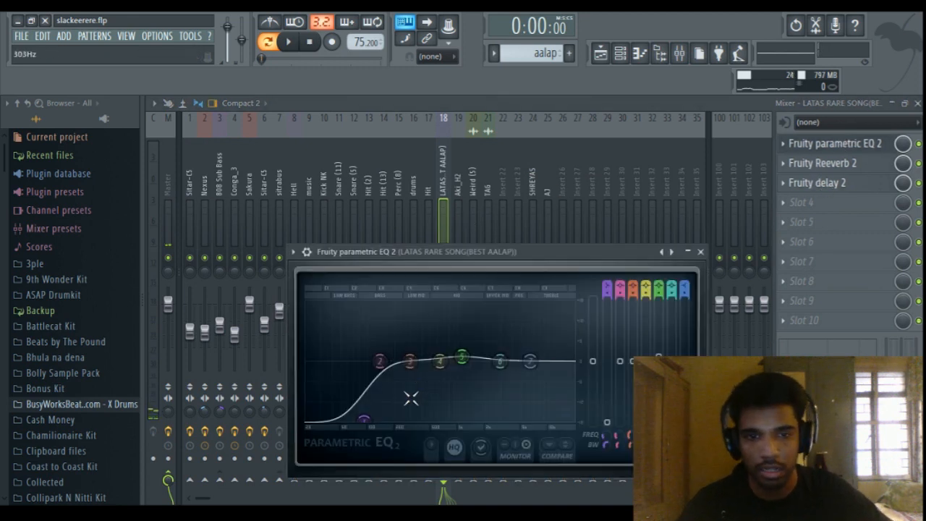
left_click(700, 252)
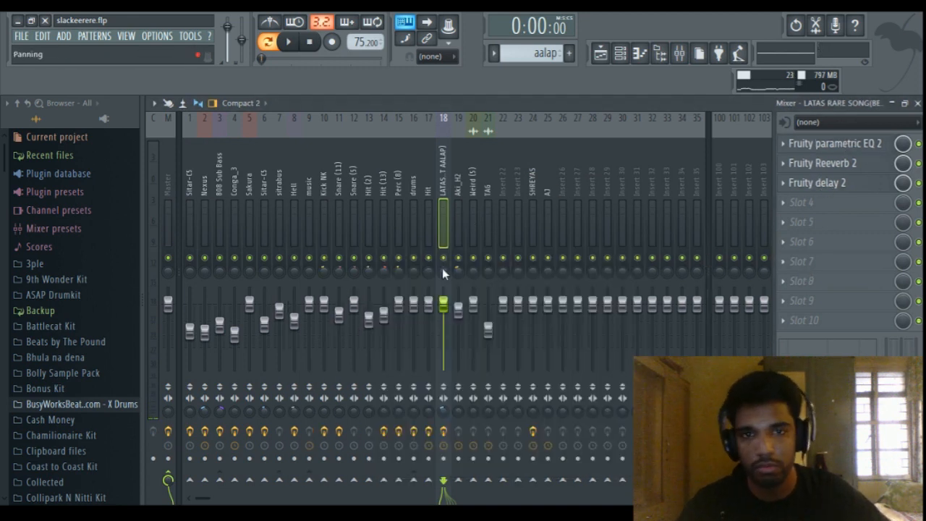
left_click(846, 183)
left_click(845, 183)
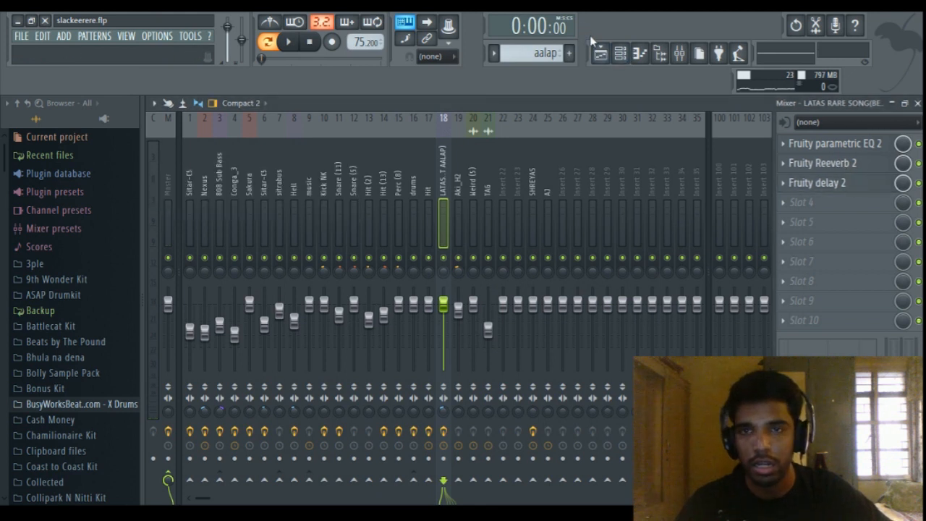
Open the hh #2 pattern from Track 9 at bar 13, show its Aki_H2 steps and play it on its own
left_click(602, 58)
scroll(400, 290, "down", 3)
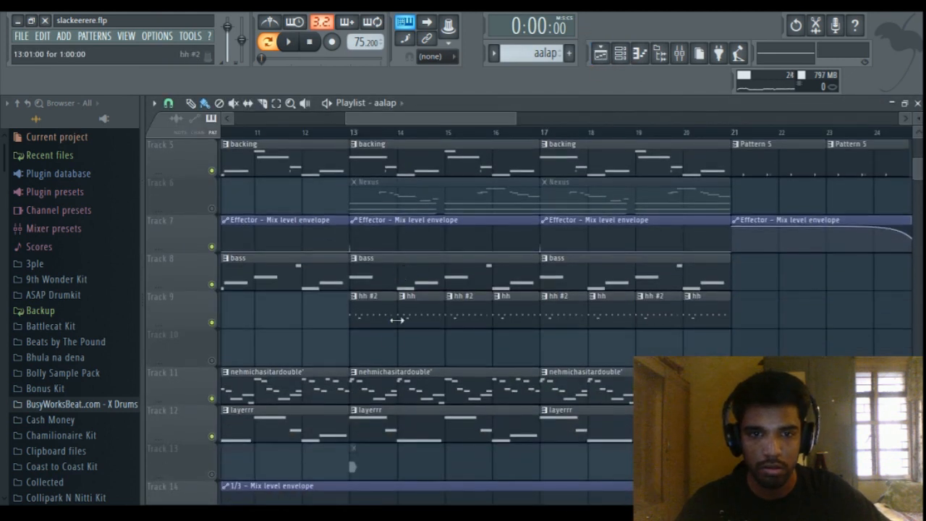
double_click(375, 310)
key("F6")
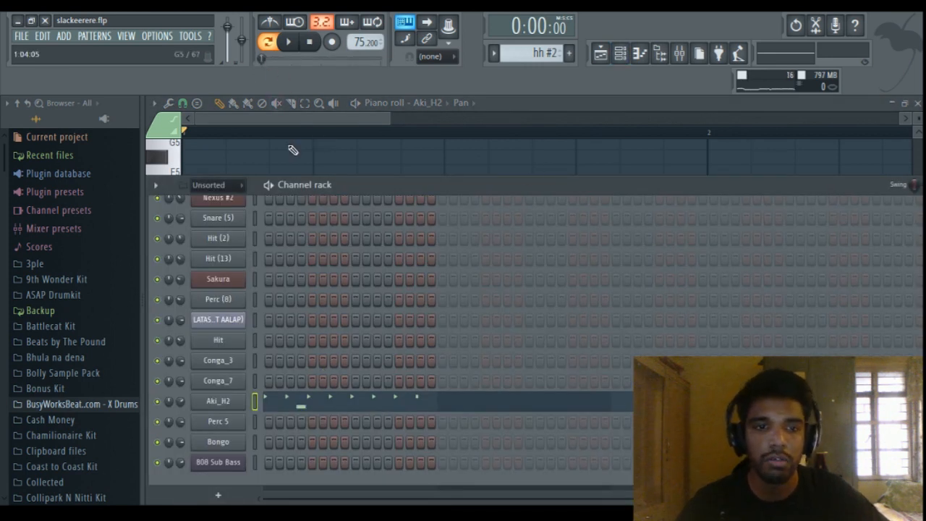
key("space")
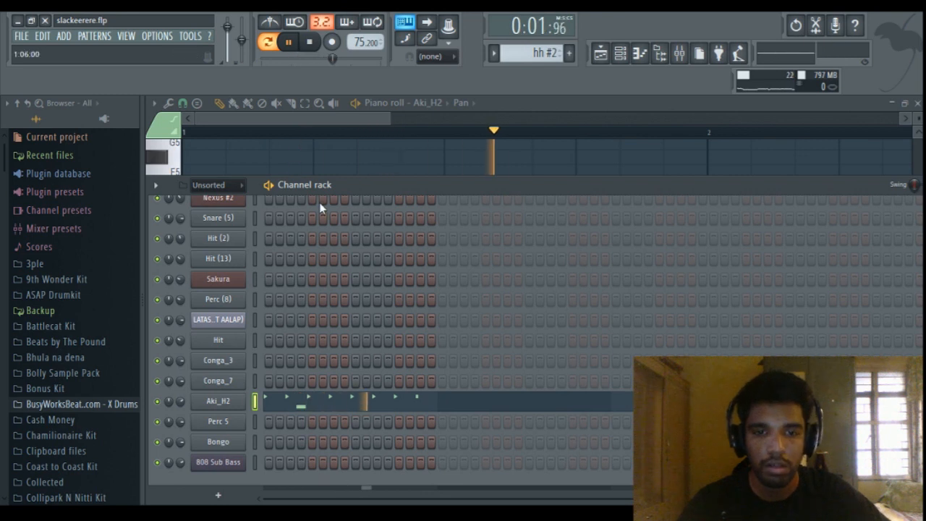
key("space")
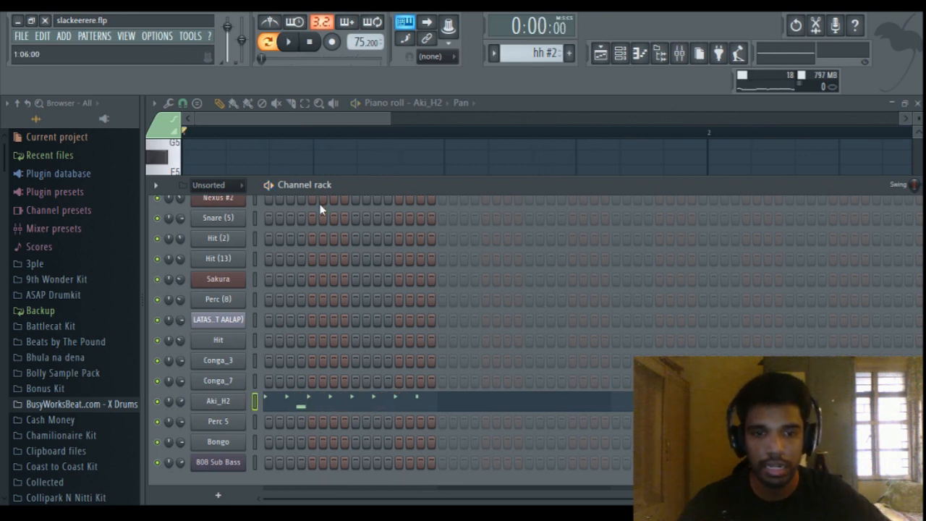
Return to the playlist, switch to song playback at bar 13 and unmute Track 4 and Track 6
left_click(600, 53)
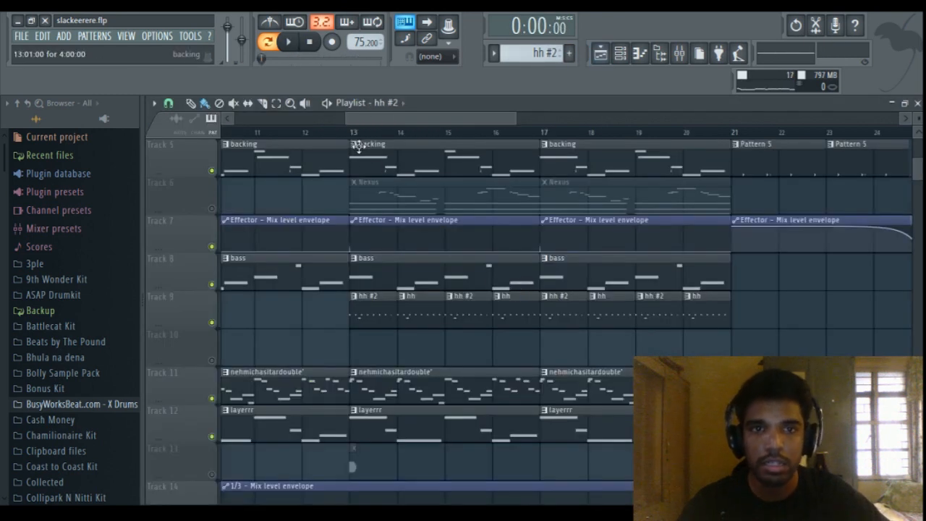
key("l")
scroll(264, 352, "down", 2)
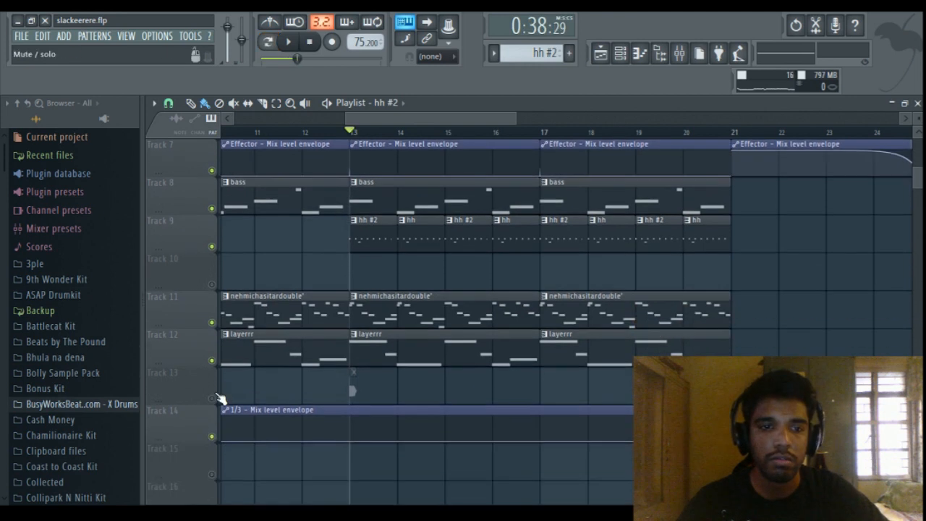
scroll(217, 289, "up", 6)
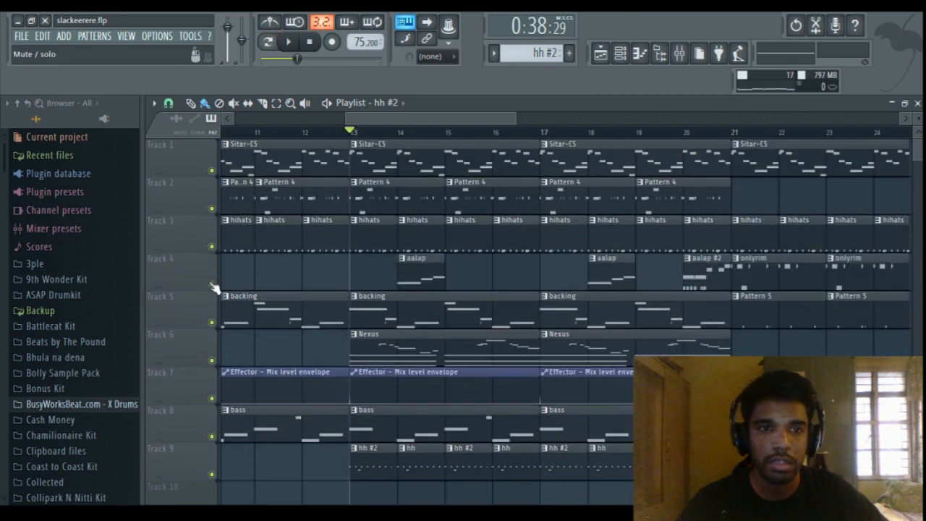
Inspect the channel settings of the Lofi_Oh1 sample placed on Track 13 at bar 13, and close them
scroll(341, 341, "down", 5)
double_click(350, 431)
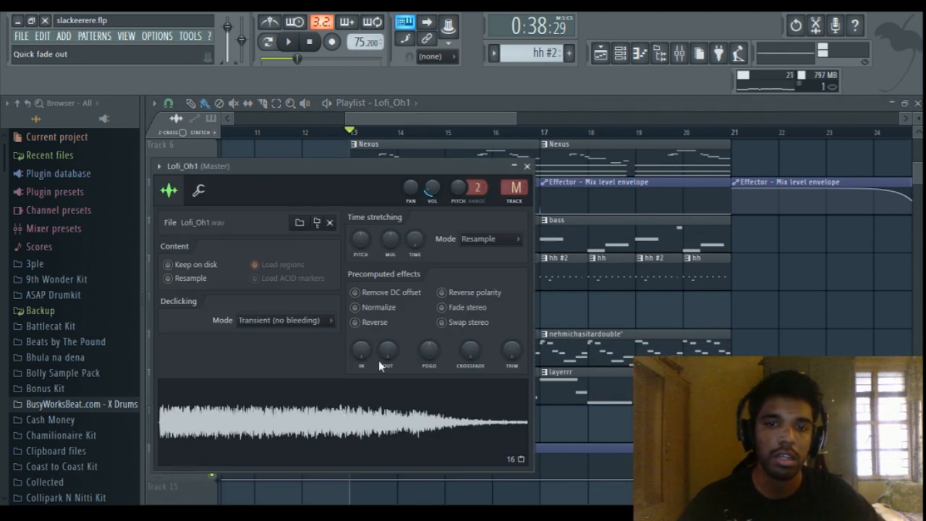
left_click(527, 167)
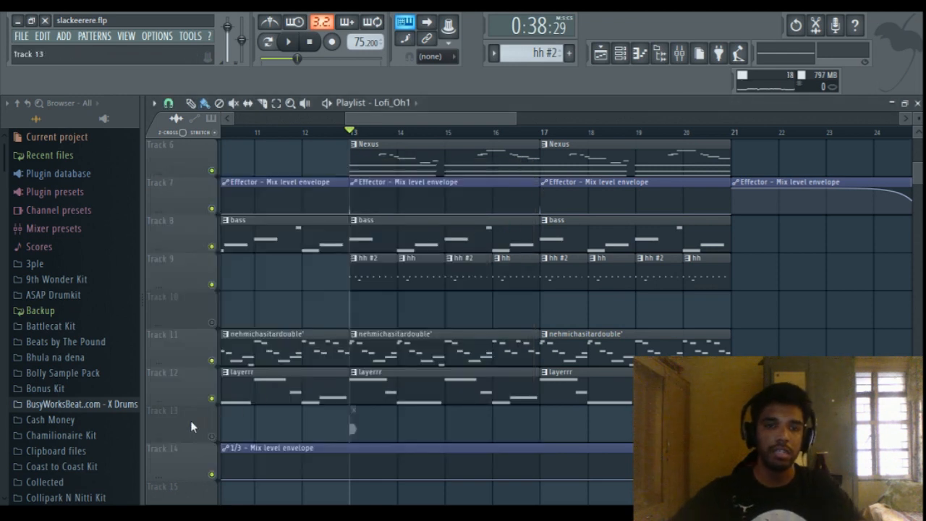
Play the arrangement from bar 12 into bar 19 to hear the Nexus, aalap and hh layers together, and stop
scroll(337, 354, "up", 4)
scroll(336, 355, "up", 1)
scroll(336, 354, "down", 4)
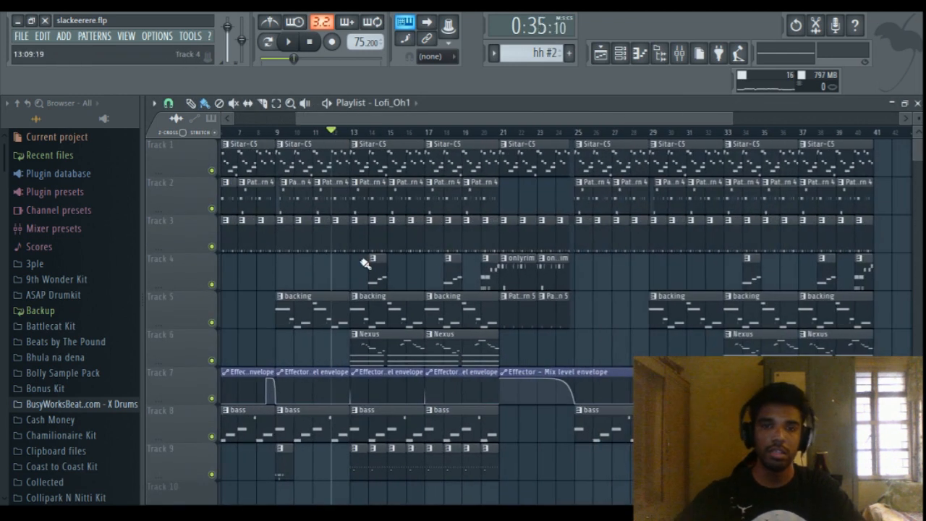
key("space")
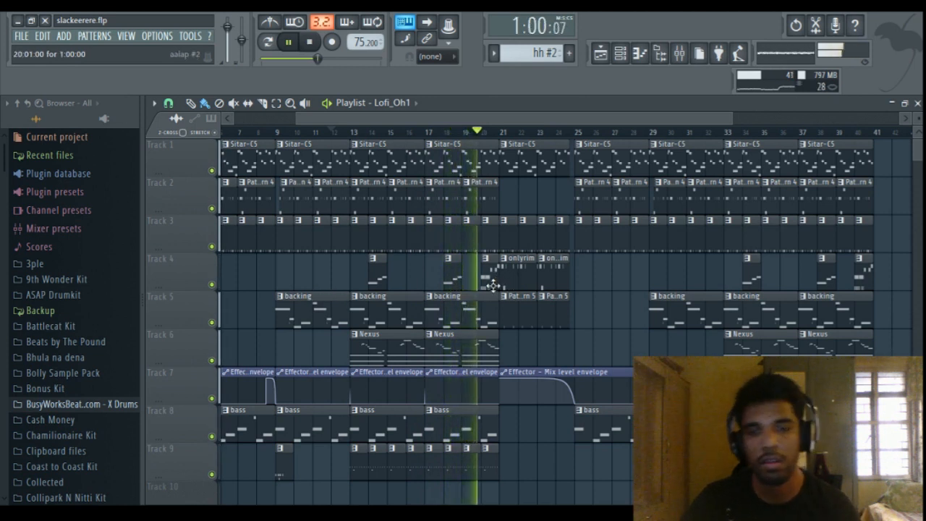
key("space")
Open the aalap #2 pattern at bar 20, play its marker slices in pattern mode, and return to the playlist
scroll(492, 286, "up", 4)
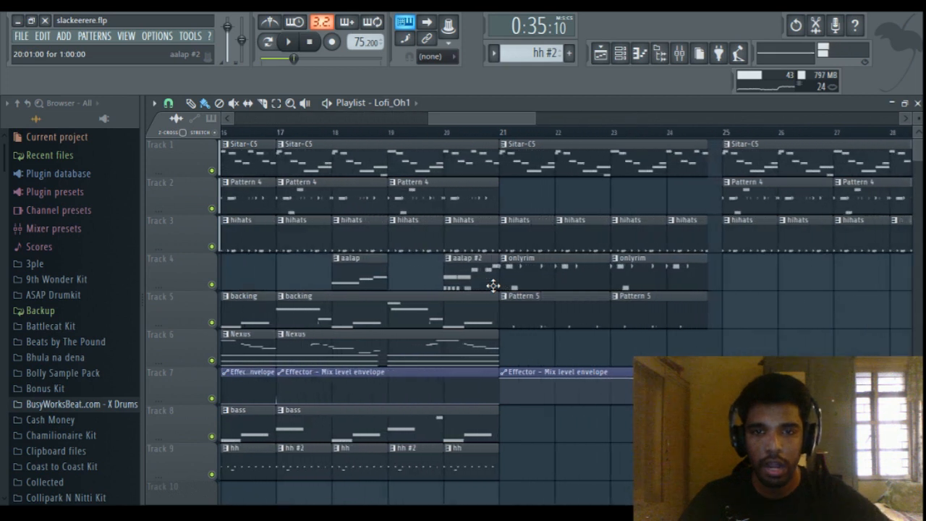
left_click(424, 131)
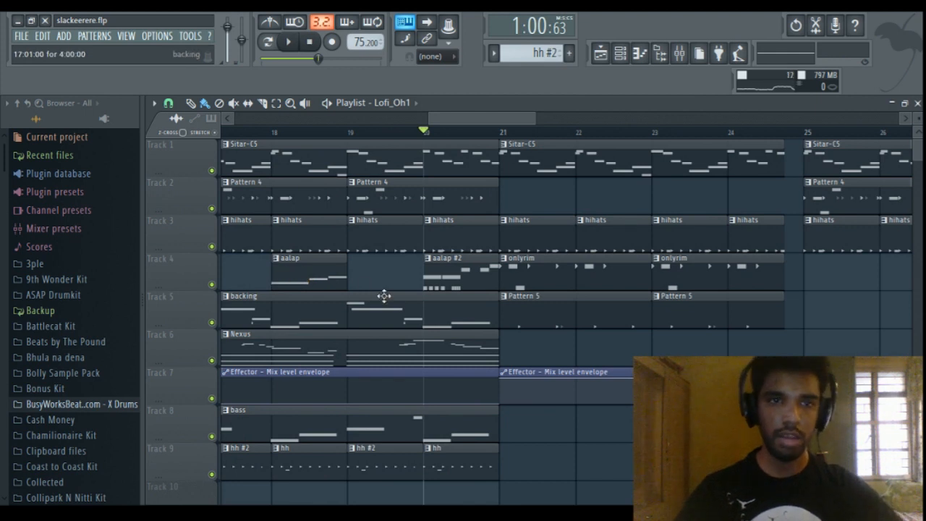
double_click(448, 284)
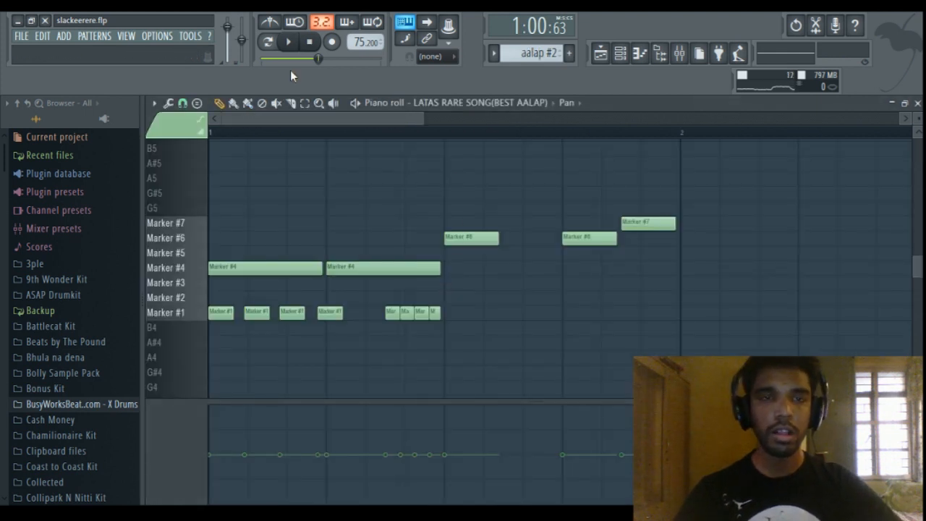
key("l")
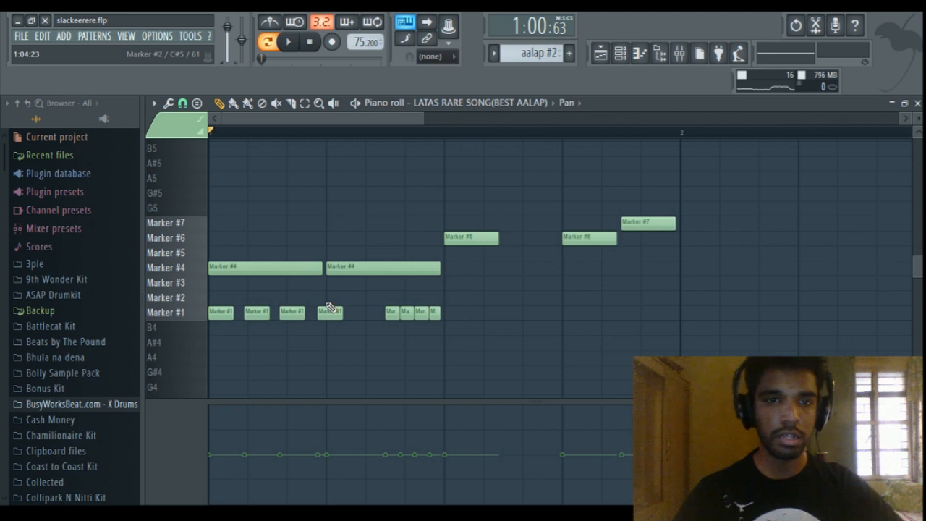
key("space")
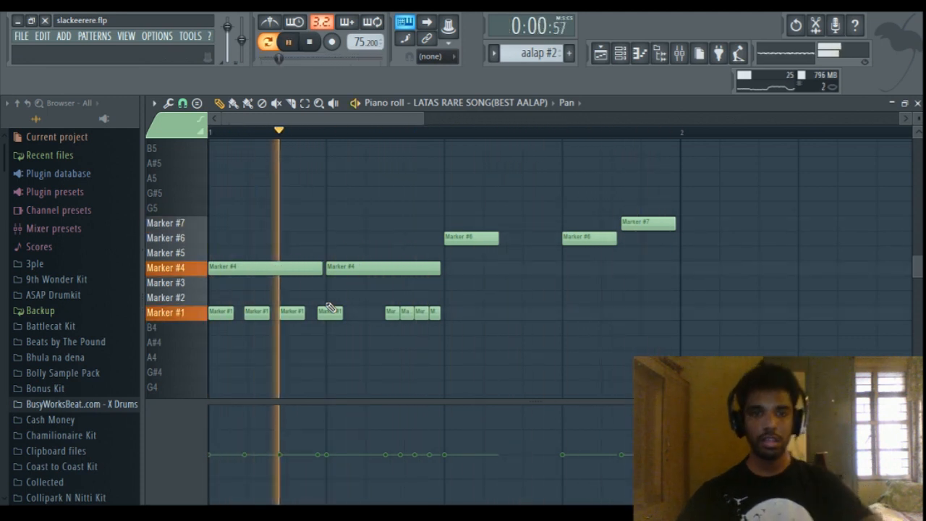
left_click(599, 53)
key("space")
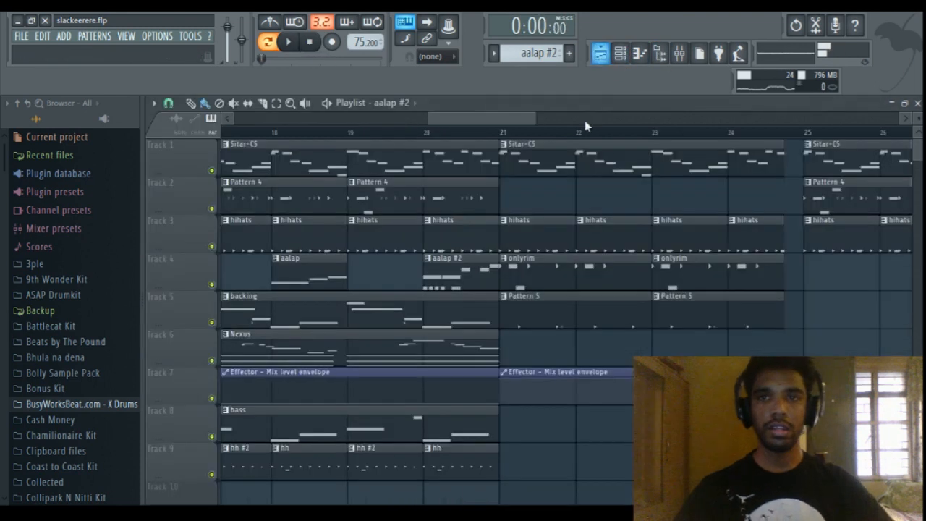
Play the arrangement from bar 20 to hear aalap #2 in context with the other layers, and stop
left_click(430, 135)
key("space")
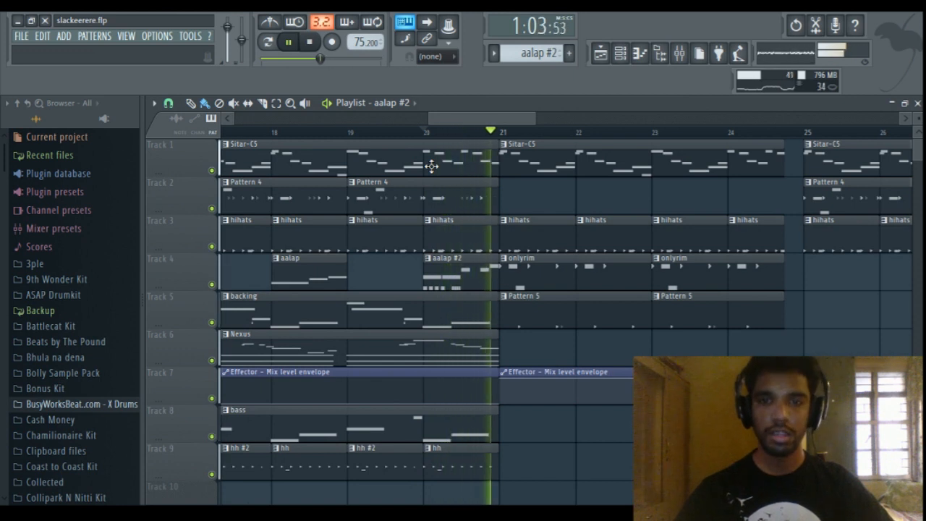
key("space")
Reset the playback position to the song start and look over the arrangement's opening bars in the playlist
scroll(437, 302, "down", 5)
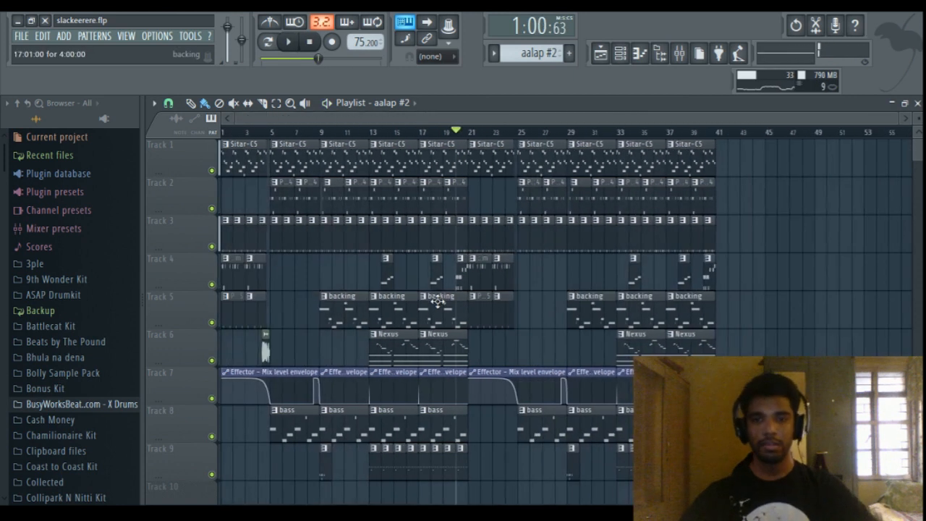
left_click(310, 41)
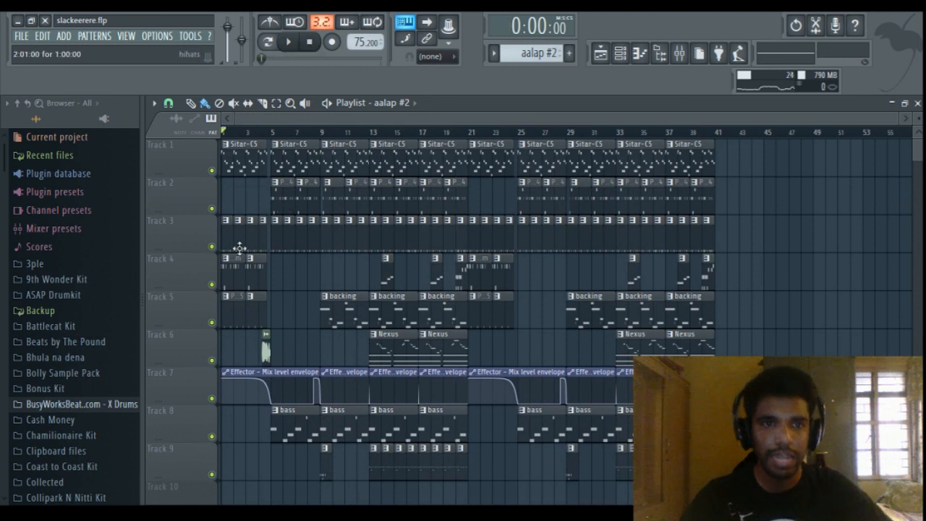
scroll(195, 392, "up", 5)
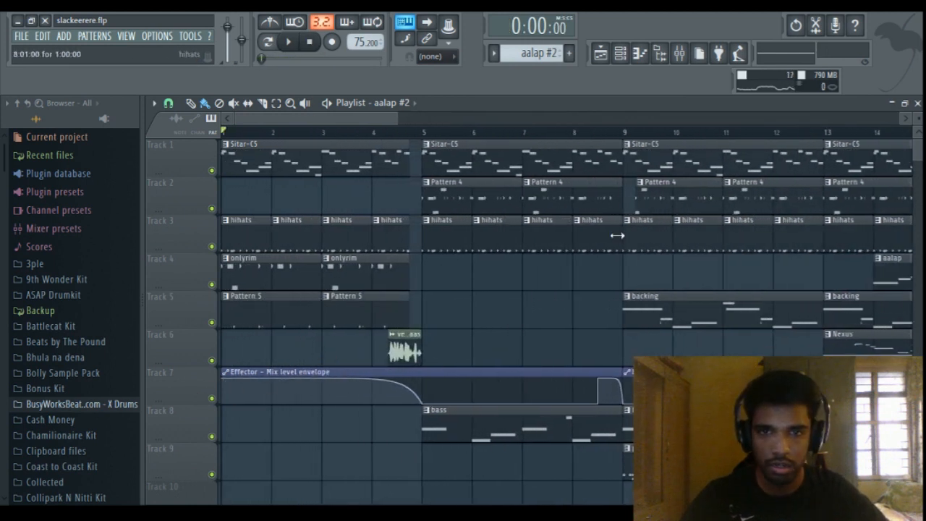
scroll(657, 288, "down", 3)
scroll(655, 290, "up", 3)
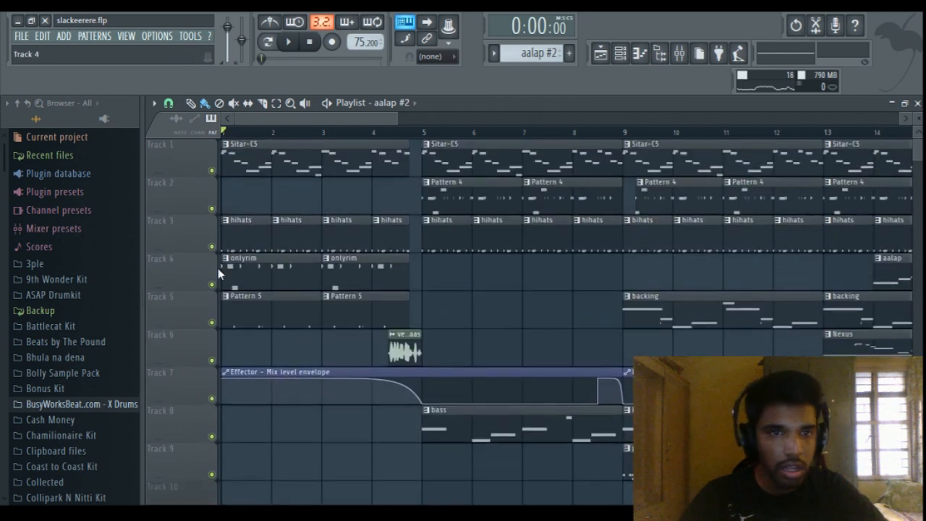
Open the onlyrim pattern, play its hit, Perc 5 and Bongo parts in pattern mode, and return to the playlist in song mode
left_click(232, 268)
double_click(232, 267)
left_click(620, 53)
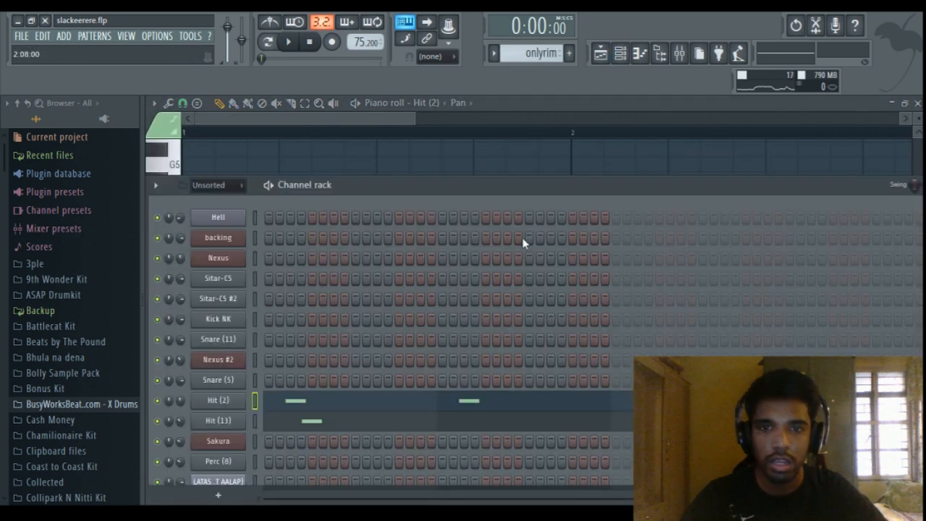
scroll(519, 250, "down", 4)
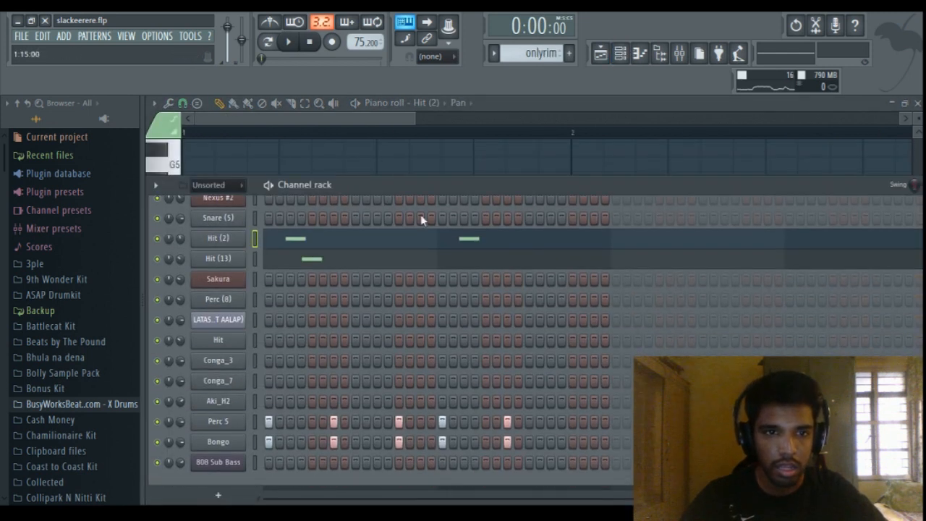
left_click(268, 43)
key("space")
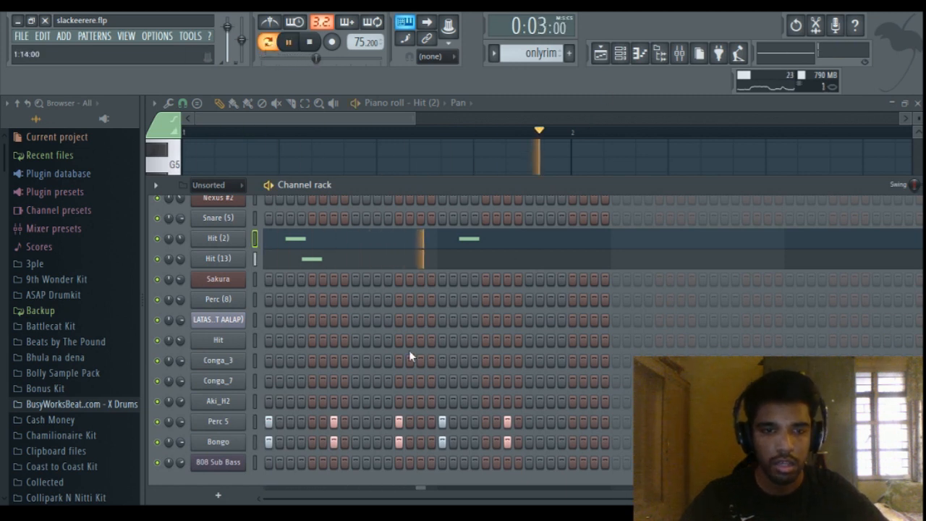
left_click(601, 53)
key("l")
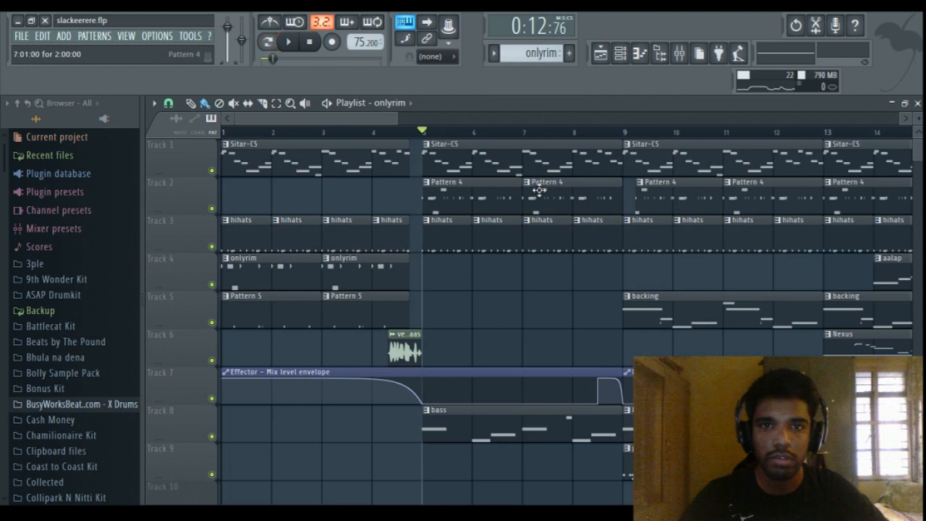
Show the onlyrim steps in the channel rack again, inspect the Bongo and Perc 5 channels, and return to the playlist
left_click(621, 55)
scroll(427, 327, "up", 5)
scroll(424, 325, "down", 5)
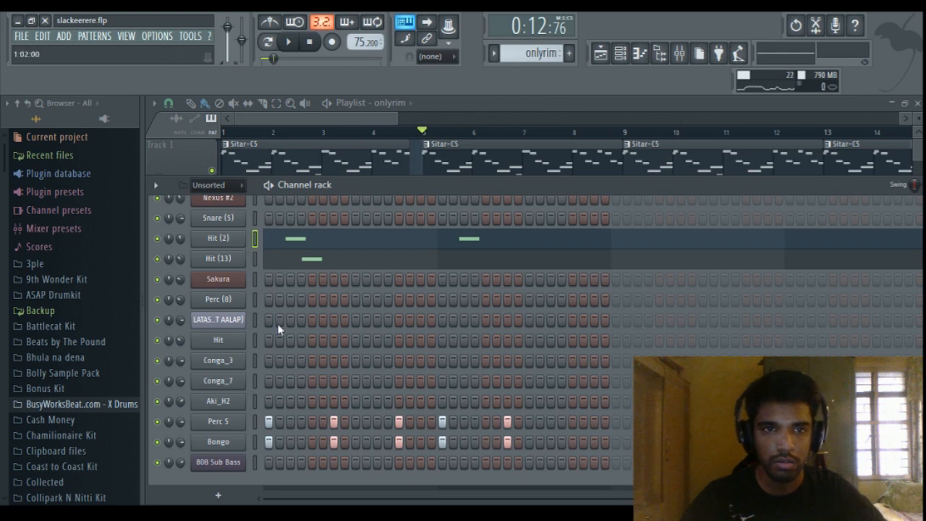
left_click(234, 444)
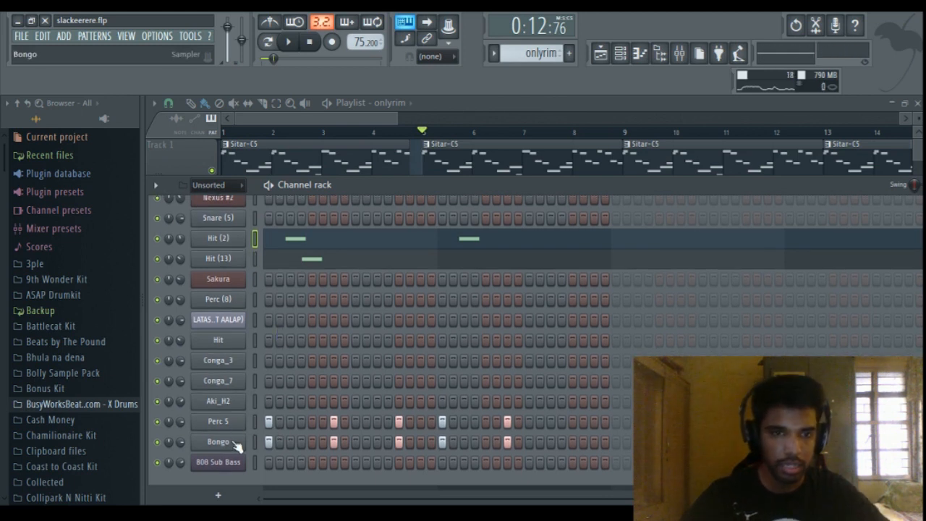
left_click(234, 423)
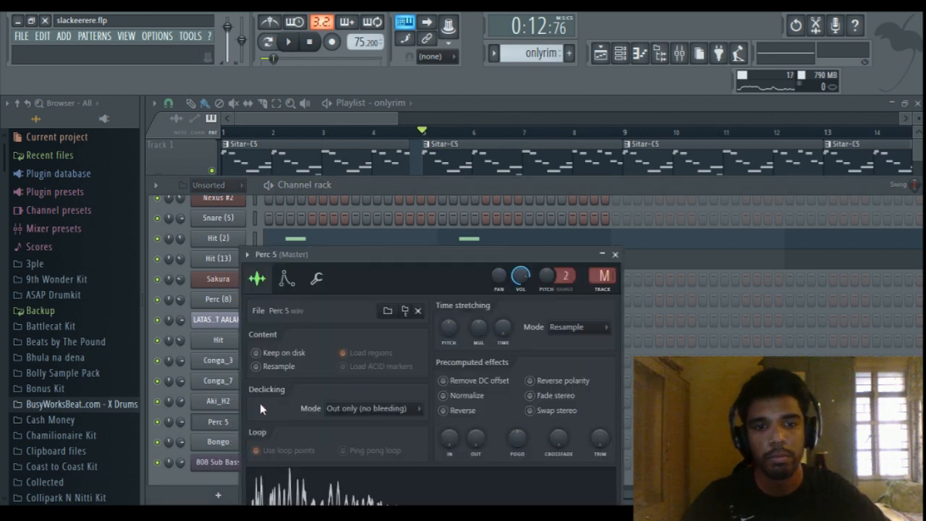
left_click(616, 255)
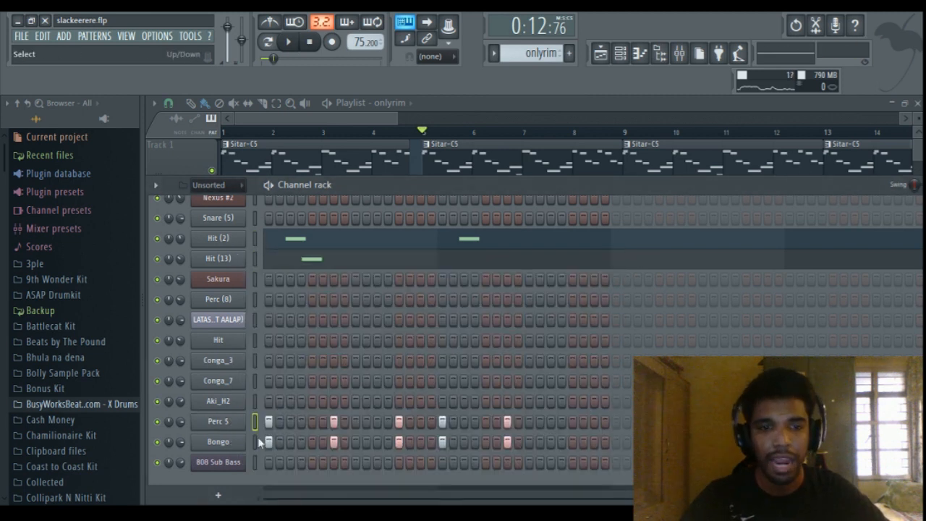
left_click(678, 55)
left_click(679, 55)
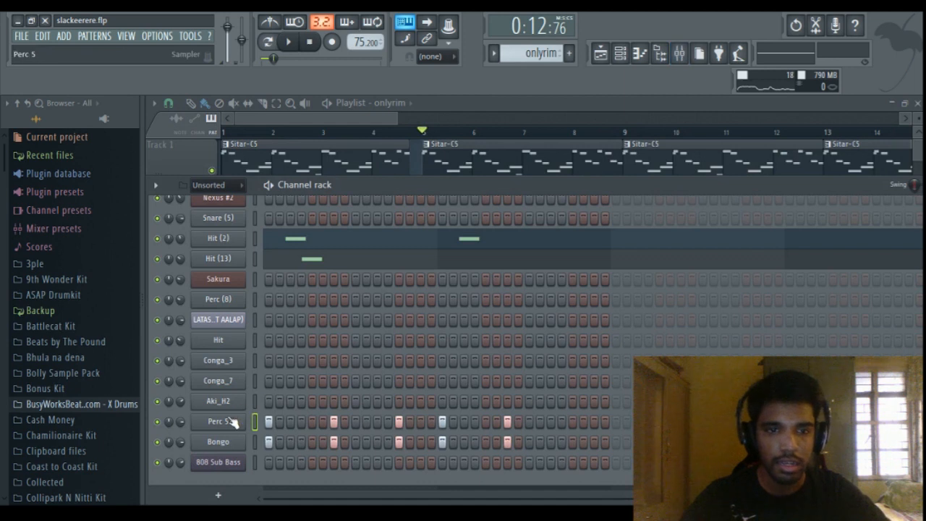
left_click(366, 117)
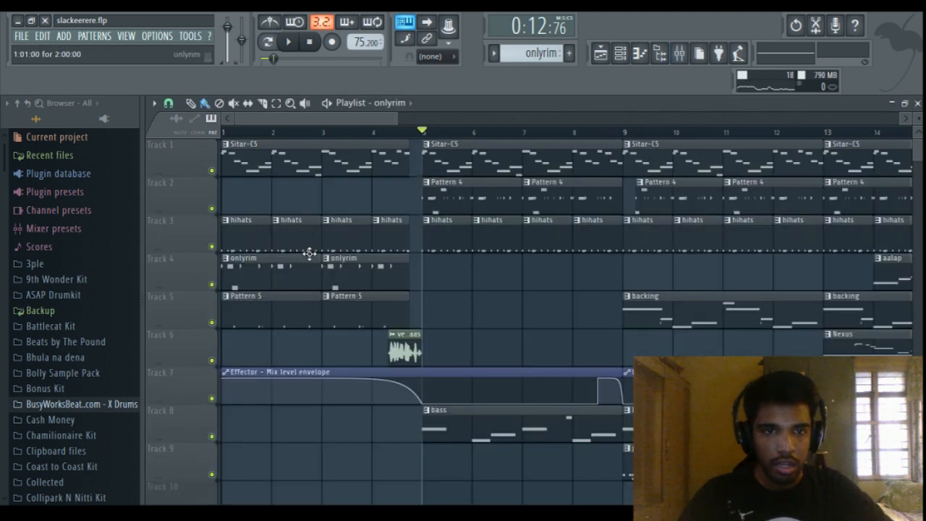
Open Pattern 5 on Track 5, view its Snare (11) notes and Snare (5) steps, and return to the playlist
scroll(309, 294, "down", 1)
scroll(310, 294, "up", 1)
double_click(263, 322)
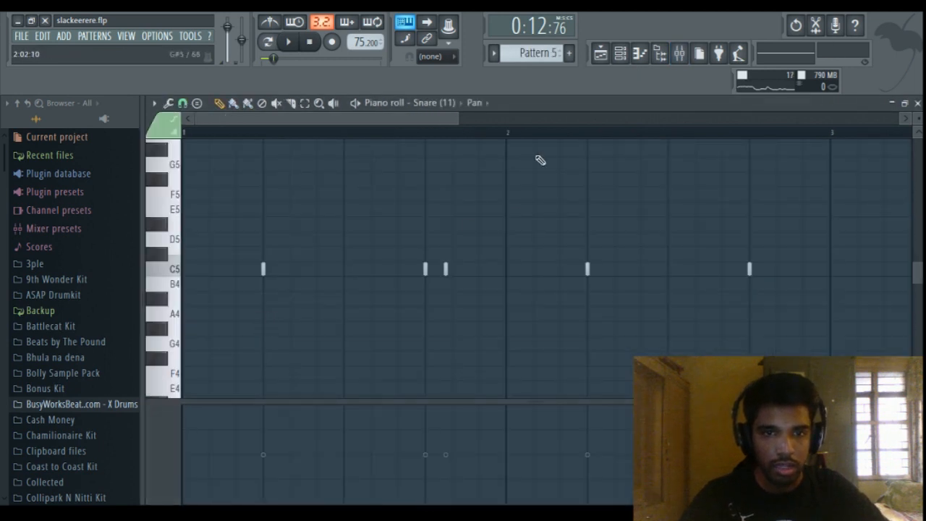
left_click(619, 56)
scroll(521, 232, "up", 6)
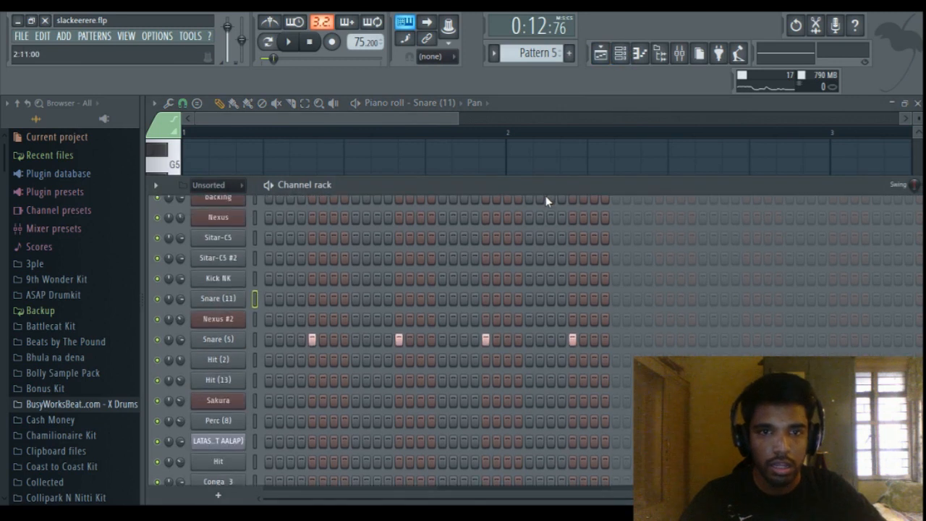
left_click(601, 62)
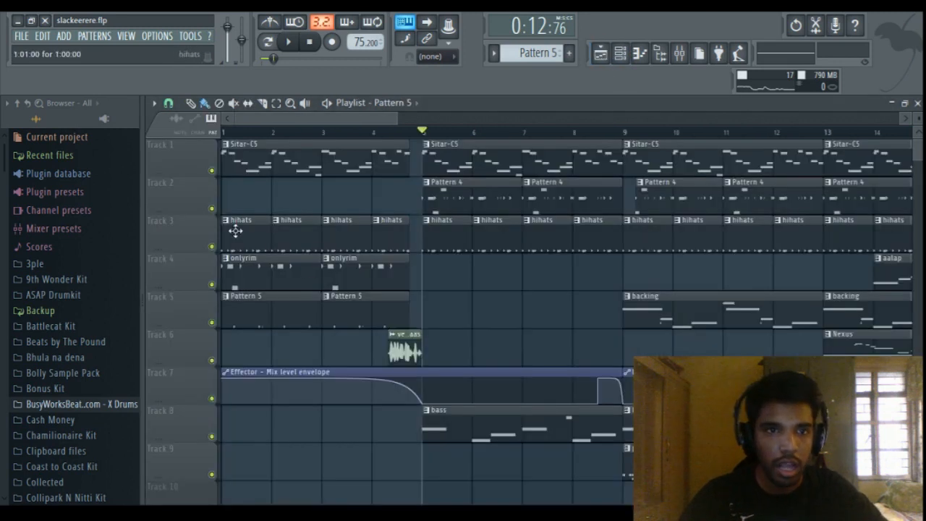
Return the playback position to the song start and examine the layout of the whole arrangement across its tracks
left_click(261, 59)
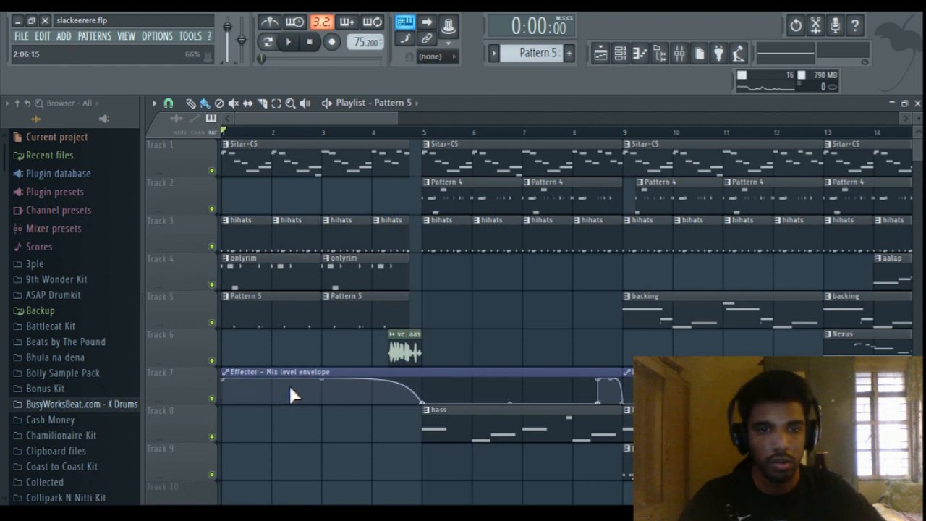
scroll(362, 411, "down", 5)
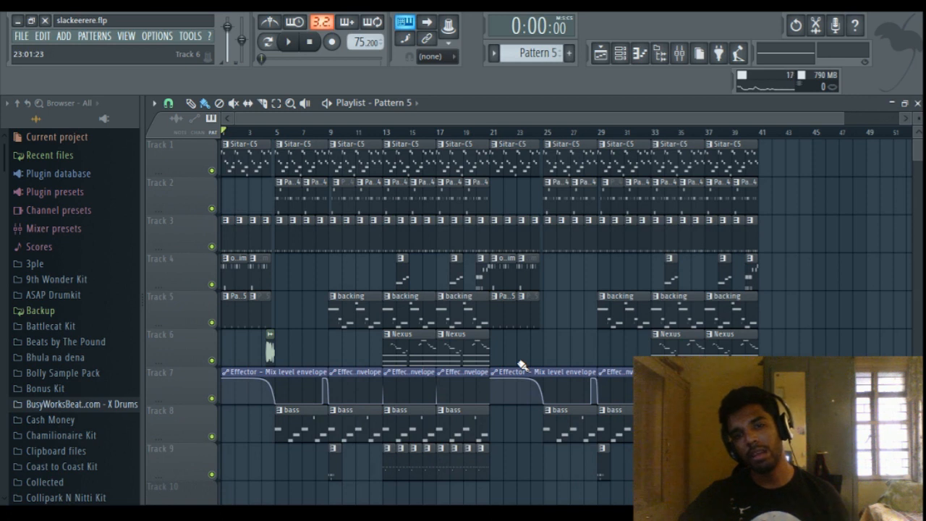
scroll(510, 400, "down", 1)
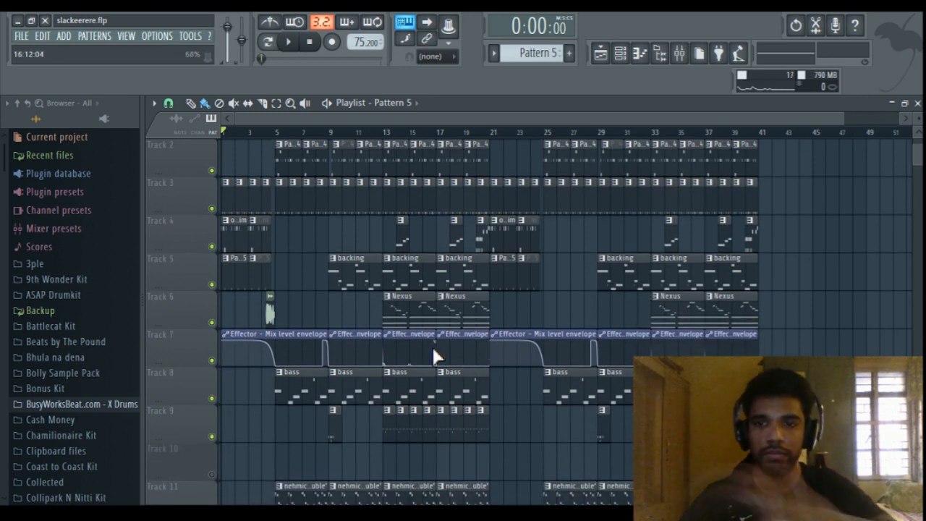
scroll(436, 355, "up", 1)
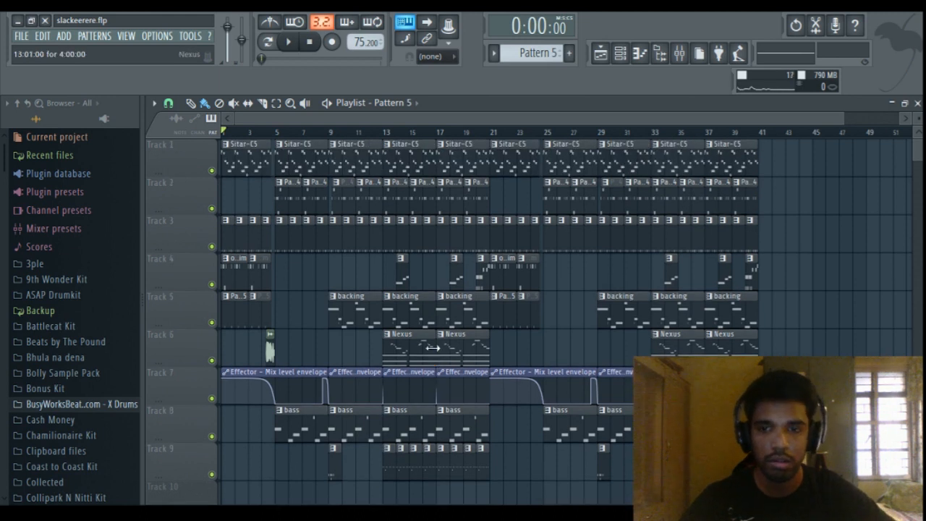
Play the song from bar 1 into bar 7, stop, and look over the lower tracks of the arrangement
scroll(207, 380, "up", 2, "ctrl")
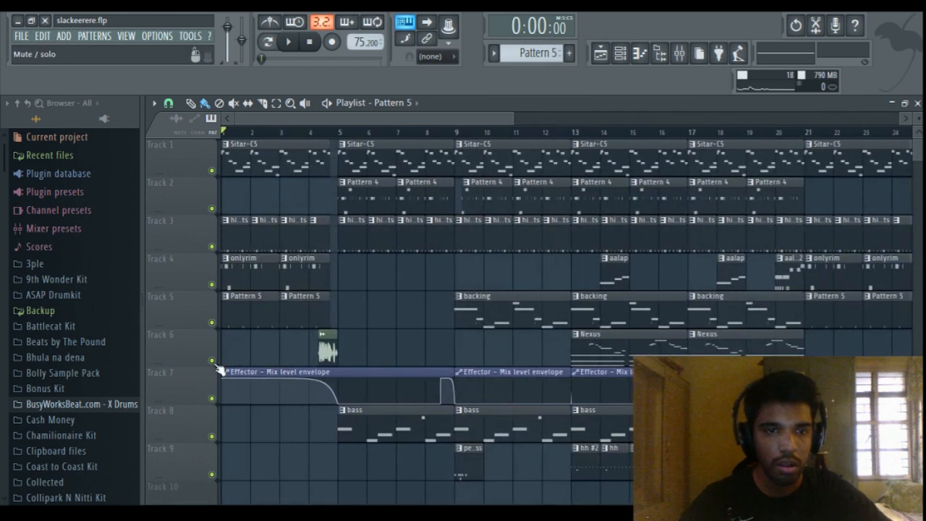
key("space")
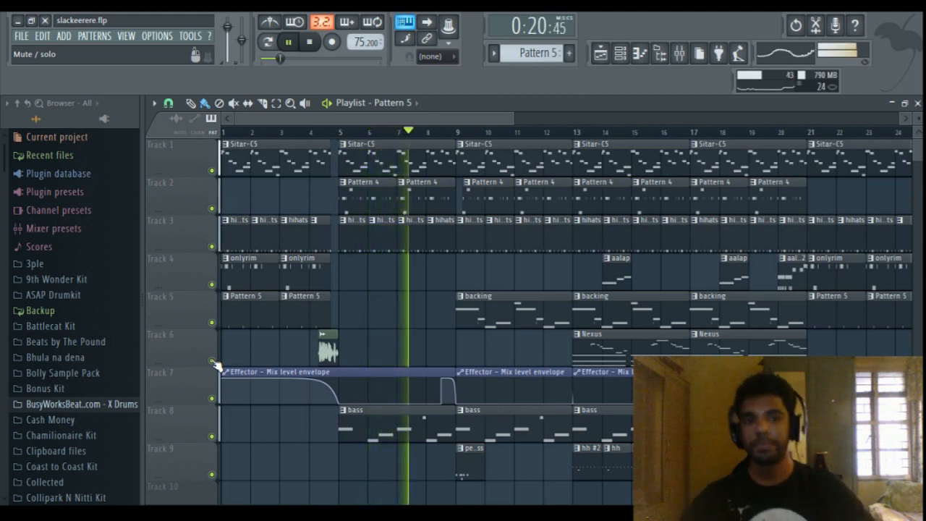
key("space")
scroll(331, 358, "down", 4)
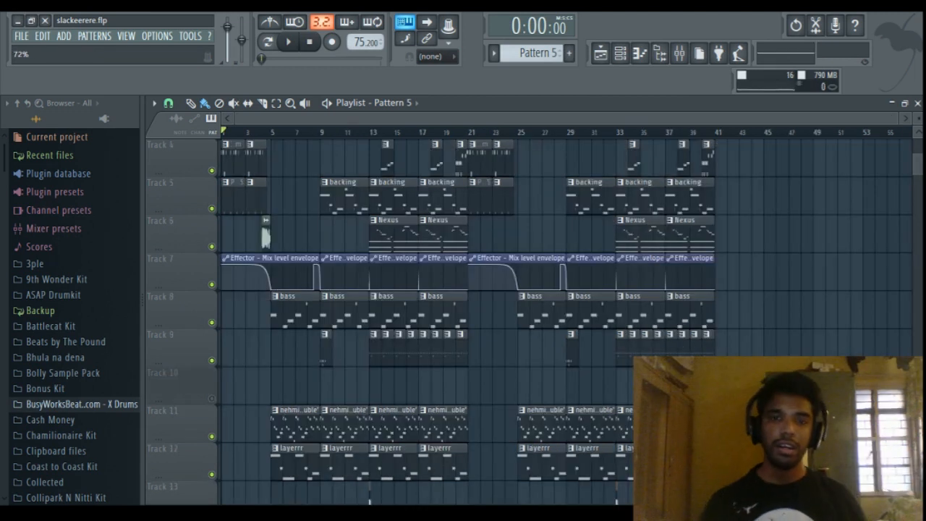